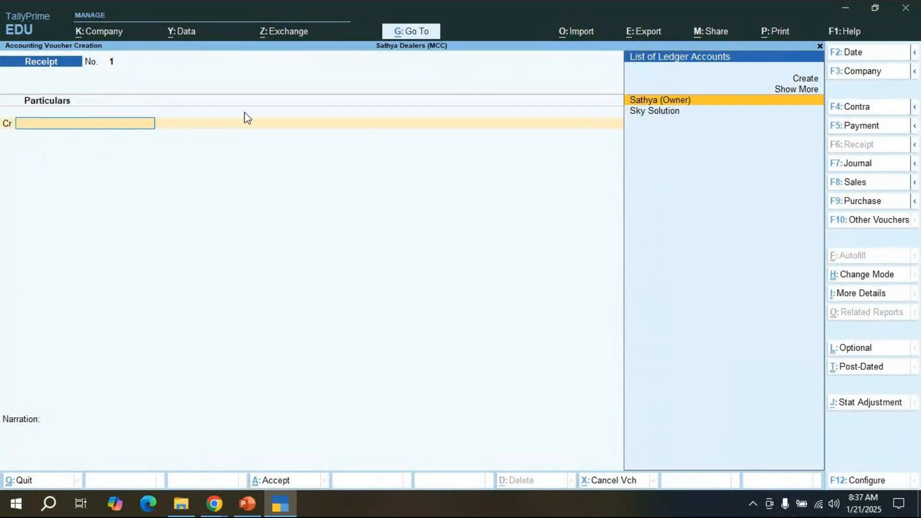
Step: Credit the owner's ledger with 10,00,000 on the first line of the receipt voucher
{"action": "left_click", "coordinate": [661, 101]}
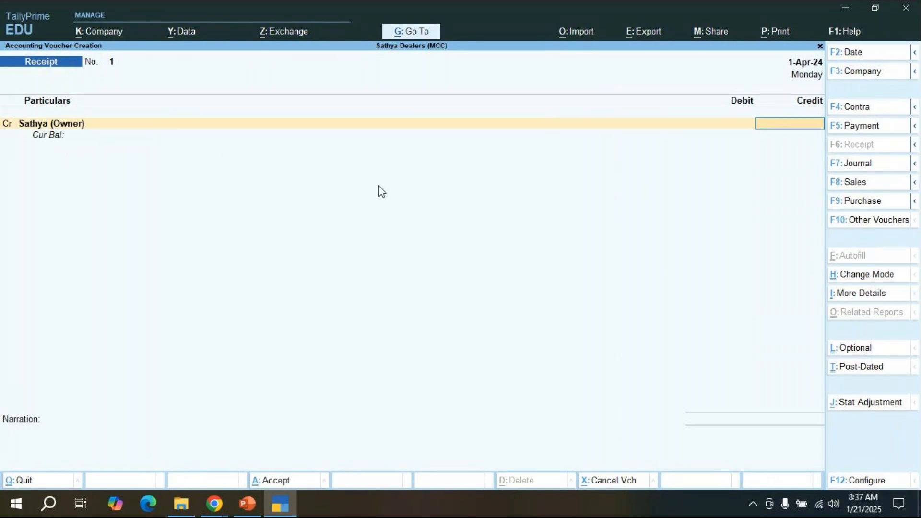
{"action": "type", "text": "1000000"}
{"action": "key", "text": "Return"}
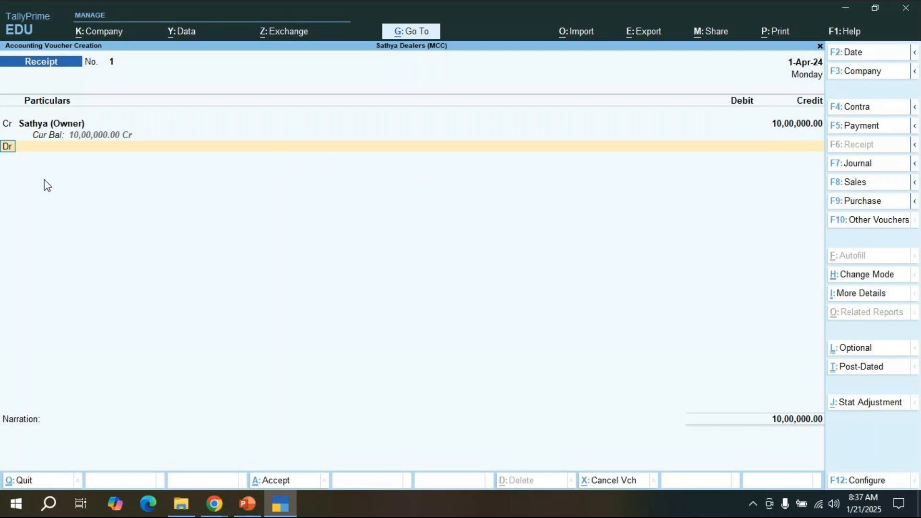
Step: Start a new ledger from the voucher's debit line, named SBI Bank A/c and grouped under Bank Accounts
{"action": "key", "text": "Return"}
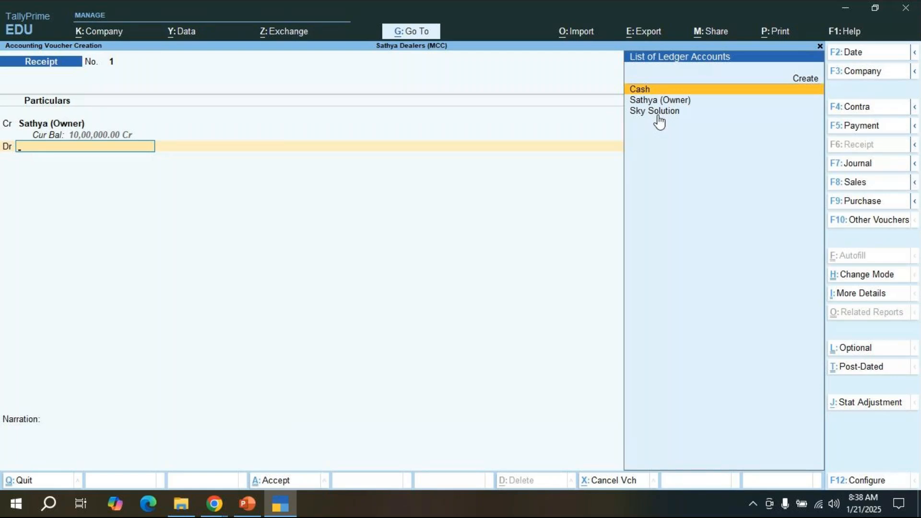
{"action": "key", "text": "Up"}
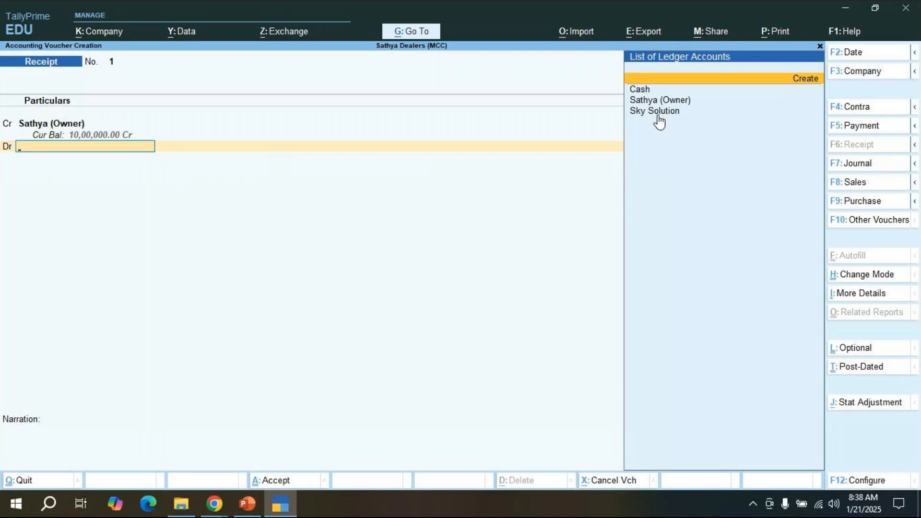
{"action": "key", "text": "Return"}
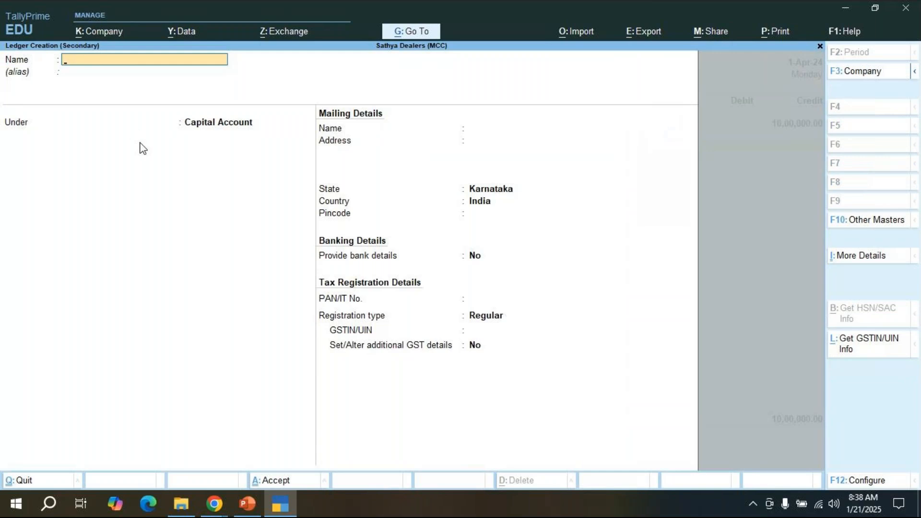
{"action": "type", "text": "SBI Bank A/c"}
{"action": "key", "text": "Return"}
{"action": "key", "text": "Return"}
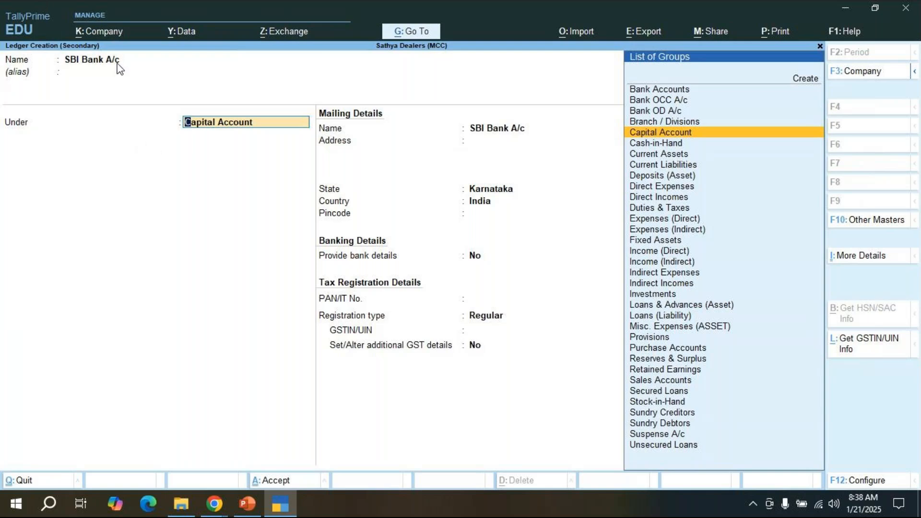
{"action": "type", "text": "Ban"}
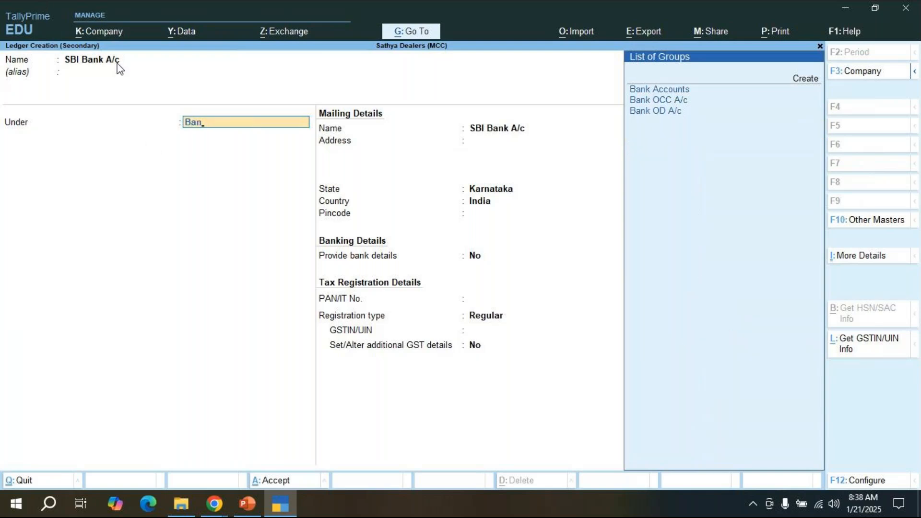
{"action": "key", "text": "Return"}
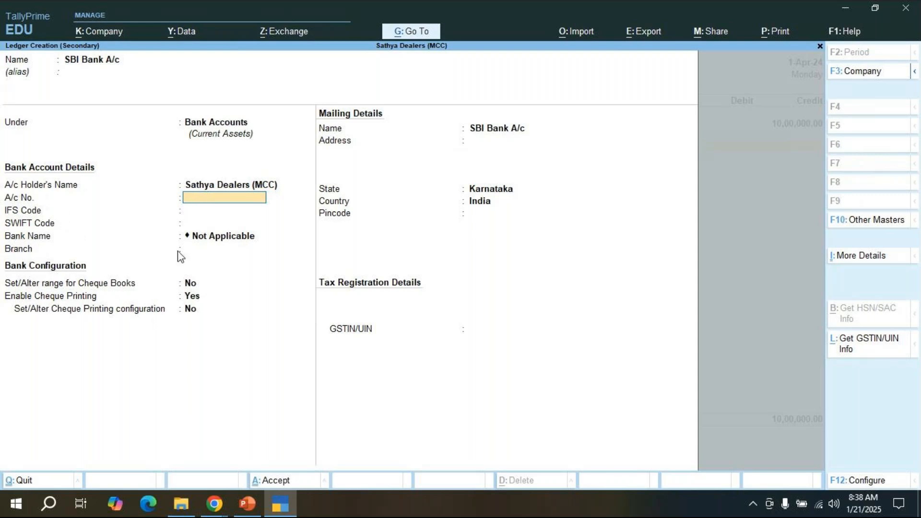
Step: Keep the default bank, mailing and tax details, leave GSTIN/UIN blank, and save the SBI Bank A/c ledger
{"action": "key", "text": "Return"}
{"action": "key", "text": "Return"}
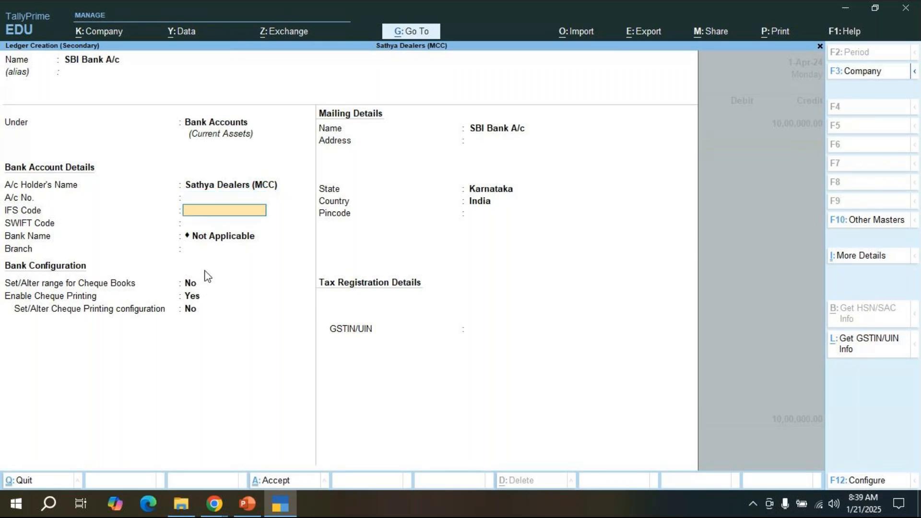
{"action": "key", "text": "Return"}
{"action": "key", "text": "Return"}
{"action": "key", "text": "Return"}
{"action": "key", "text": "Return"}
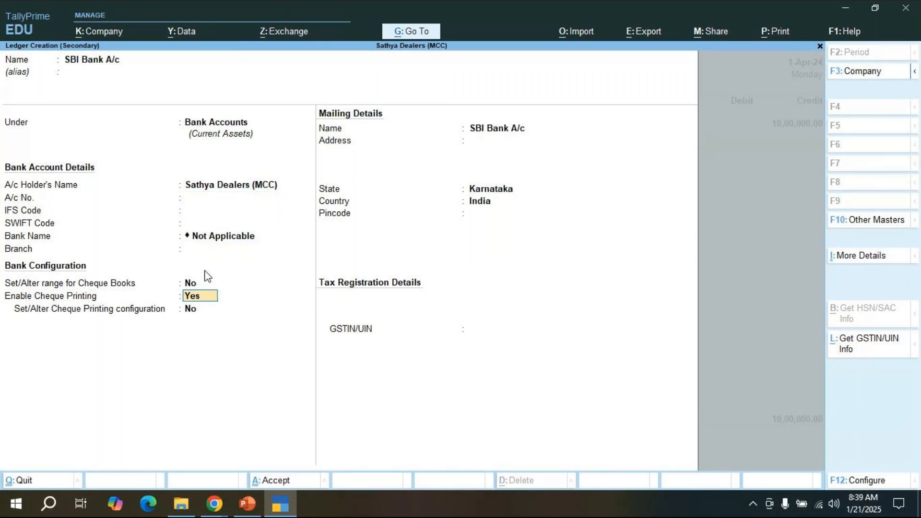
{"action": "key", "text": "Return"}
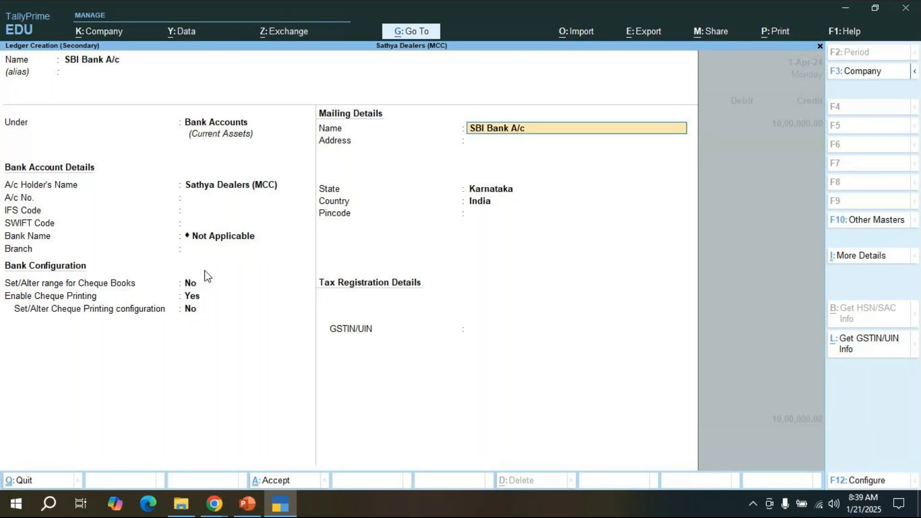
{"action": "key", "text": "Return"}
{"action": "key", "text": "Return"}
{"action": "key", "text": "Return"}
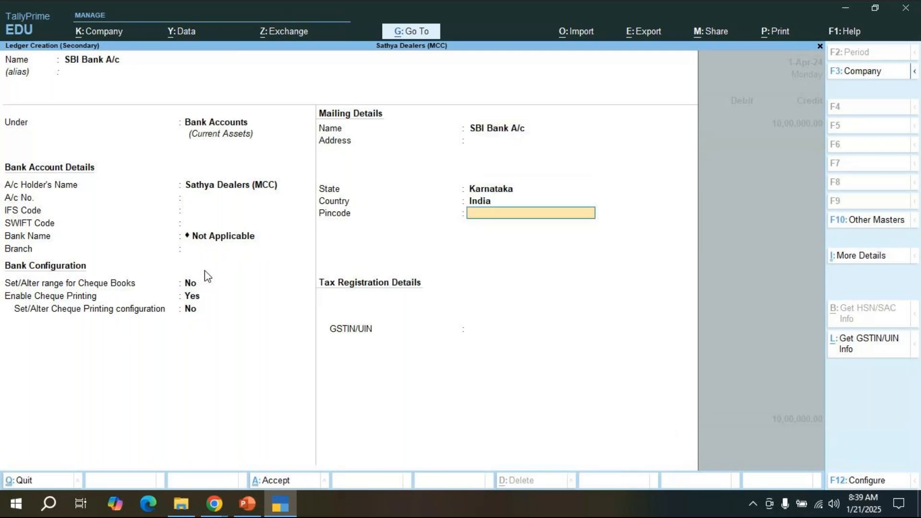
{"action": "key", "text": "Return"}
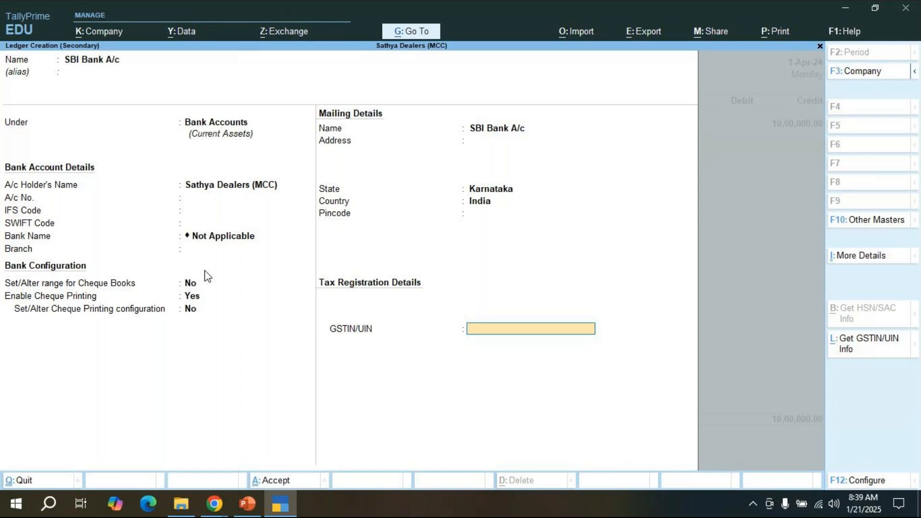
{"action": "key", "text": "Return"}
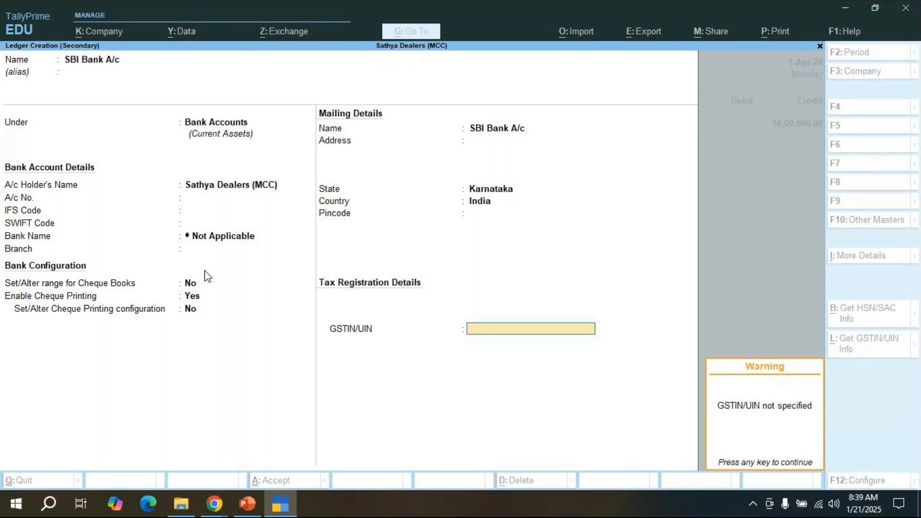
{"action": "key", "text": "Return"}
{"action": "key", "text": "Return"}
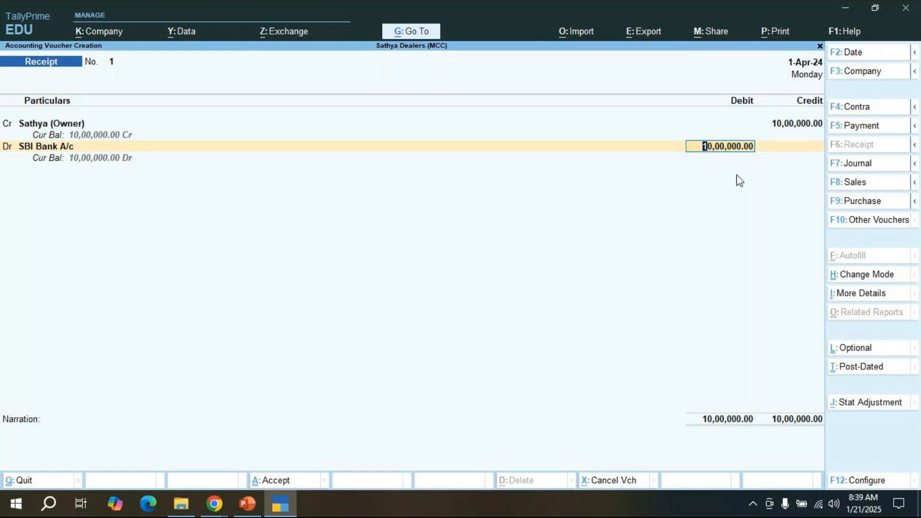
Step: Accept the 10,00,000 debit to SBI Bank A/c and allocate it as Cheque/DD with instrument number 1000093 dated 1-Apr-24
{"action": "key", "text": "Return"}
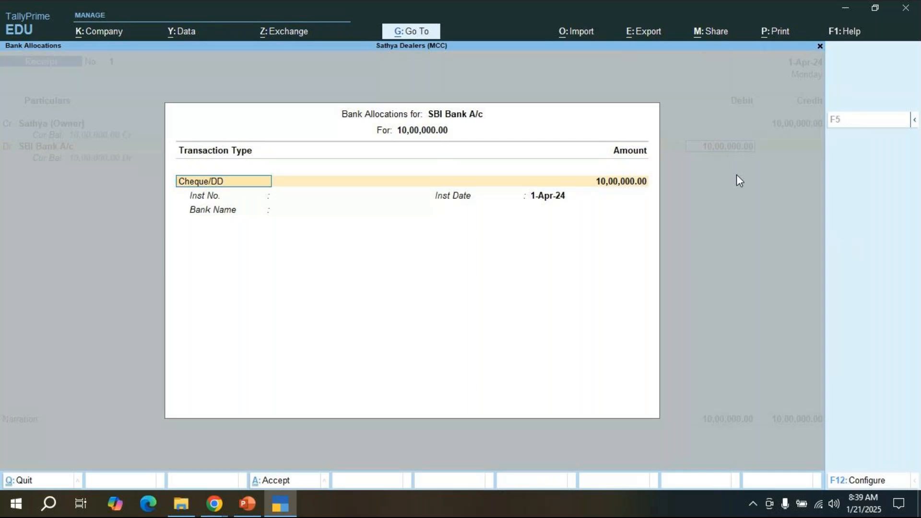
{"action": "key", "text": "Escape"}
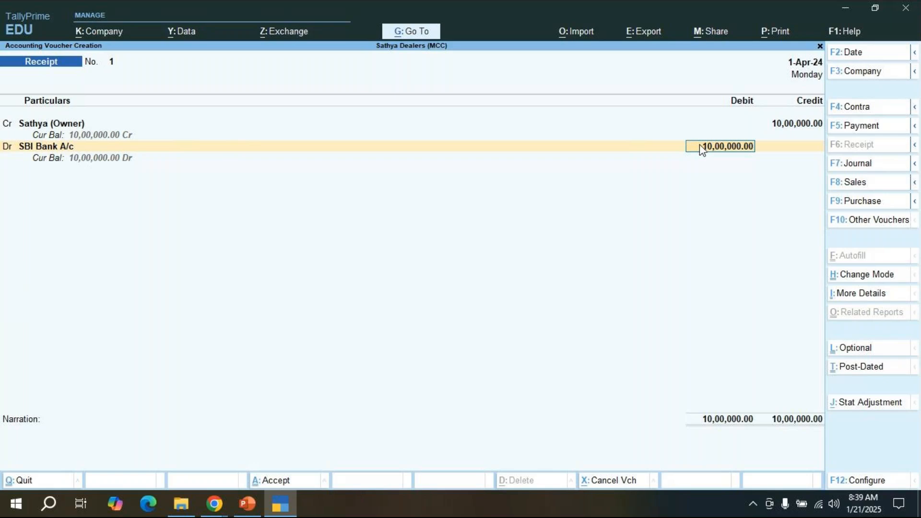
{"action": "key", "text": "Return"}
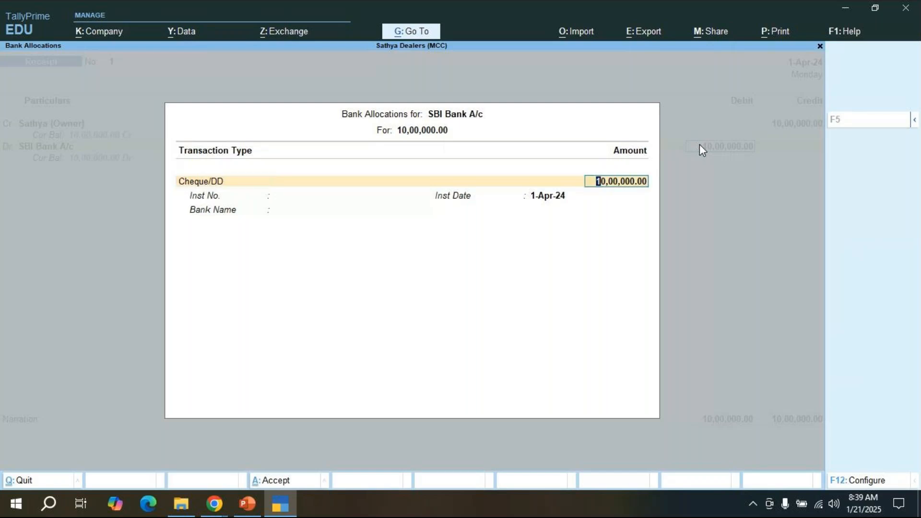
{"action": "key", "text": "Return"}
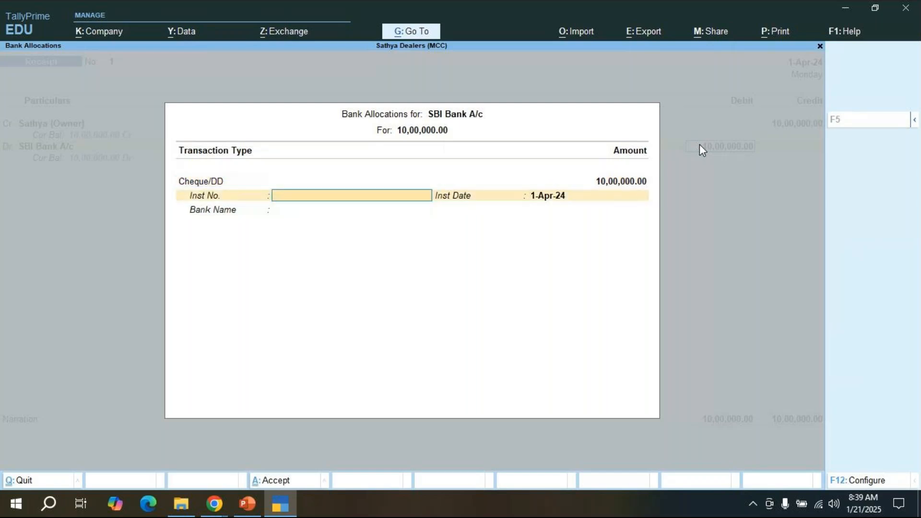
{"action": "type", "text": "1000093"}
{"action": "key", "text": "Return"}
{"action": "key", "text": "Return"}
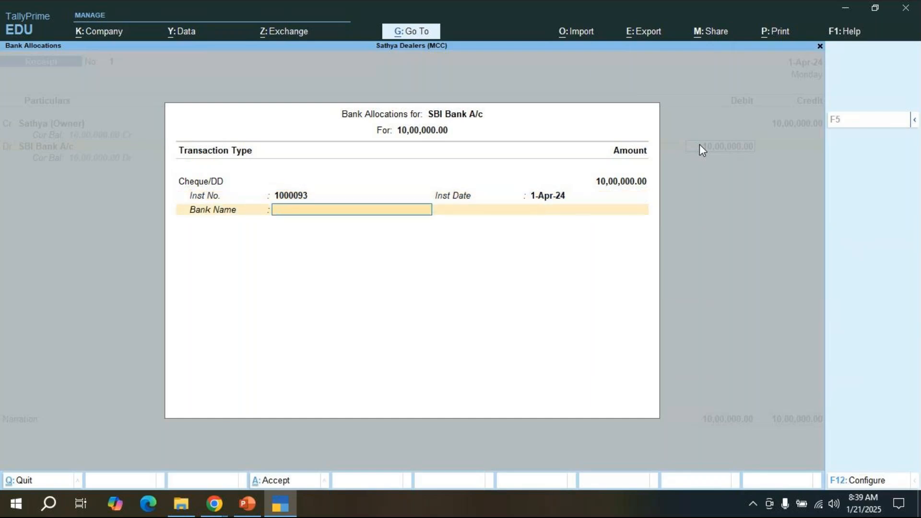
Step: Specify Canara Bank as the cheque's bank name and complete the bank allocation
{"action": "type", "text": "Cab"}
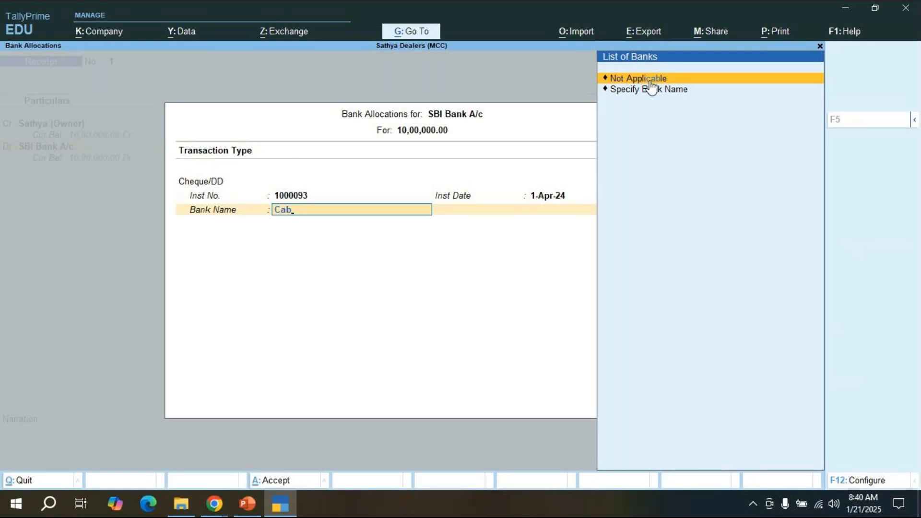
{"action": "key", "text": "BackSpace"}
{"action": "key", "text": "BackSpace"}
{"action": "key", "text": "BackSpace"}
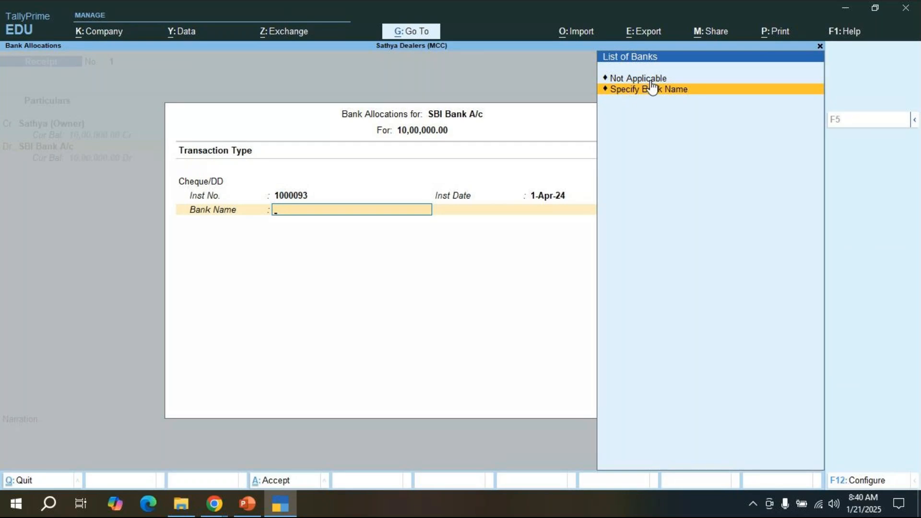
{"action": "left_click", "coordinate": [651, 88]}
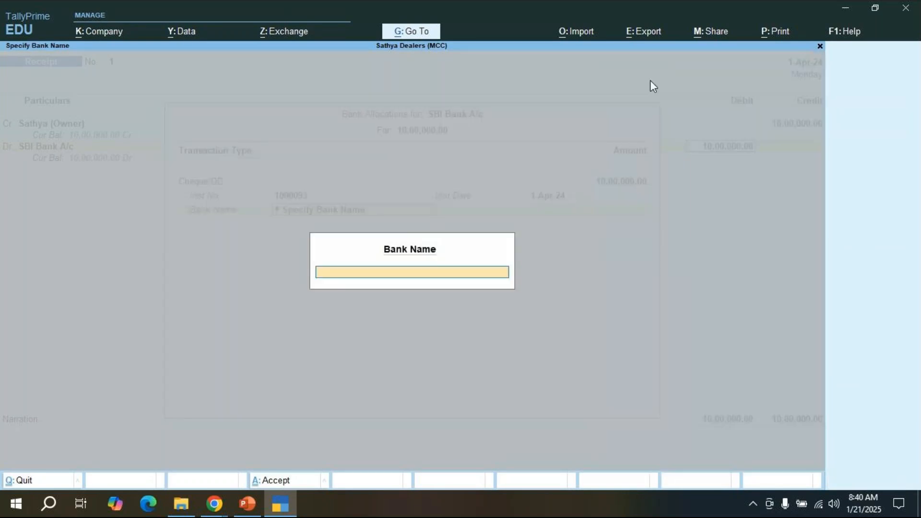
{"action": "type", "text": "Canara Bank"}
{"action": "key", "text": "Return"}
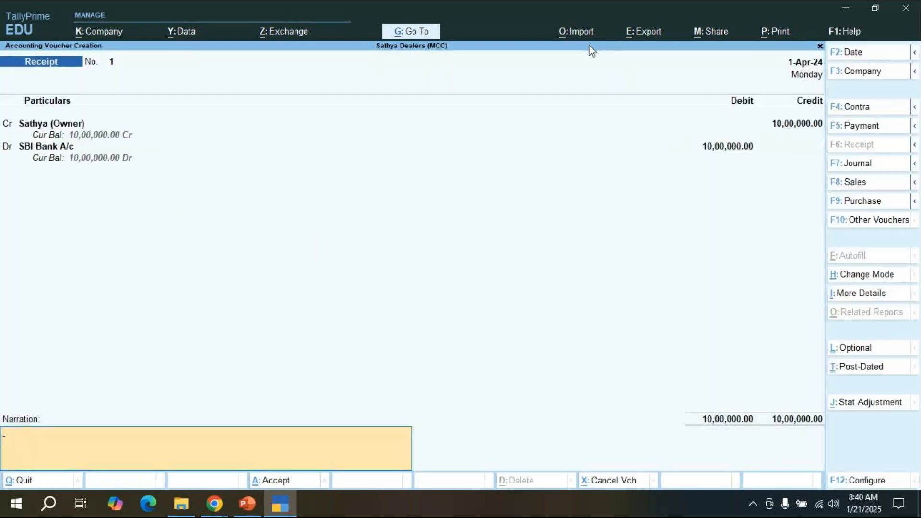
Step: Go back through the SBI Bank A/c line and review its cheque allocation details, then return to the narration
{"action": "key", "text": "shift+Tab"}
{"action": "key", "text": "shift+Tab"}
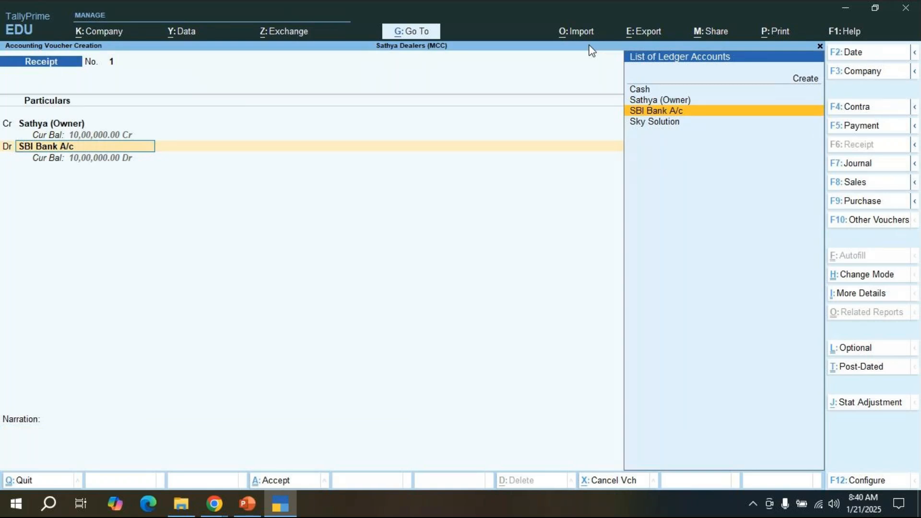
{"action": "key", "text": "Return"}
{"action": "key", "text": "Return"}
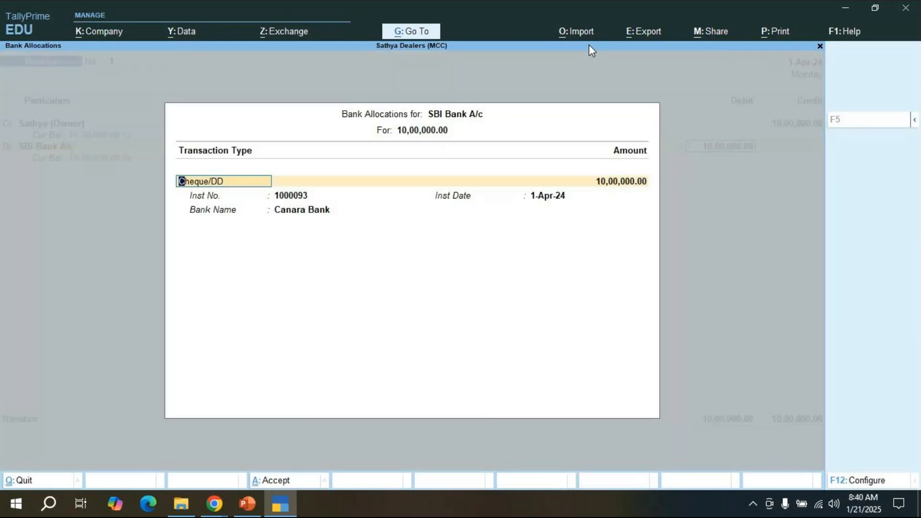
{"action": "key", "text": "Return"}
{"action": "key", "text": "Return"}
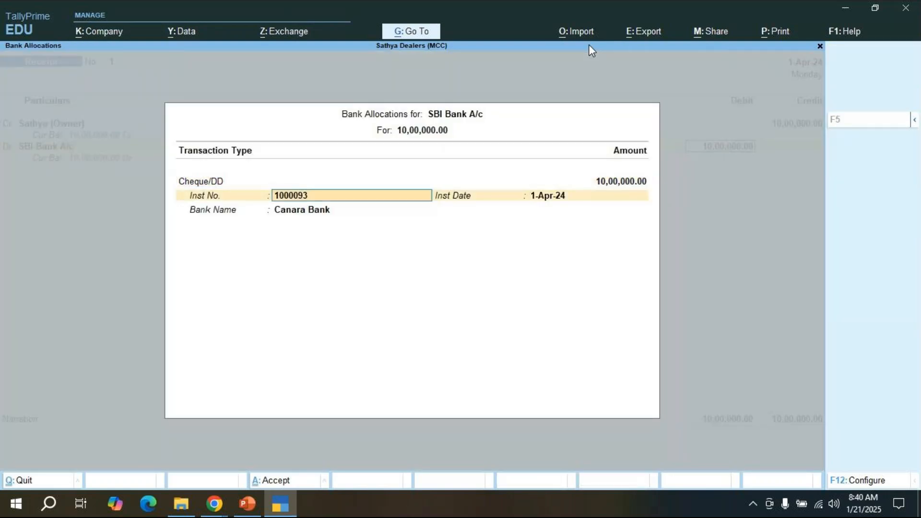
{"action": "key", "text": "Return"}
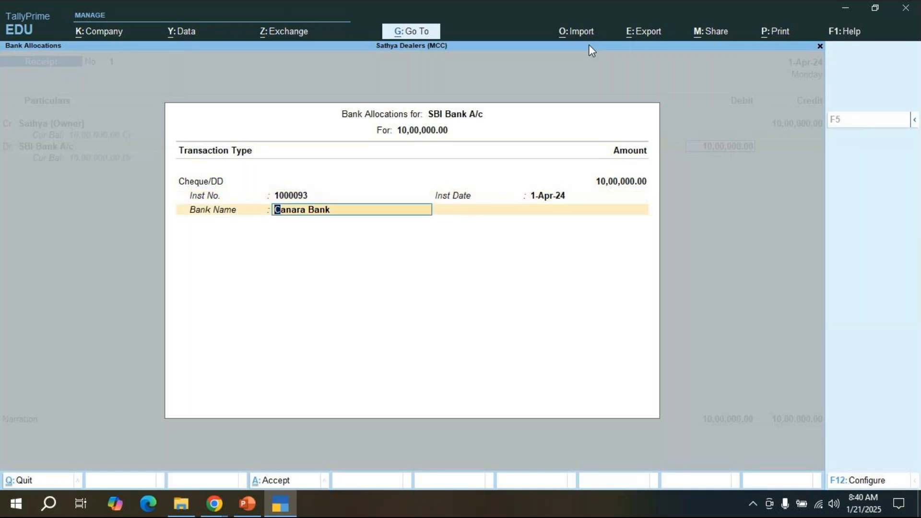
{"action": "key", "text": "Return"}
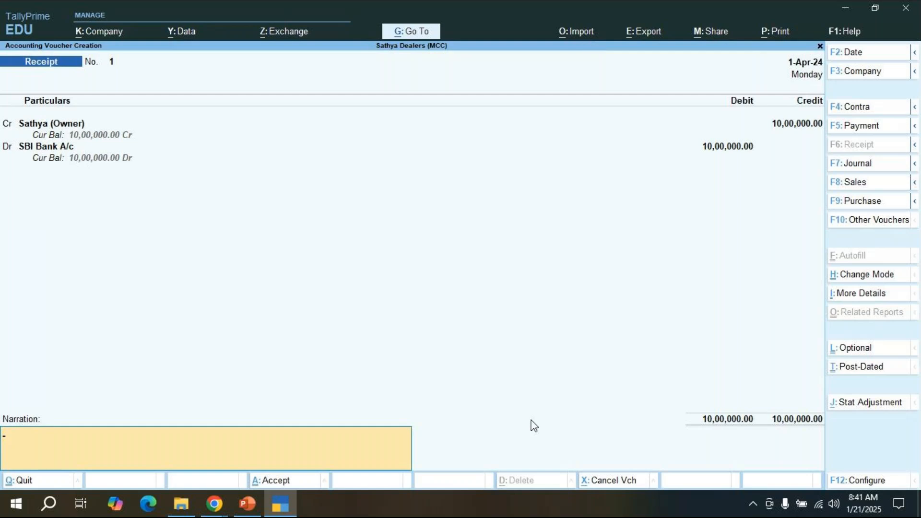
Step: Open Notepad and write an example transaction stating that salary was paid to an employee through cash on 1st may
{"action": "left_click", "coordinate": [50, 504]}
{"action": "type", "text": "note"}
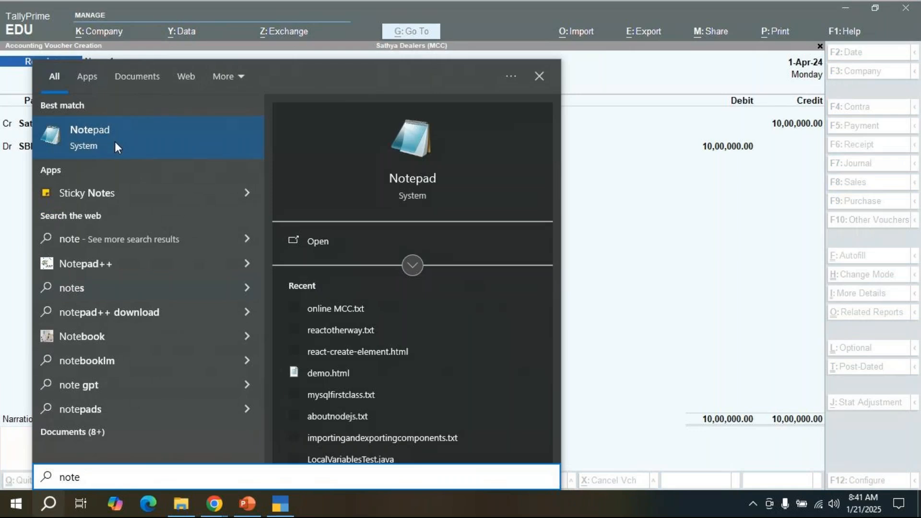
{"action": "left_click", "coordinate": [114, 143]}
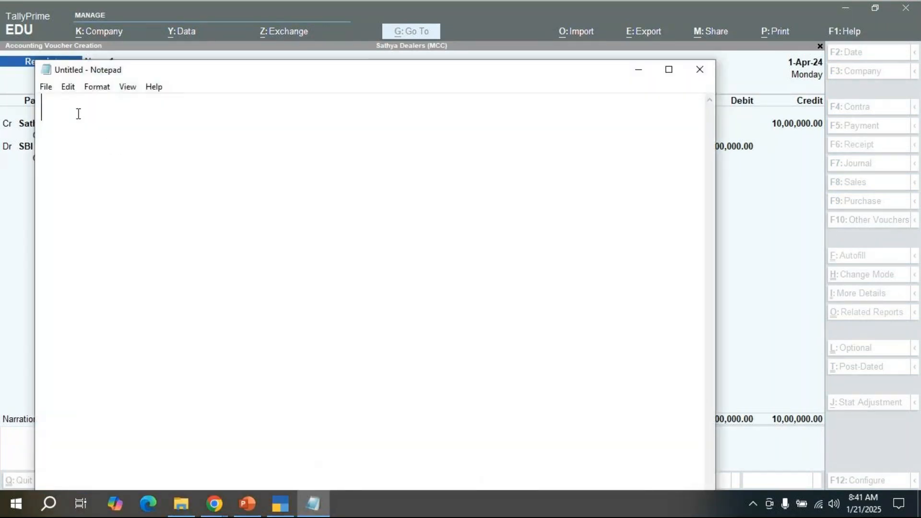
{"action": "type", "text": "sa"}
{"action": "key", "text": "BackSpace"}
{"action": "key", "text": "BackSpace"}
{"action": "type", "text": "On "}
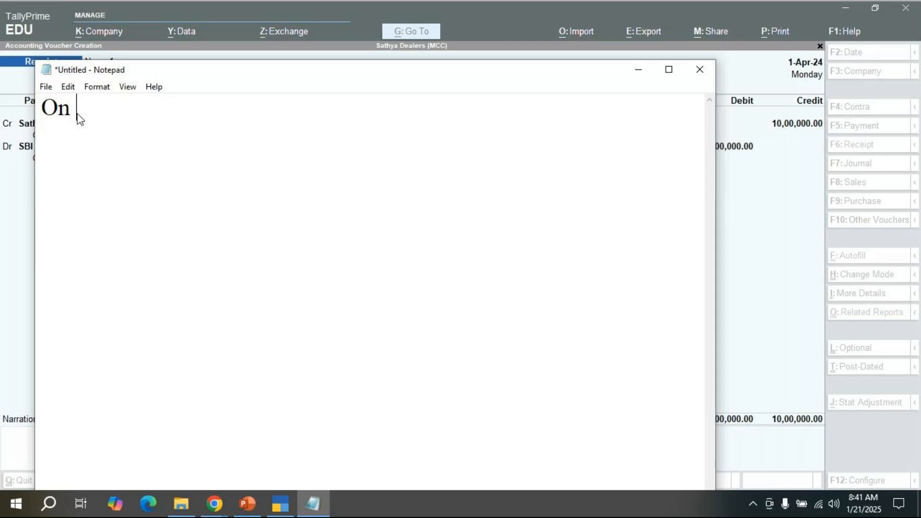
{"action": "type", "text": "1st mau"}
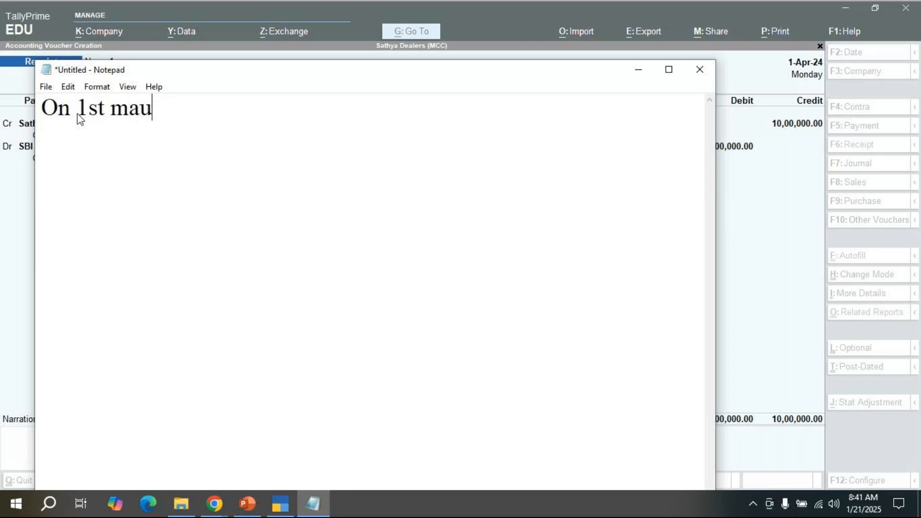
{"action": "key", "text": "BackSpace"}
{"action": "type", "text": "y salary paid to Anand"}
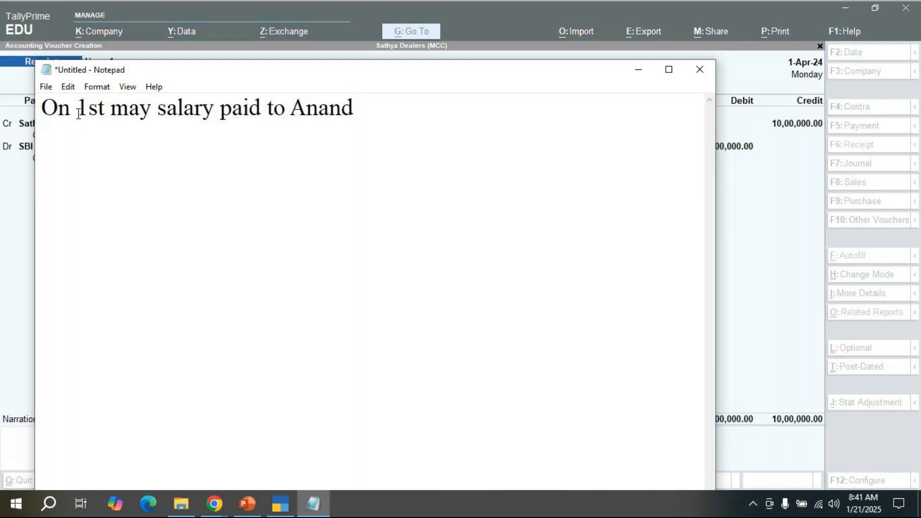
{"action": "type", "text": "through "}
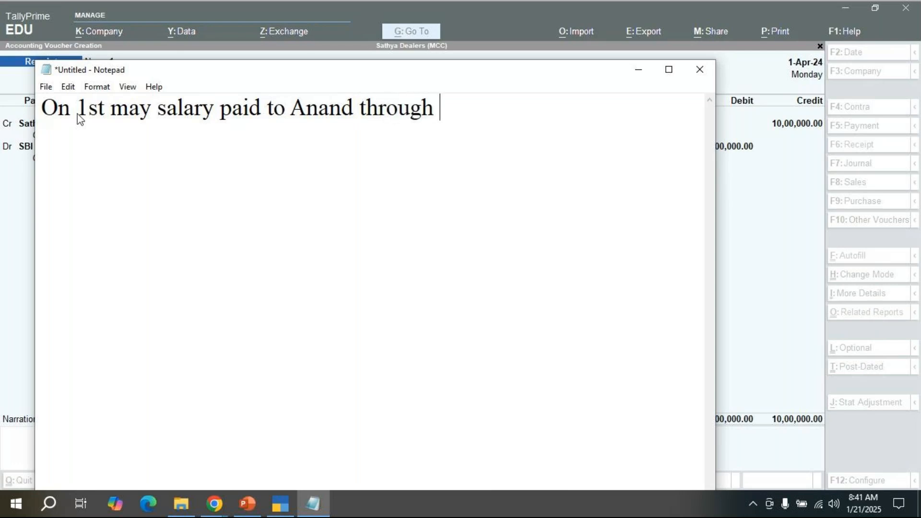
{"action": "type", "text": "cash"}
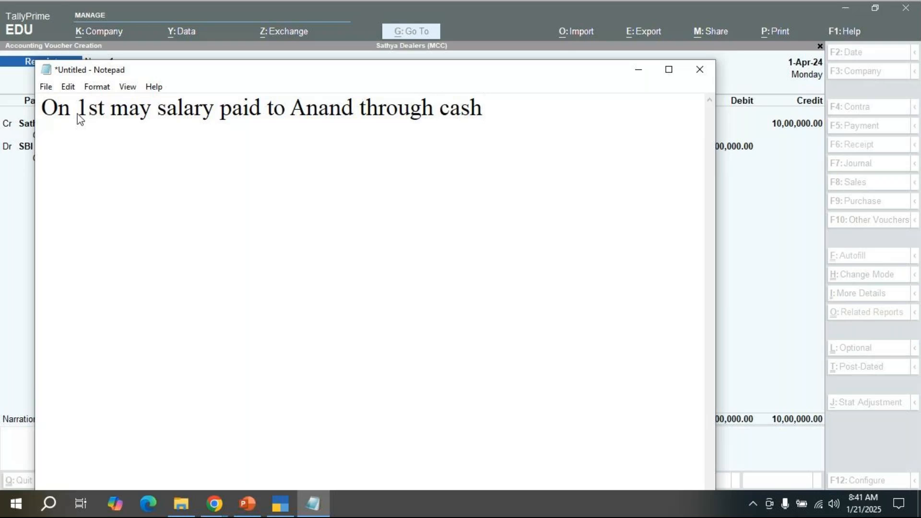
{"action": "type", "text": "."}
Step: Below the example sentence, add a Dr line with the employee's name and a cr line for Sbi Bank
{"action": "type", "text": "Dr :"}
{"action": "type", "text": "-- A"}
{"action": "type", "text": "nand"}
{"action": "key", "text": "Return"}
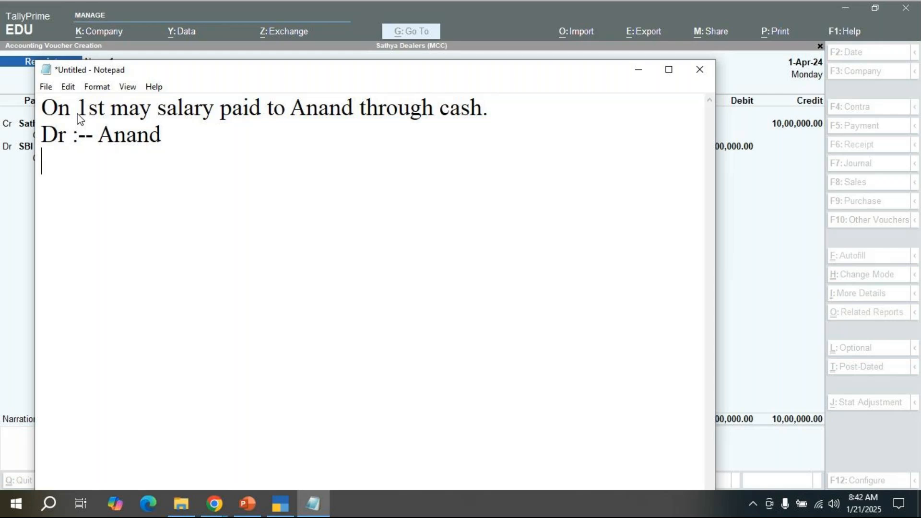
{"action": "type", "text": "cr: Sbi Bank"}
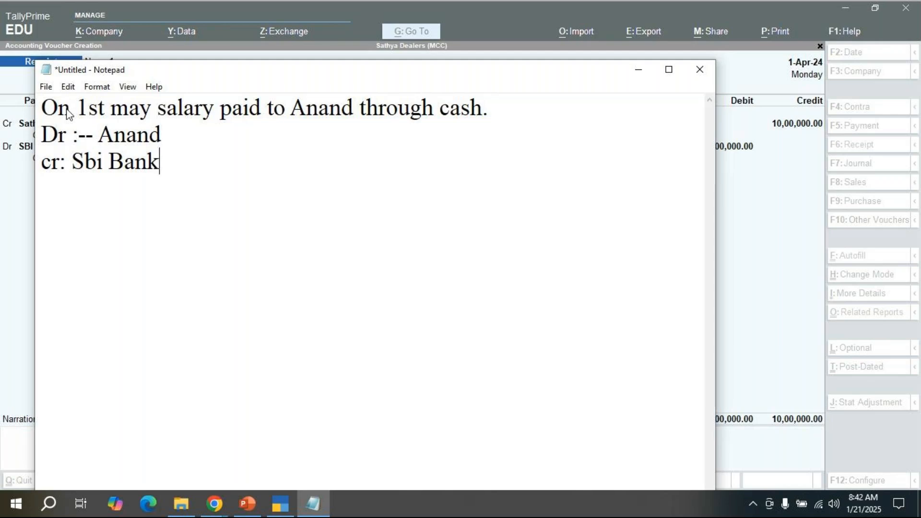
Step: Add dotted leaders and the amount 50000 to both the Dr and cr lines of the example entry
{"action": "left_click_drag", "start_coordinate": [164, 165], "coordinate": [41, 135]}
{"action": "left_click", "coordinate": [129, 219]}
{"action": "left_click", "coordinate": [164, 133]}
{"action": "type", "text": "...............50000"}
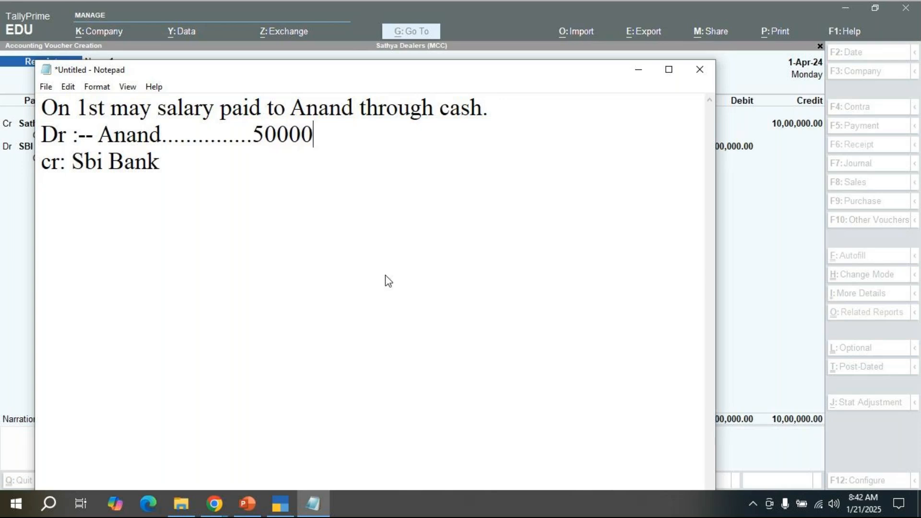
{"action": "left_click", "coordinate": [191, 167]}
{"action": "type", "text": "...........................50000"}
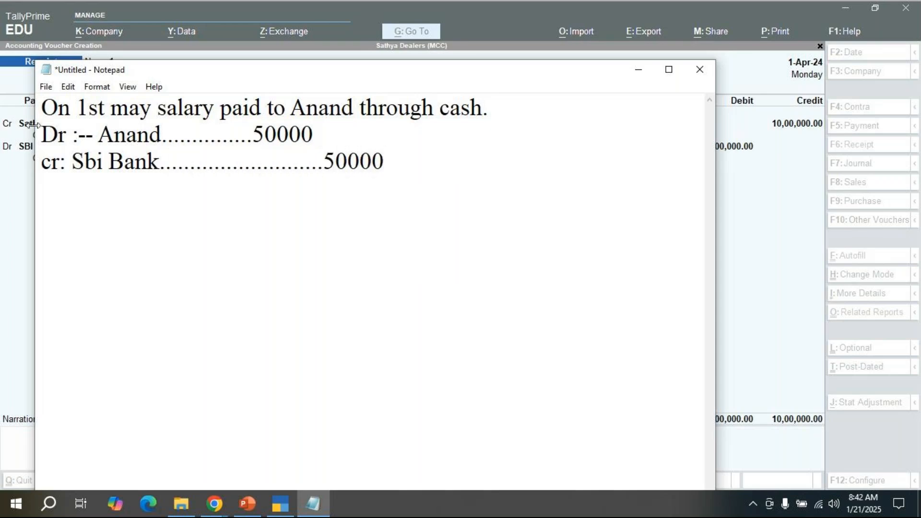
Step: Replace the employee's name on the Dr line with "salary" and close the note without saving
{"action": "left_click_drag", "start_coordinate": [42, 133], "coordinate": [408, 228]}
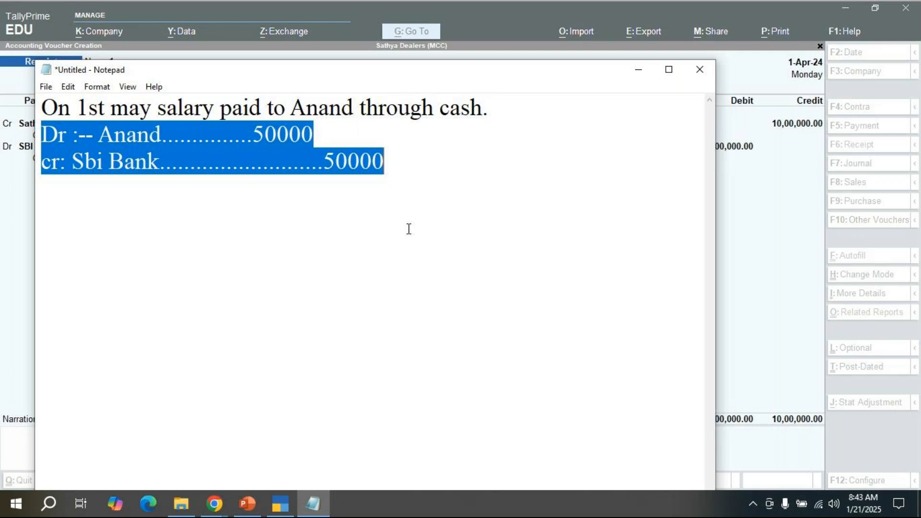
{"action": "left_click_drag", "start_coordinate": [158, 128], "coordinate": [98, 133]}
{"action": "type", "text": "salary"}
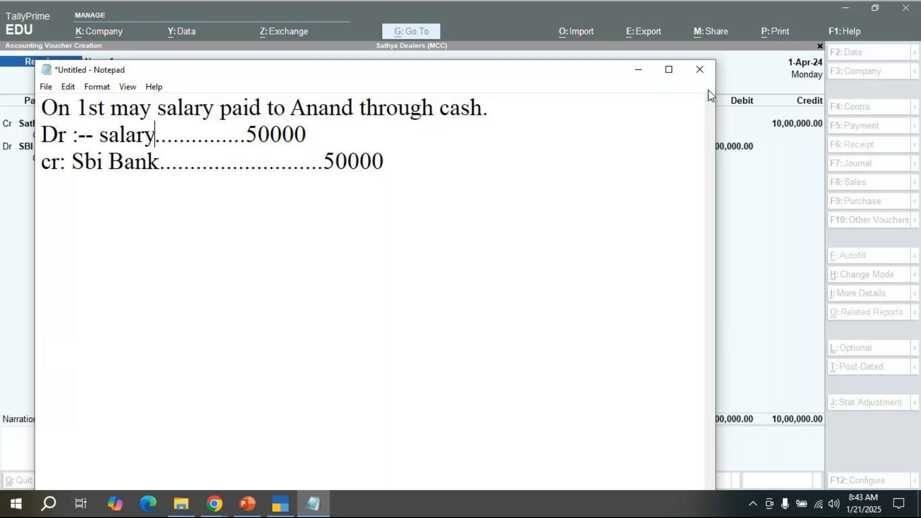
{"action": "left_click", "coordinate": [699, 69]}
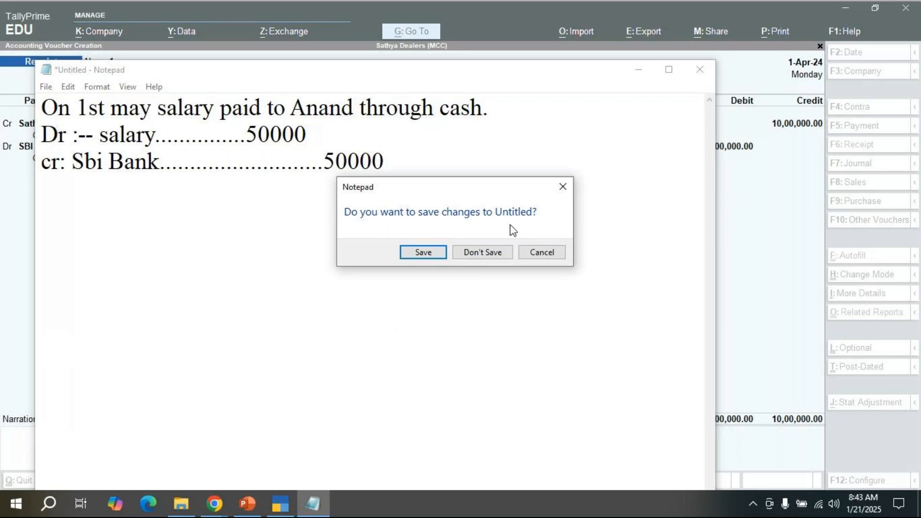
{"action": "left_click", "coordinate": [495, 254]}
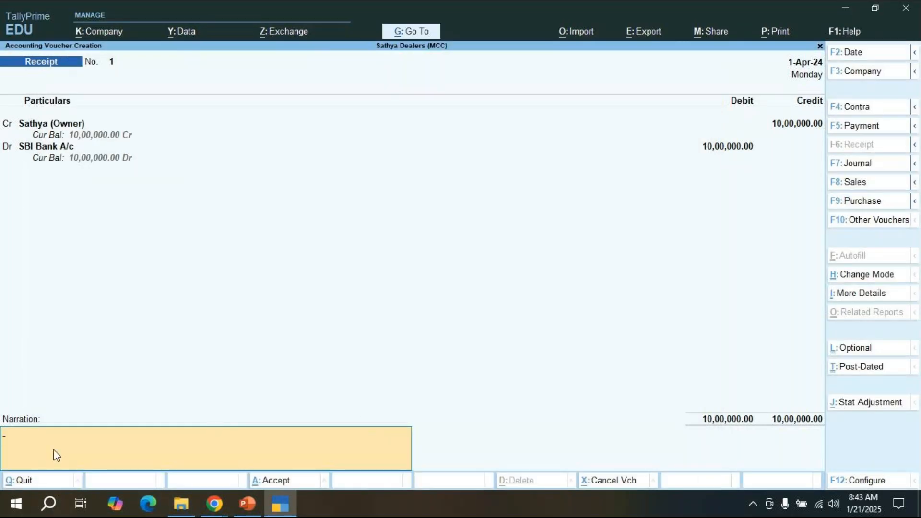
Step: Enter the narration "Being capital A/c introduced to start a company" and accept the receipt voucher
{"action": "type", "text": "Being"}
{"action": "type", "text": "ntru"}
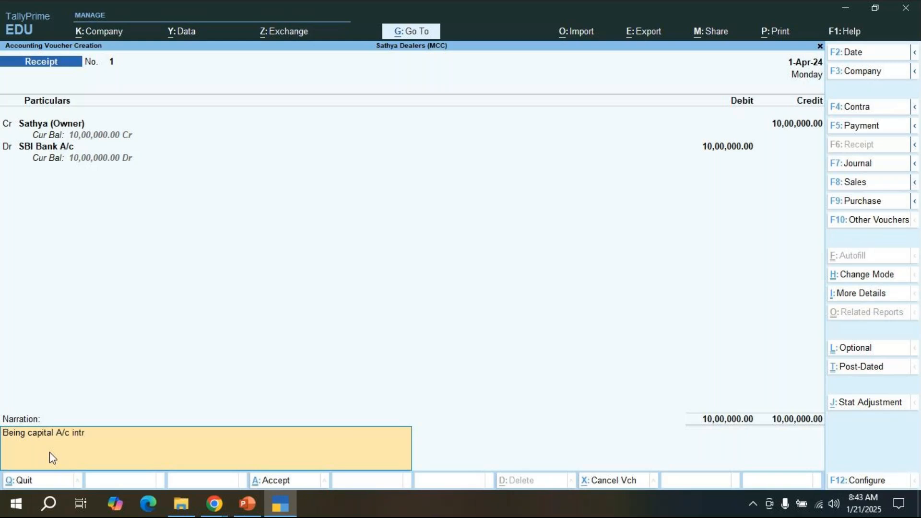
{"action": "key", "text": "BackSpace"}
{"action": "type", "text": "oduced"}
{"action": "type", "text": " to"}
{"action": "type", "text": " sta"}
{"action": "type", "text": "rt thr"}
{"action": "key", "text": "BackSpace"}
{"action": "key", "text": "BackSpace"}
{"action": "key", "text": "BackSpace"}
{"action": "type", "text": "a company"}
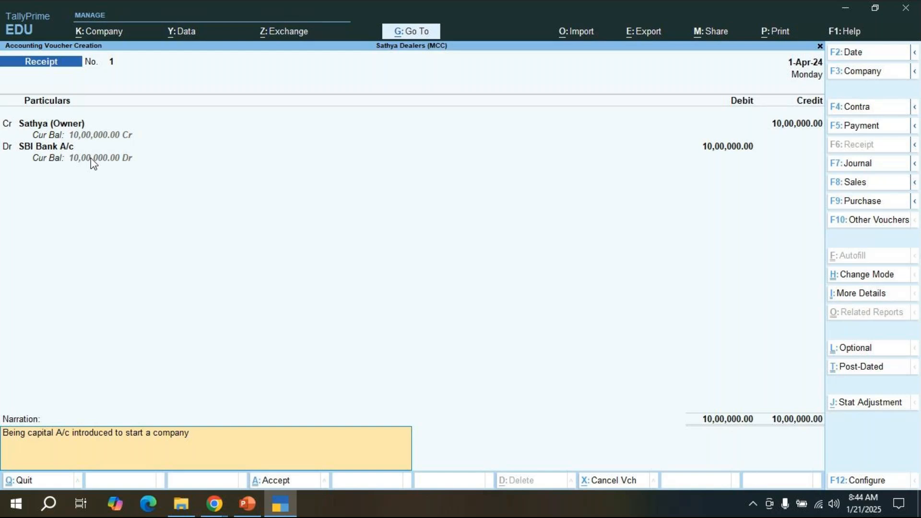
{"action": "key", "text": "Return"}
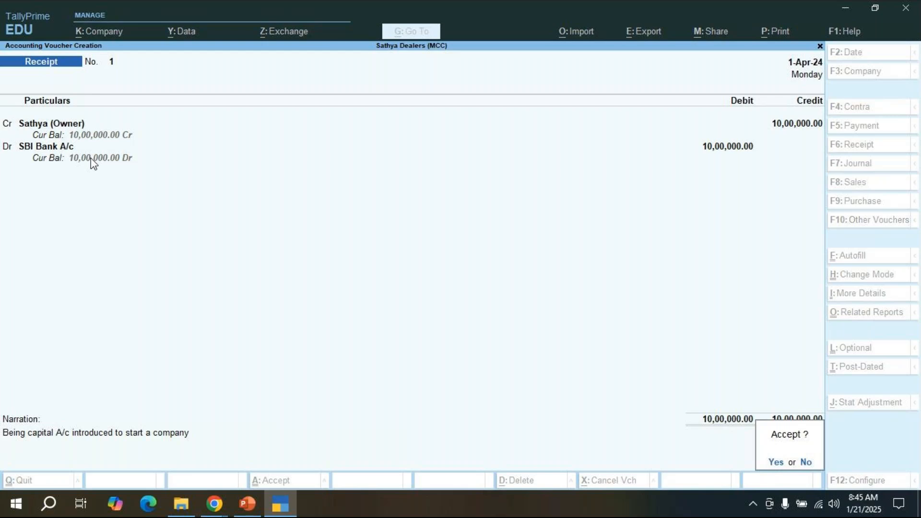
{"action": "key", "text": "y"}
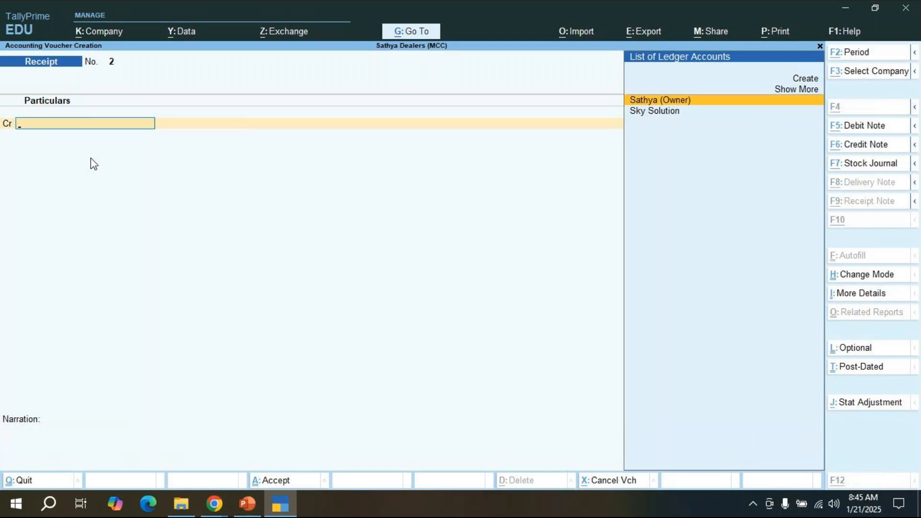
Step: Switch to PowerPoint and read the Receipt Voucher Reports slide about the reports that capture a receipt voucher
{"action": "key", "text": "alt+Tab"}
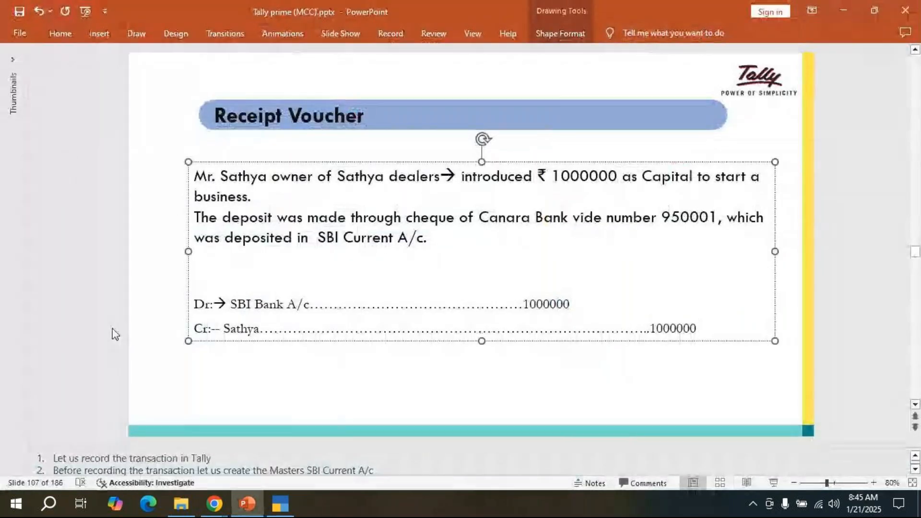
{"action": "left_click", "coordinate": [298, 385]}
{"action": "scroll", "coordinate": [298, 385], "scroll_direction": "down", "scroll_amount": 1}
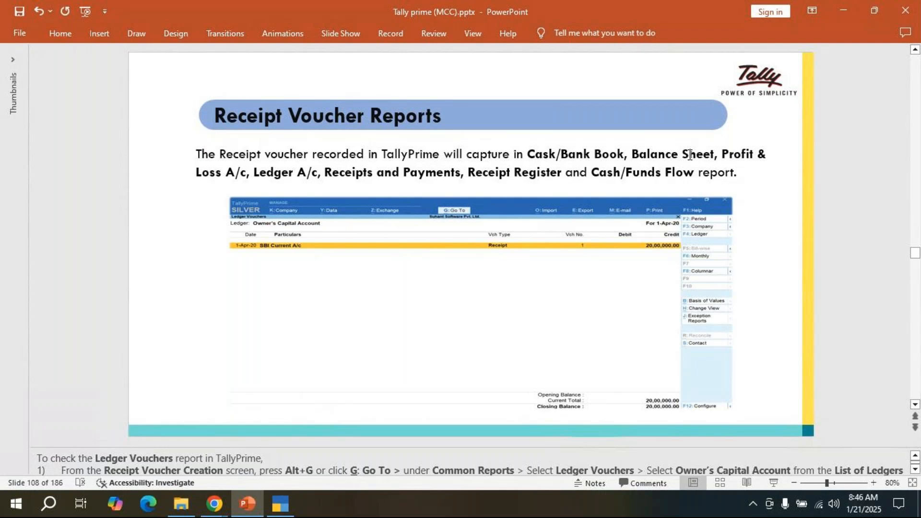
Step: Return to TallyPrime and quit the blank receipt voucher to reach the Gateway of Tally
{"action": "key", "text": "alt+Tab"}
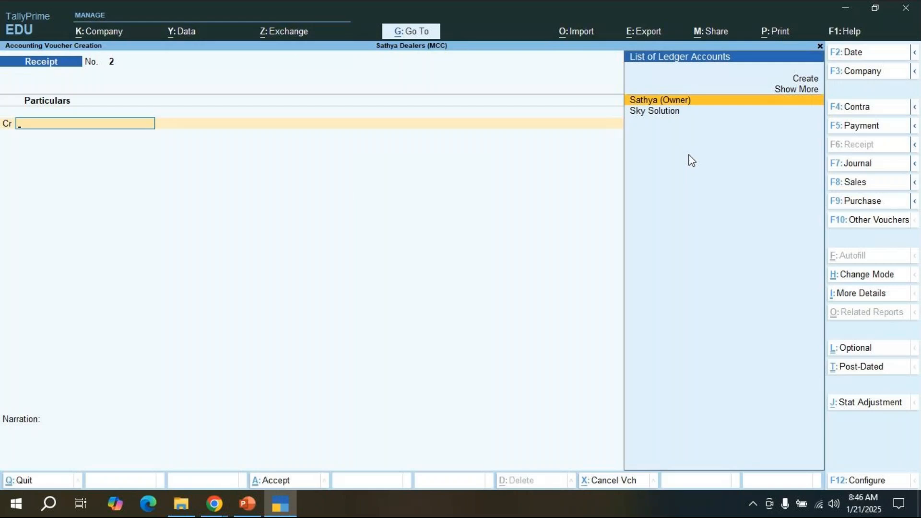
{"action": "key", "text": "Escape"}
{"action": "key", "text": "y"}
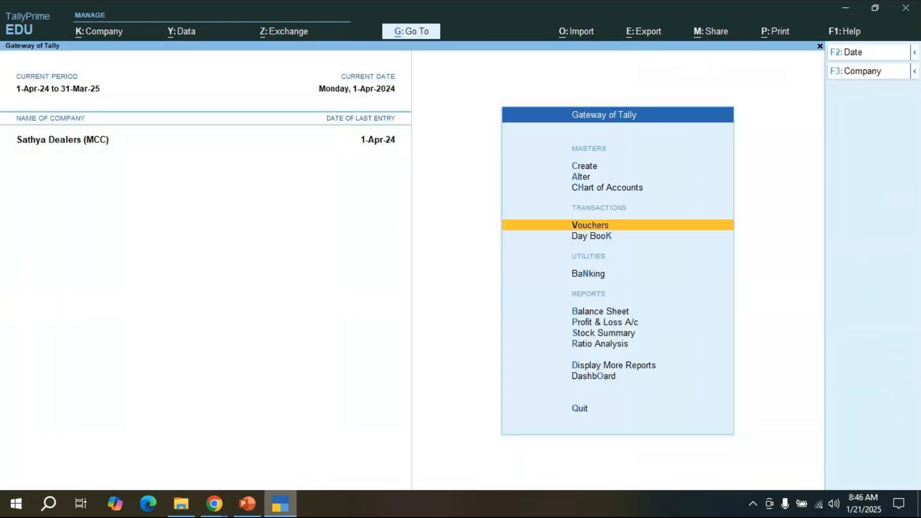
{"action": "left_click", "coordinate": [214, 504]}
{"action": "left_click", "coordinate": [237, 468]}
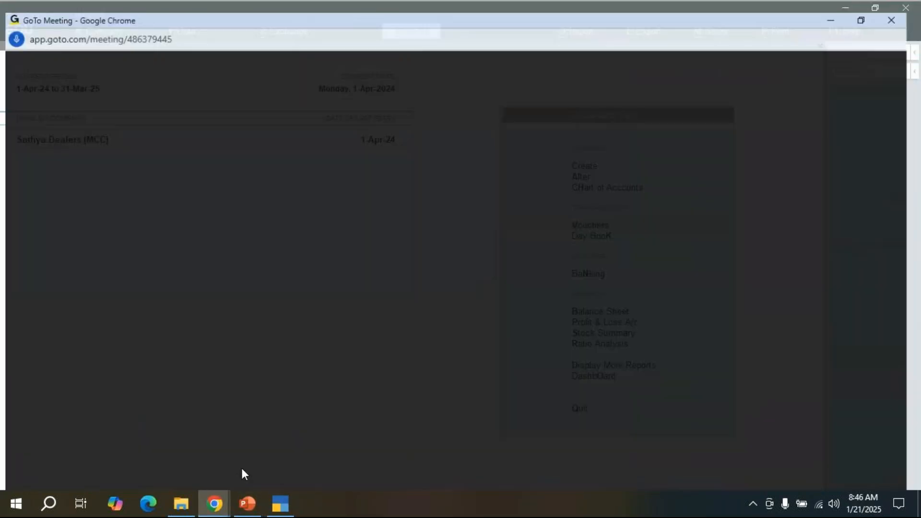
{"action": "left_click", "coordinate": [280, 503]}
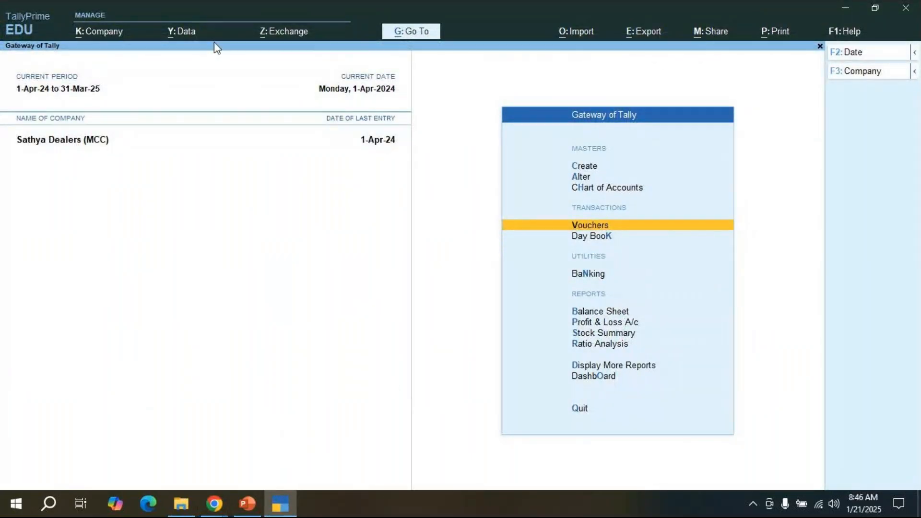
Step: Open the Balance Sheet report and expand it to the detailed view
{"action": "key", "text": "Down"}
{"action": "key", "text": "Down"}
{"action": "key", "text": "Down"}
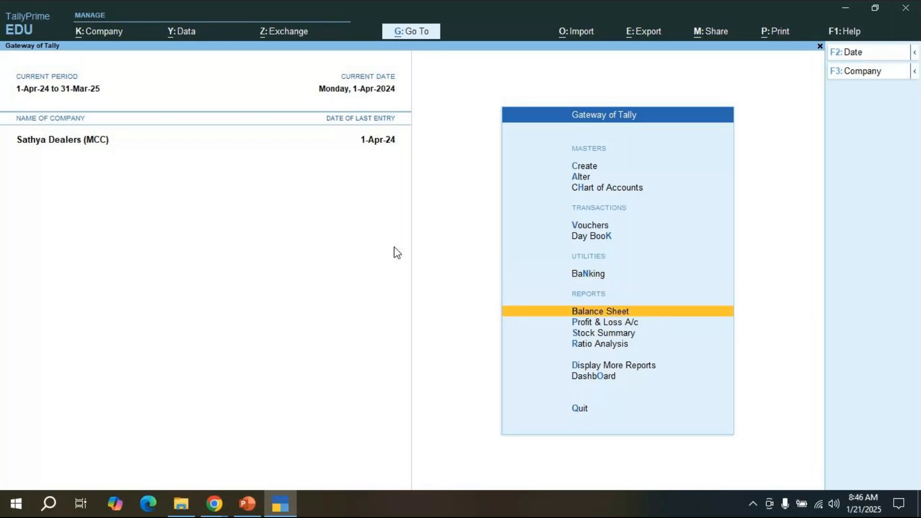
{"action": "key", "text": "Return"}
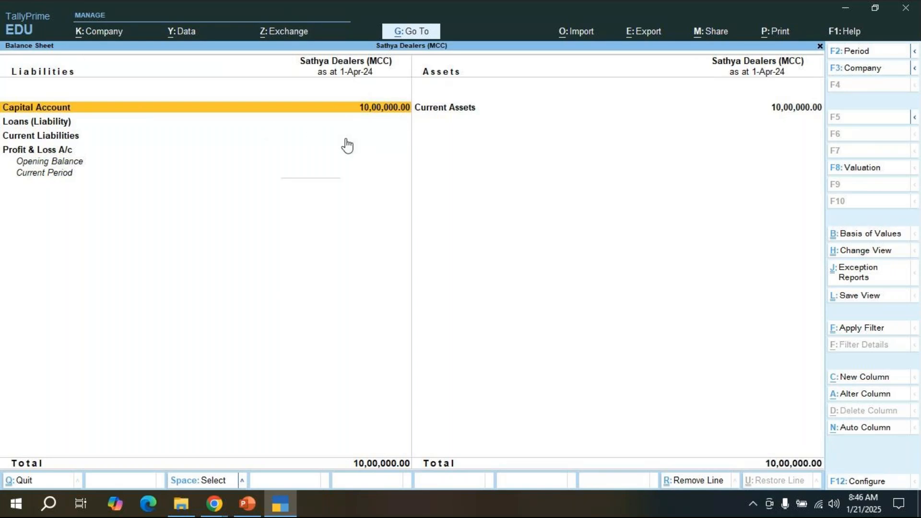
{"action": "key", "text": "alt"}
{"action": "key", "text": "alt+F5"}
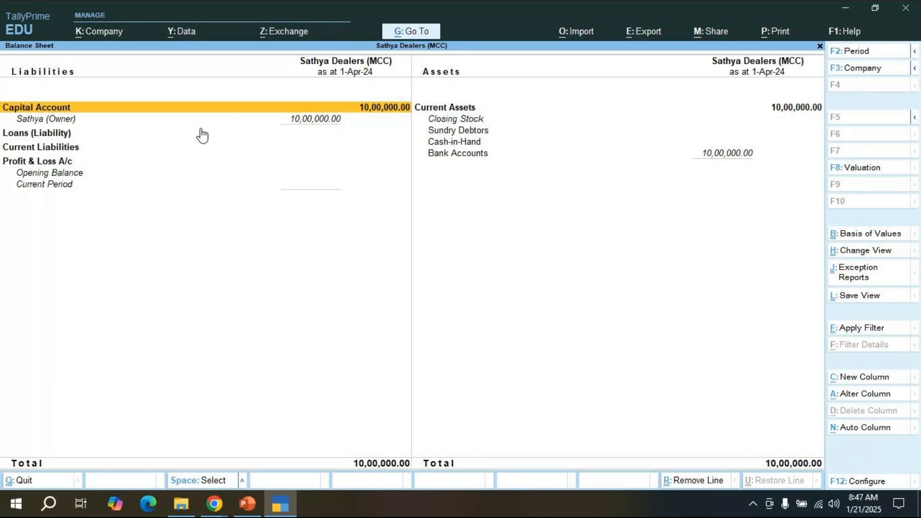
Step: Drill down from Bank Accounts under Current Assets to the monthly summary of SBI Bank A/c
{"action": "key", "text": "Right"}
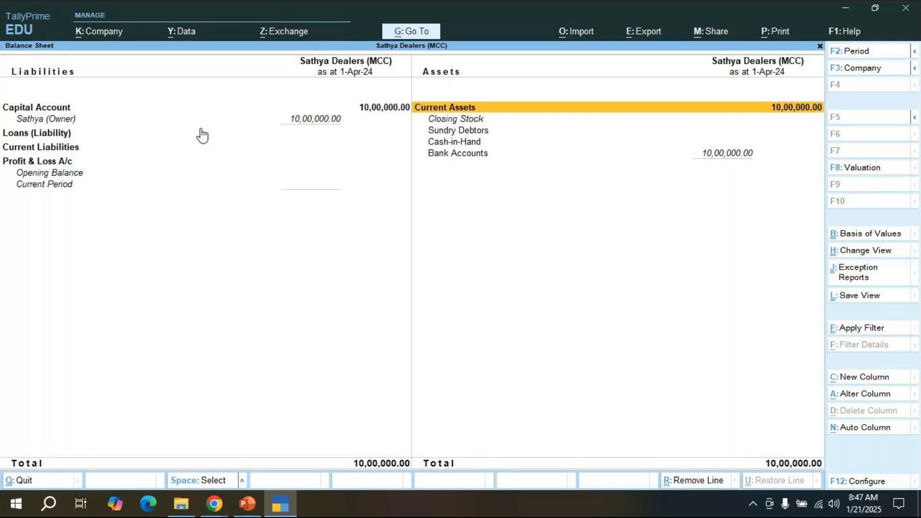
{"action": "key", "text": "Down"}
{"action": "key", "text": "Down"}
{"action": "key", "text": "Down"}
{"action": "key", "text": "Down"}
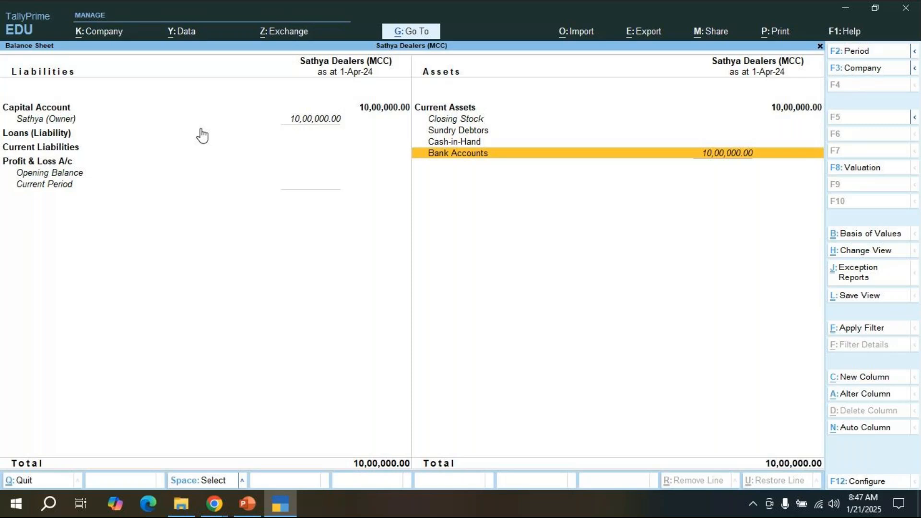
{"action": "key", "text": "Return"}
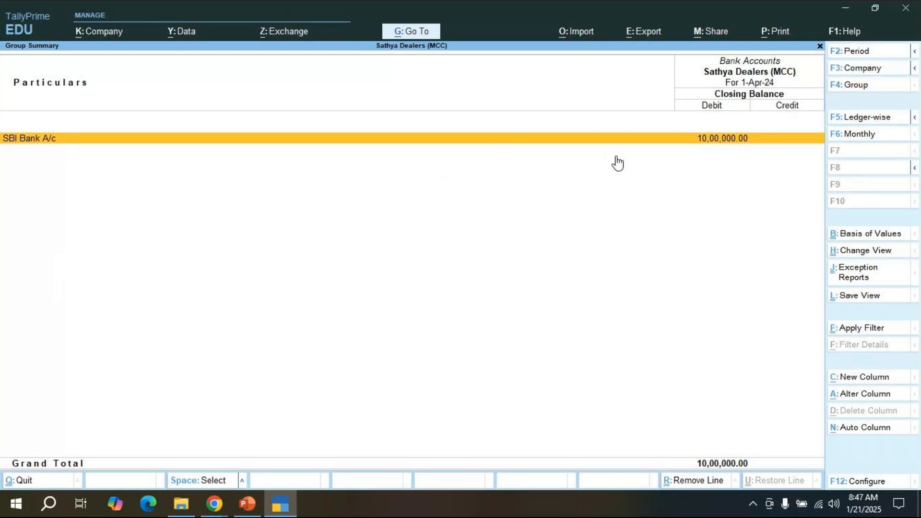
{"action": "key", "text": "Return"}
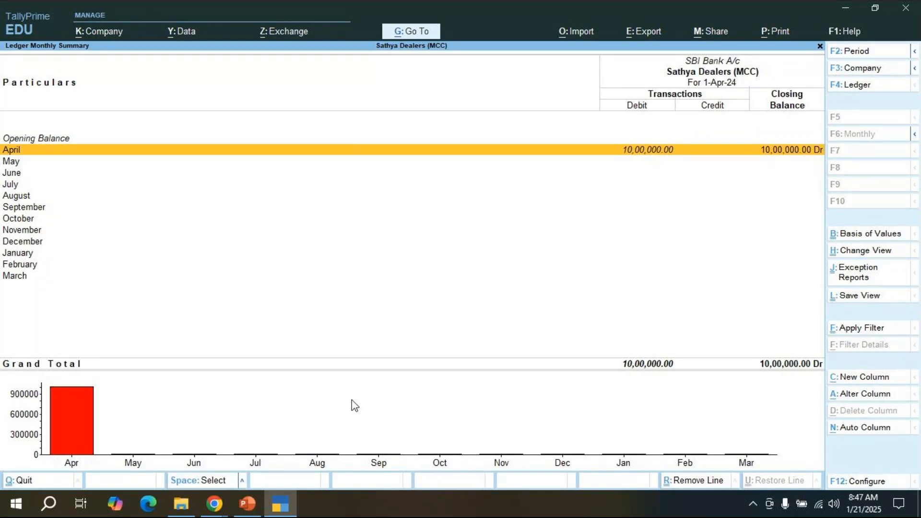
Step: Drill down from April to the owner's receipt voucher, review it unaltered, and return to the Balance Sheet
{"action": "left_click", "coordinate": [385, 398]}
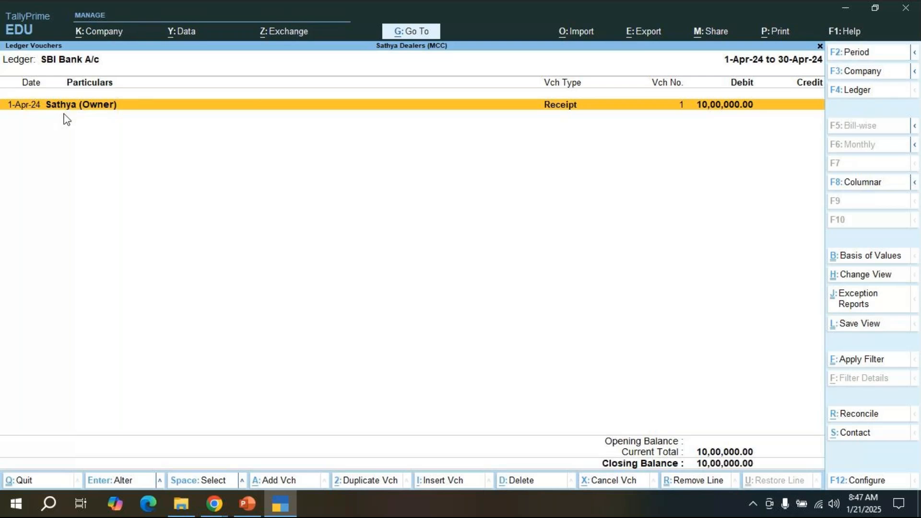
{"action": "key", "text": "Return"}
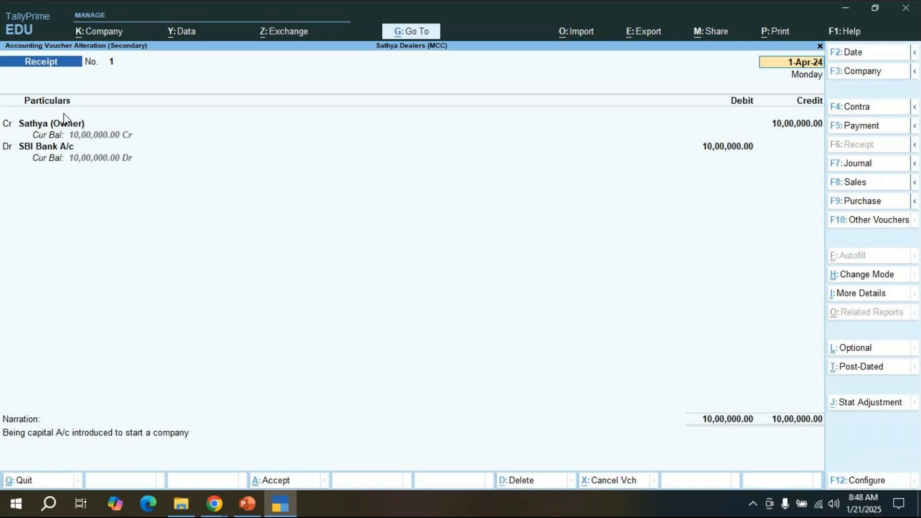
{"action": "key", "text": "BackSpace"}
{"action": "key", "text": "Escape"}
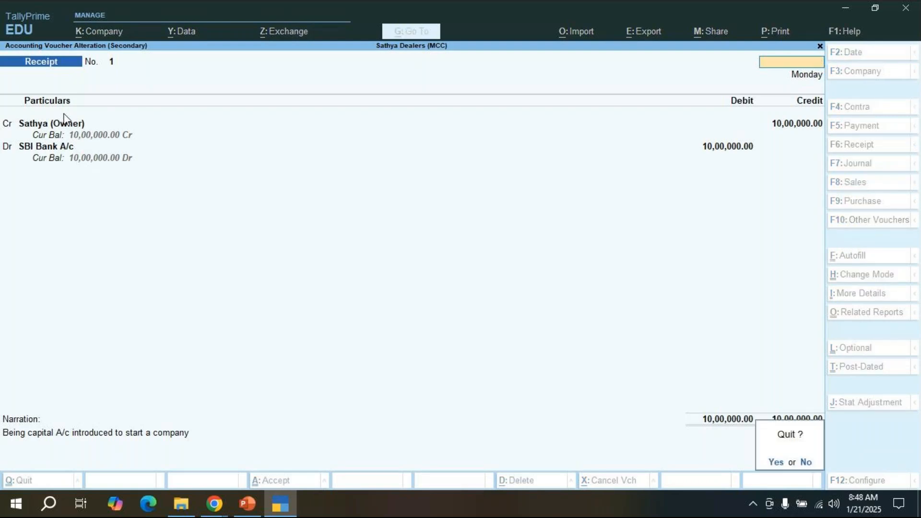
{"action": "key", "text": "y"}
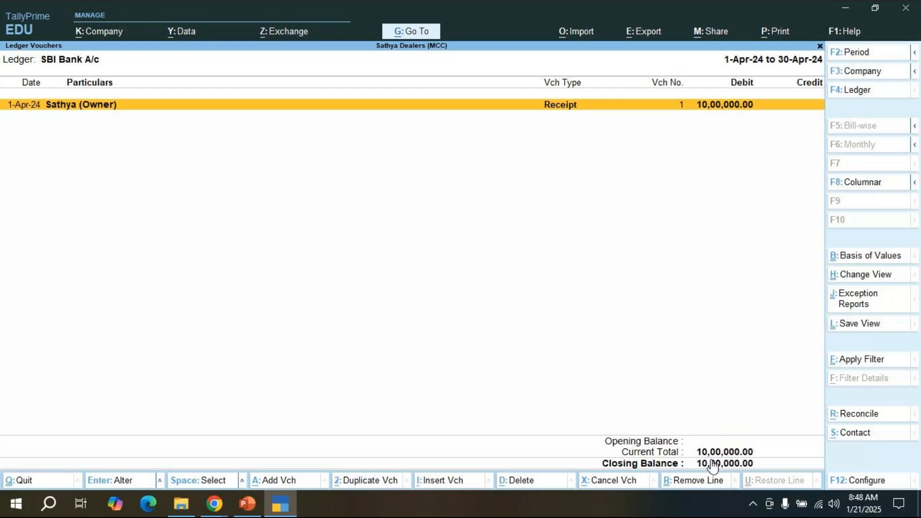
{"action": "key", "text": "Escape"}
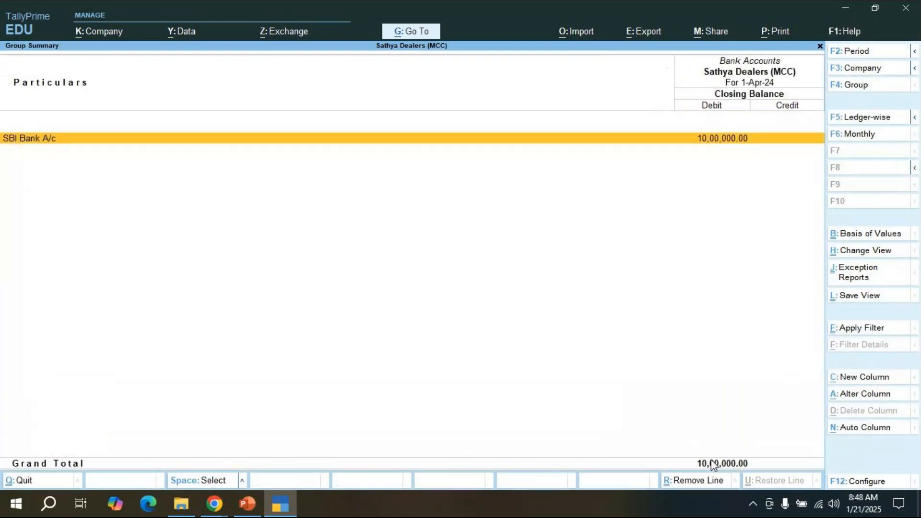
{"action": "key", "text": "Escape"}
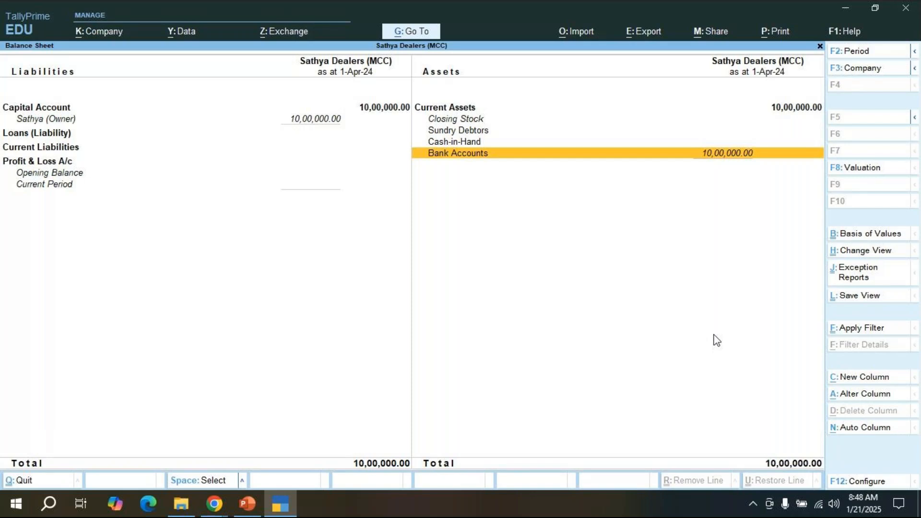
Step: Trace Bank Accounts through SBI Bank A/c to its receipt voucher again, and go back to the Gateway of Tally
{"action": "key", "text": "Return"}
{"action": "key", "text": "Return"}
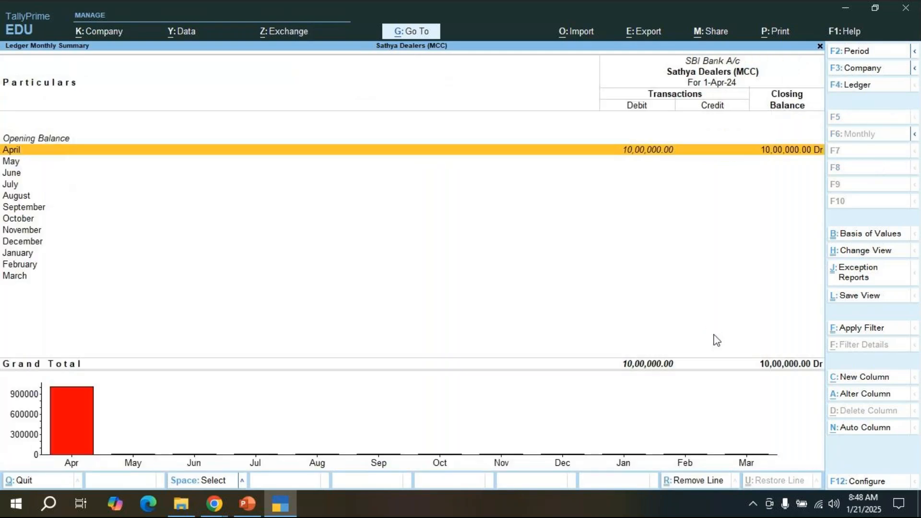
{"action": "key", "text": "Return"}
{"action": "key", "text": "Return"}
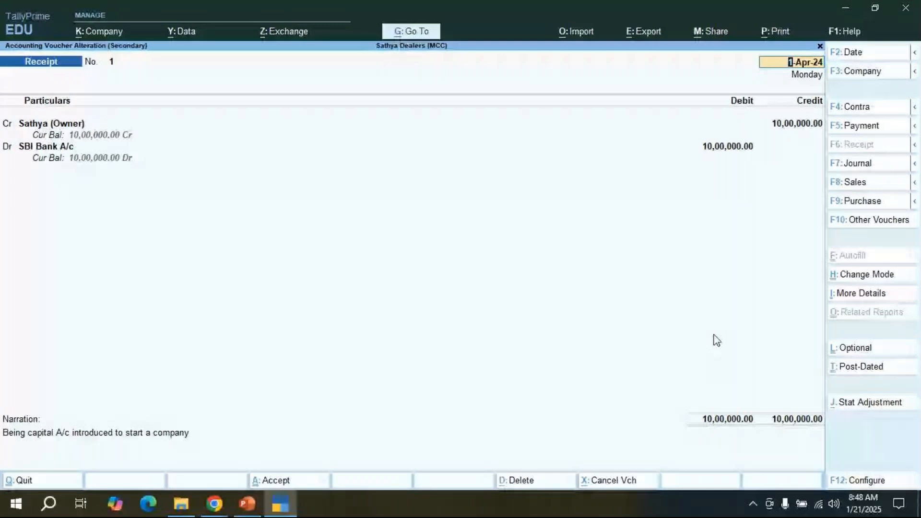
{"action": "key", "text": "Escape"}
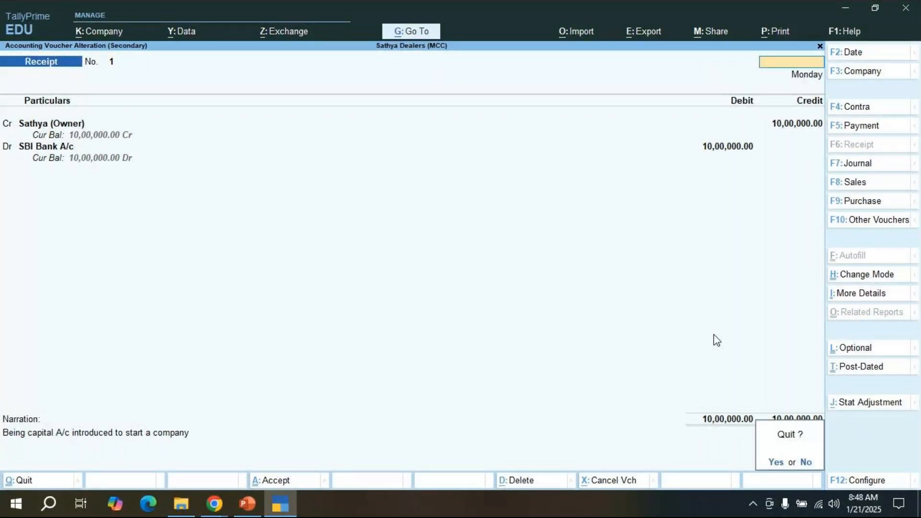
{"action": "key", "text": "y"}
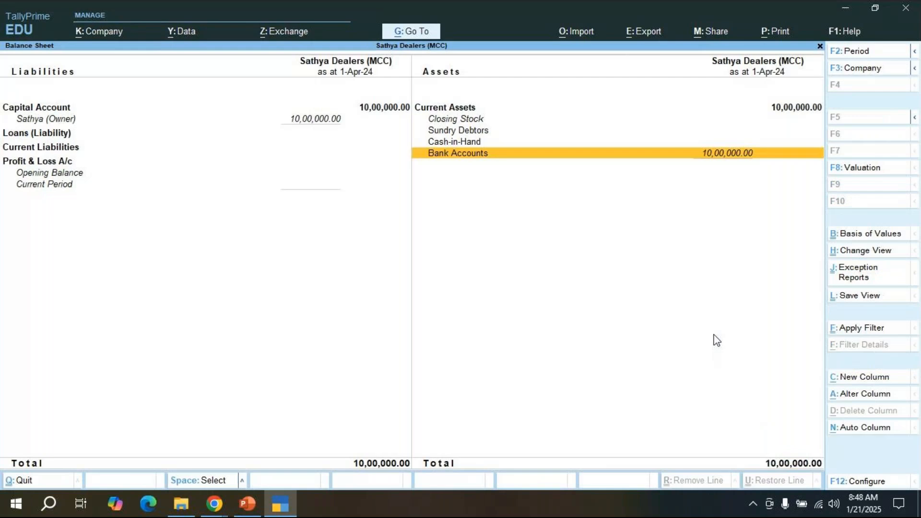
{"action": "key", "text": "Escape"}
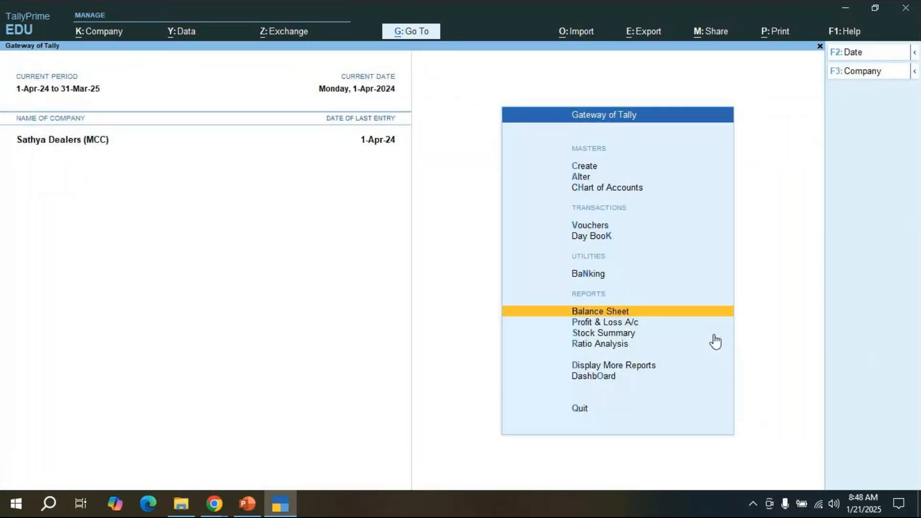
{"action": "key", "text": "d"}
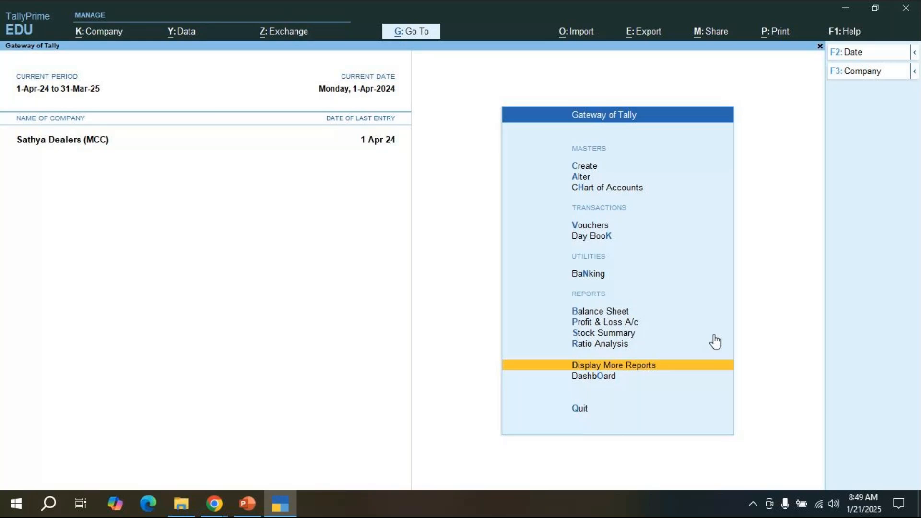
{"action": "key", "text": "Return"}
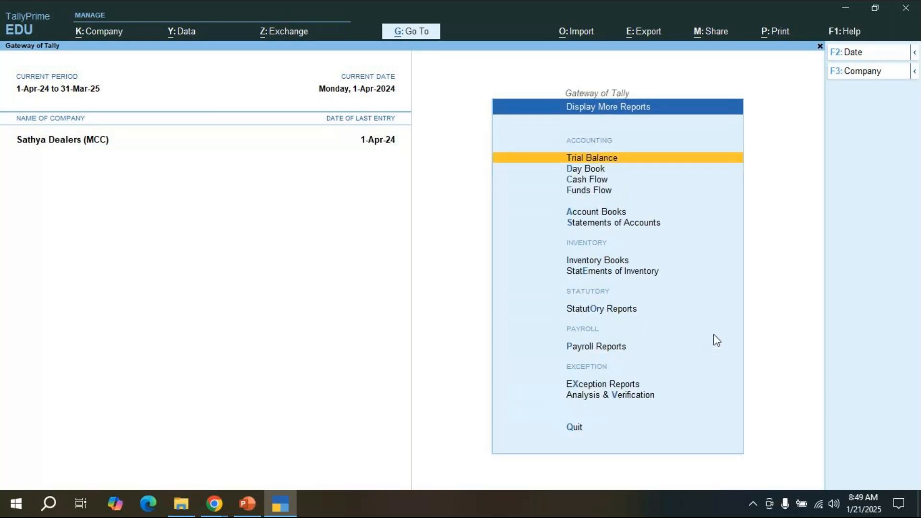
{"action": "key", "text": "Down"}
{"action": "key", "text": "Down"}
{"action": "key", "text": "Down"}
{"action": "key", "text": "Down"}
{"action": "key", "text": "Up"}
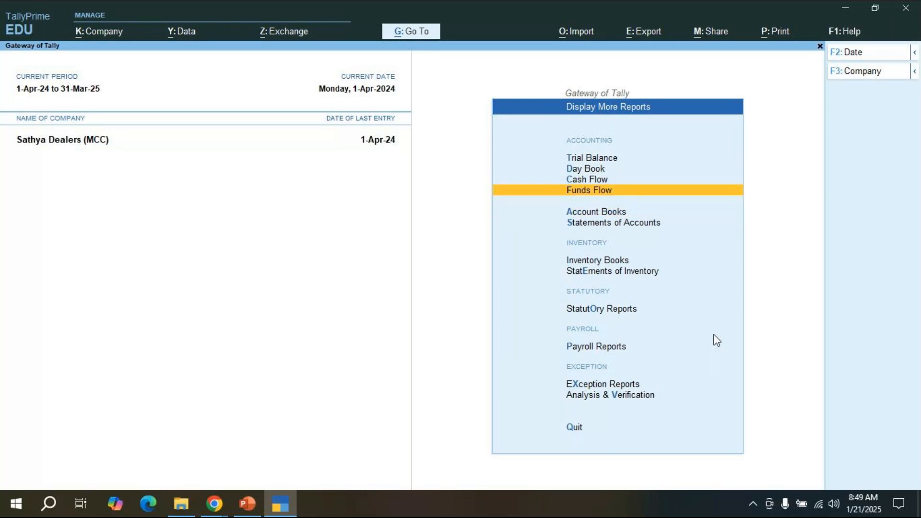
{"action": "key", "text": "Down"}
{"action": "key", "text": "Down"}
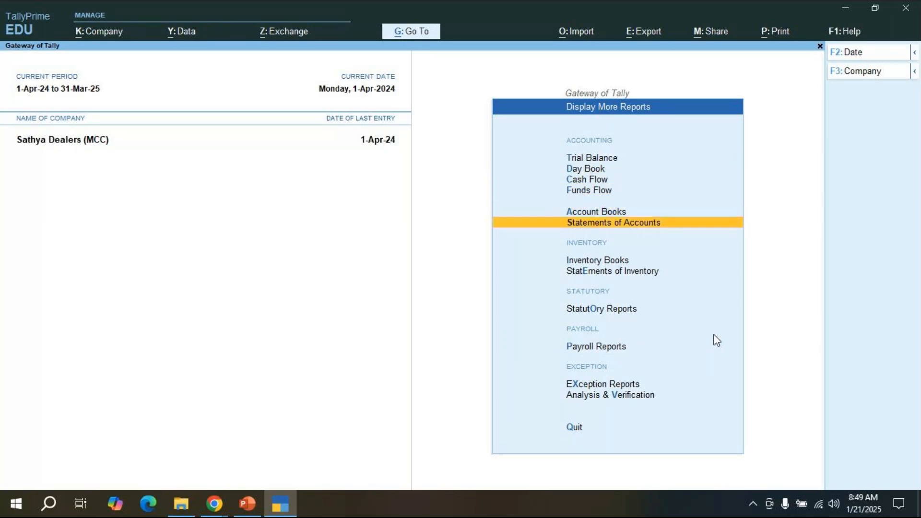
{"action": "key", "text": "Up"}
{"action": "key", "text": "Return"}
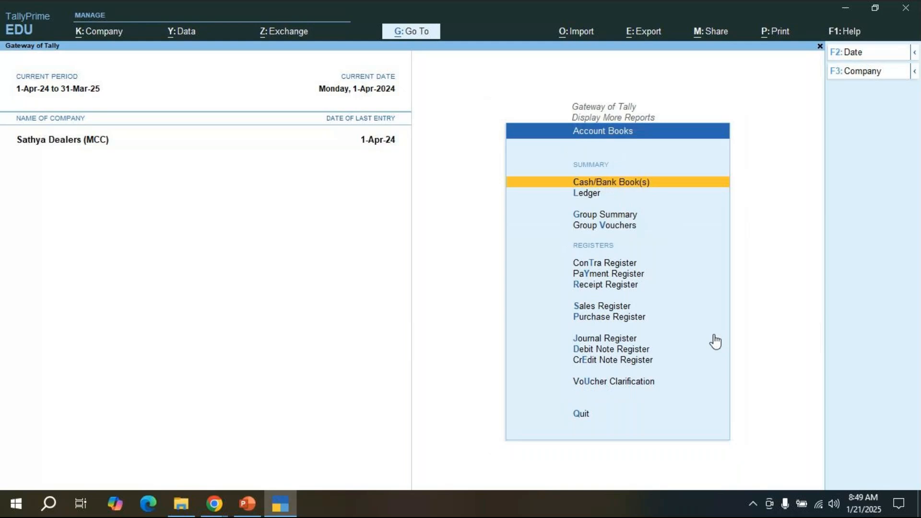
{"action": "key", "text": "Escape"}
{"action": "key", "text": "Escape"}
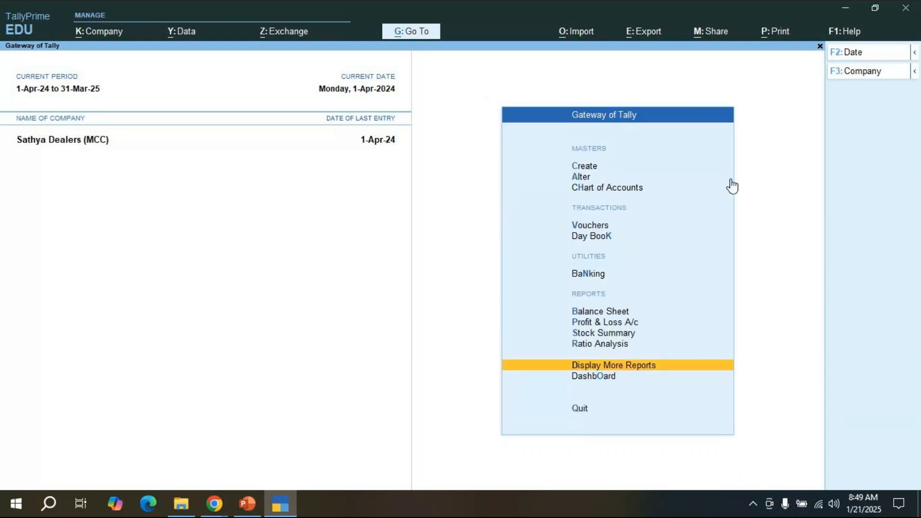
Step: Review the Cash/Bank Book(s) summary from Account Books under Display More Reports, and return to the Gateway of Tally
{"action": "left_click", "coordinate": [615, 367]}
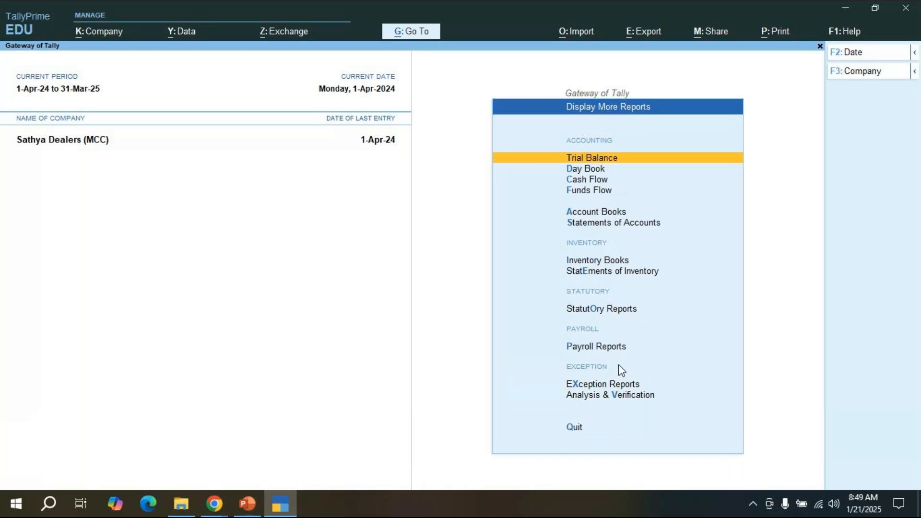
{"action": "key", "text": "Down"}
{"action": "key", "text": "Down"}
{"action": "key", "text": "Down"}
{"action": "key", "text": "Down"}
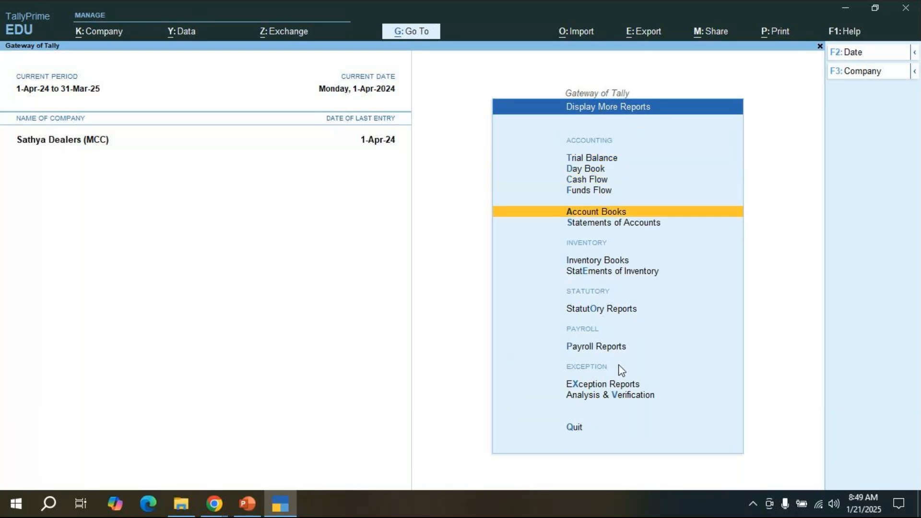
{"action": "key", "text": "Return"}
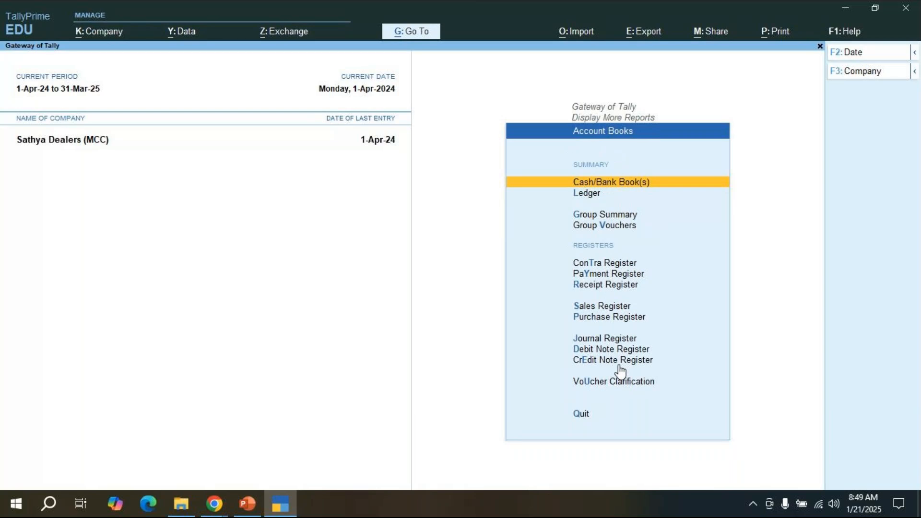
{"action": "key", "text": "Return"}
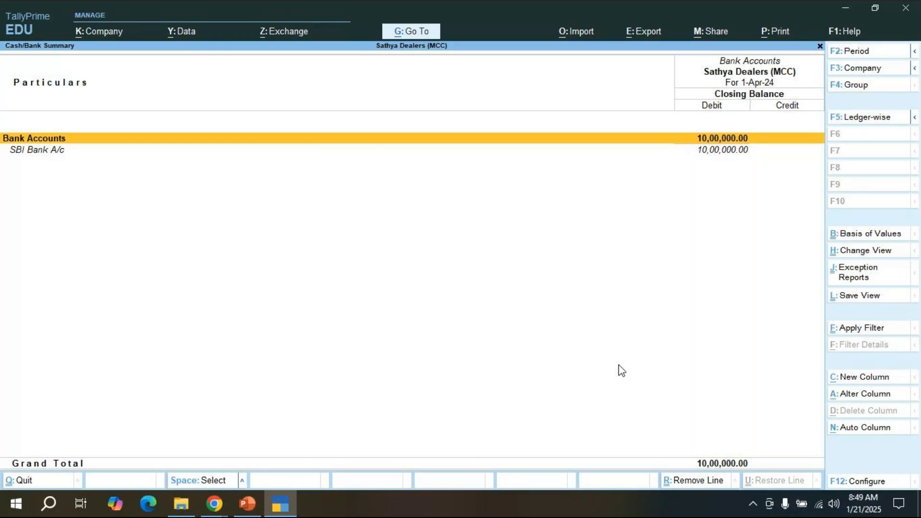
{"action": "key", "text": "Escape"}
{"action": "key", "text": "Escape"}
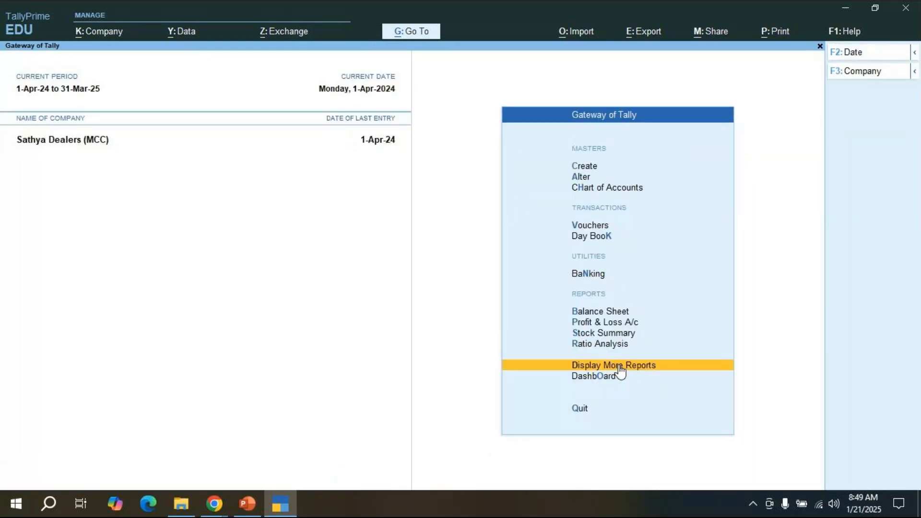
{"action": "key", "text": "Escape"}
{"action": "key", "text": "Escape"}
{"action": "key", "text": "Escape"}
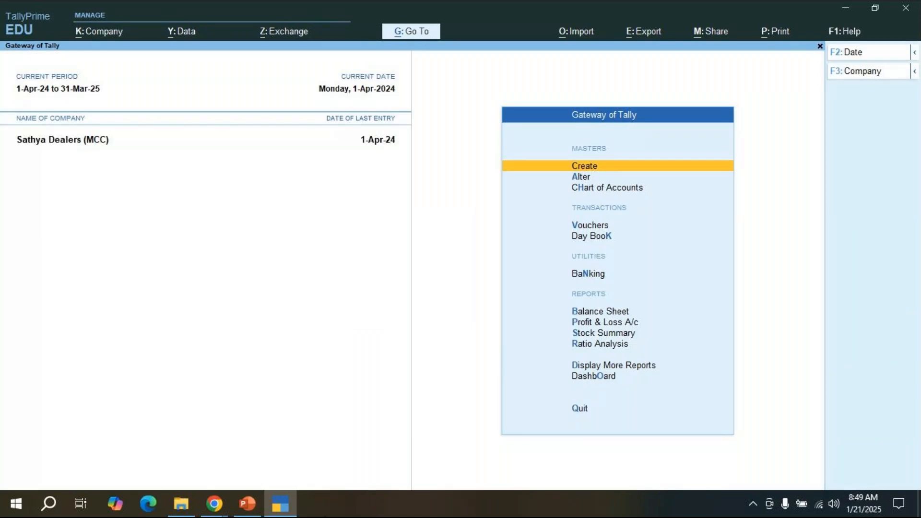
Step: Switch to the GoTo Meeting window in Chrome, look through the participant list, and return to the PowerPoint presentation
{"action": "left_click", "coordinate": [247, 509]}
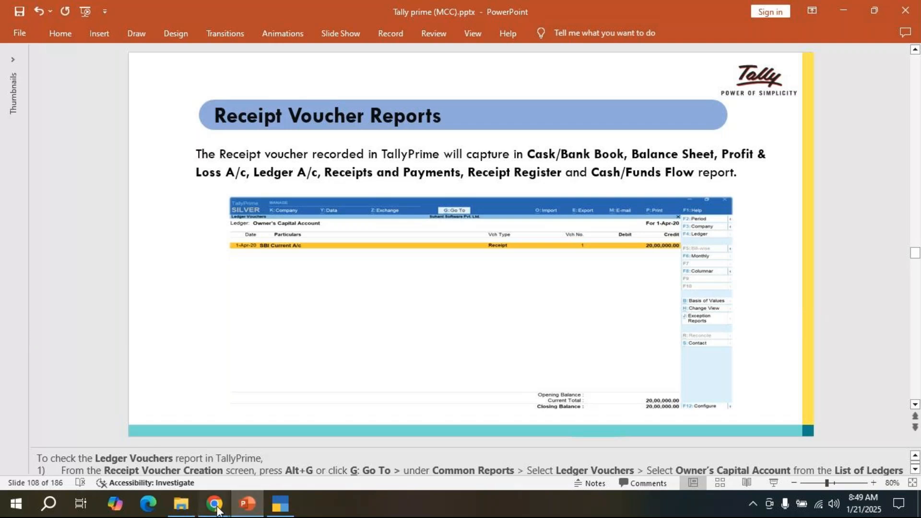
{"action": "mouse_move", "coordinate": [215, 504]}
{"action": "left_click", "coordinate": [249, 462]}
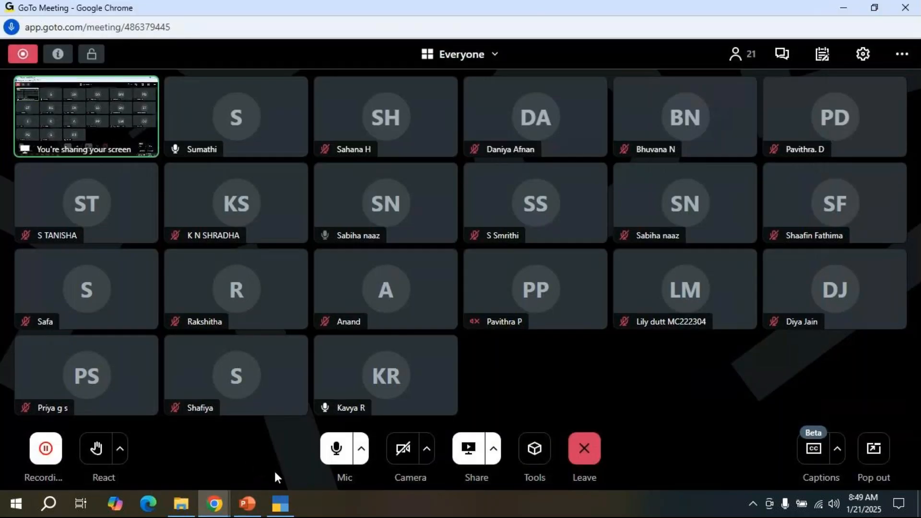
{"action": "left_click", "coordinate": [739, 61]}
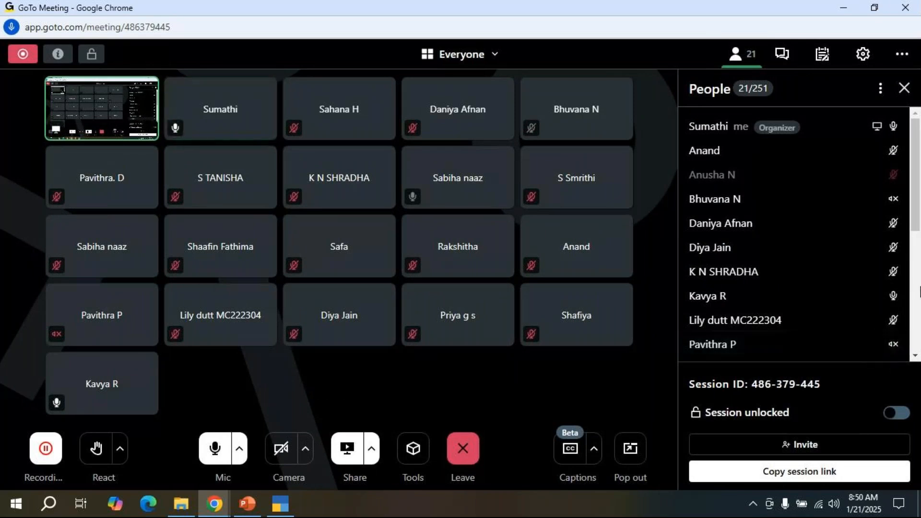
{"action": "left_click_drag", "start_coordinate": [915, 221], "coordinate": [916, 270]}
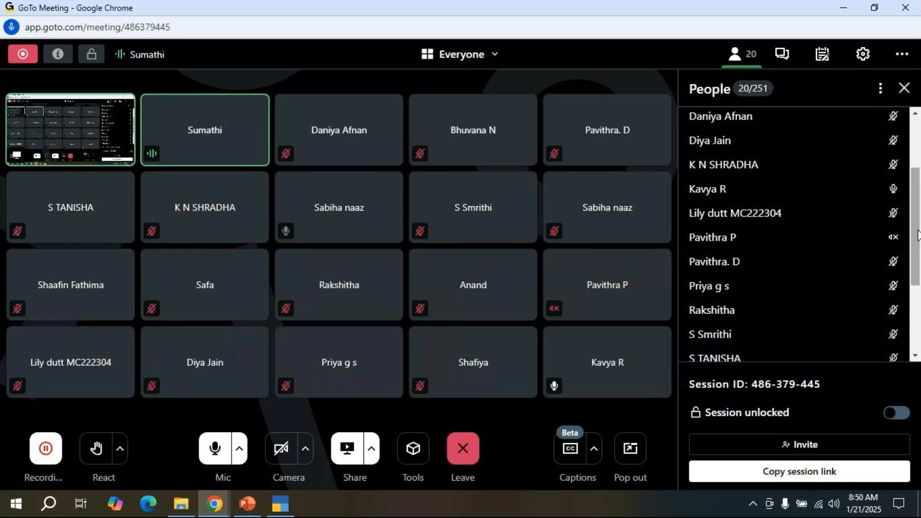
{"action": "left_click_drag", "start_coordinate": [916, 235], "coordinate": [914, 301]}
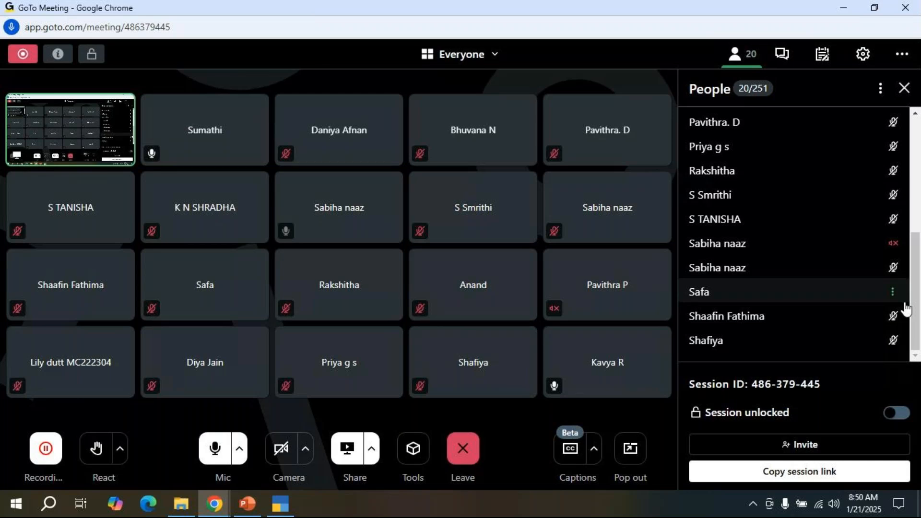
{"action": "left_click_drag", "start_coordinate": [917, 291], "coordinate": [920, 131]}
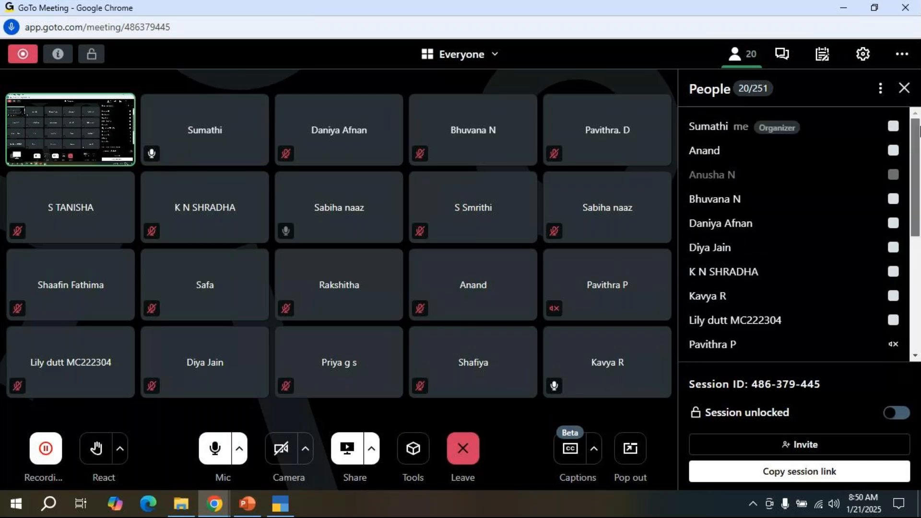
{"action": "left_click", "coordinate": [846, 9]}
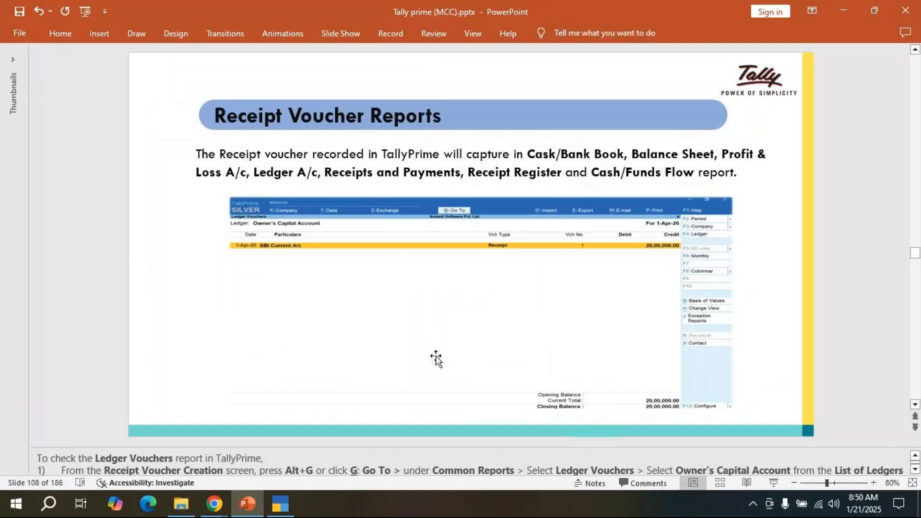
Step: Advance to the Contra Voucher (F4) slide and enlarge it to 110% to read the four types of banking transactions
{"action": "scroll", "coordinate": [436, 359], "scroll_direction": "down", "scroll_amount": 1}
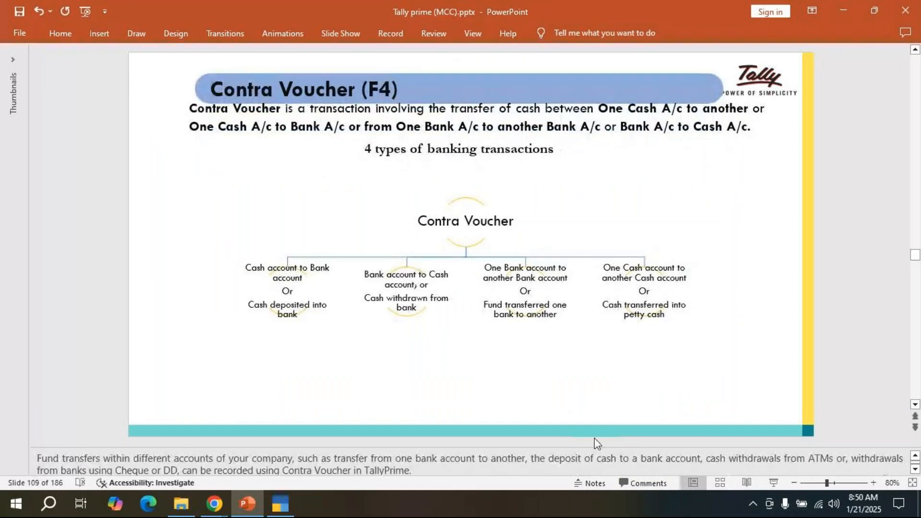
{"action": "left_click", "coordinate": [872, 483]}
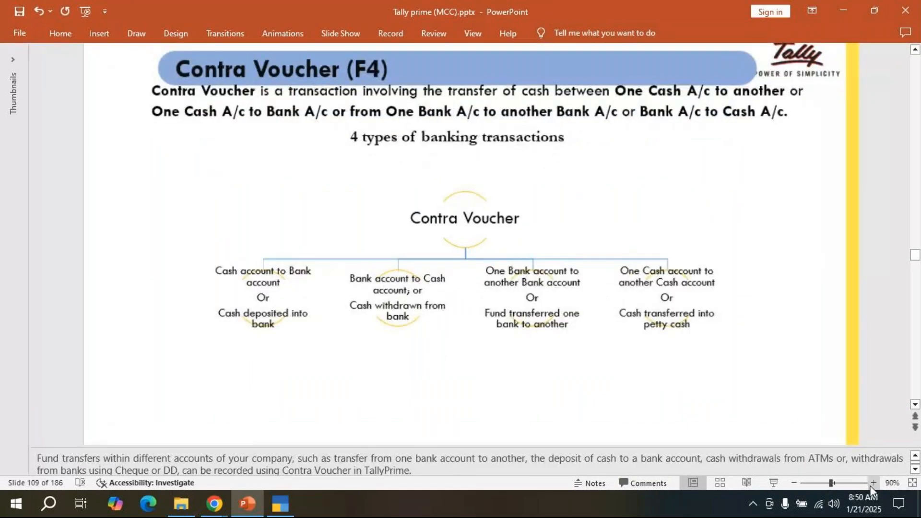
{"action": "left_click", "coordinate": [872, 483]}
{"action": "left_click", "coordinate": [871, 483]}
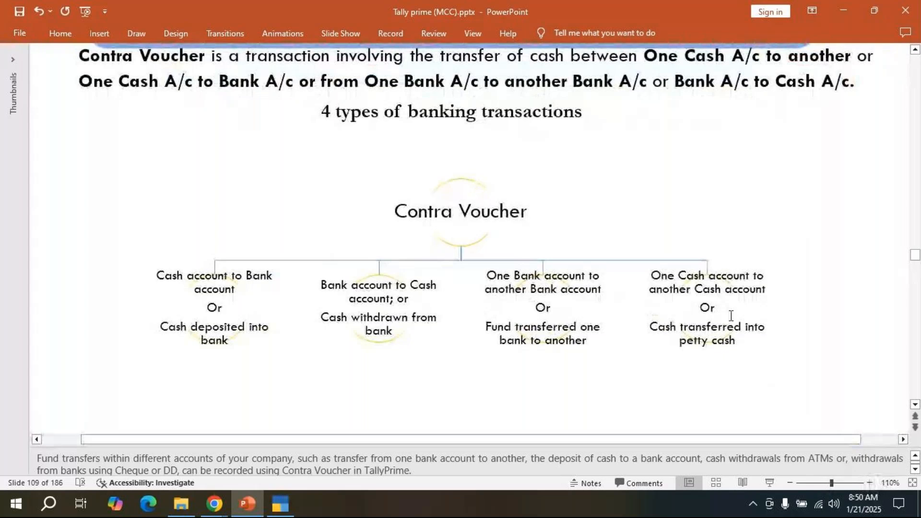
{"action": "scroll", "coordinate": [407, 55], "scroll_direction": "up", "scroll_amount": 2}
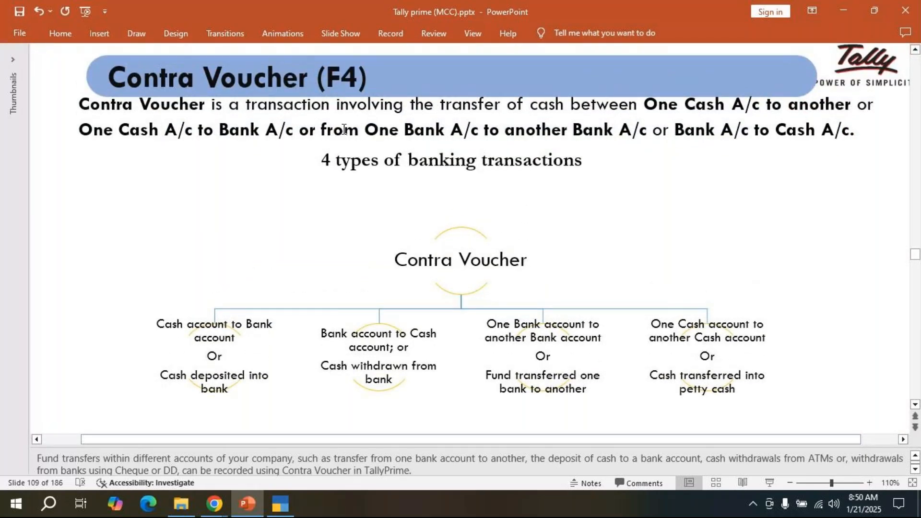
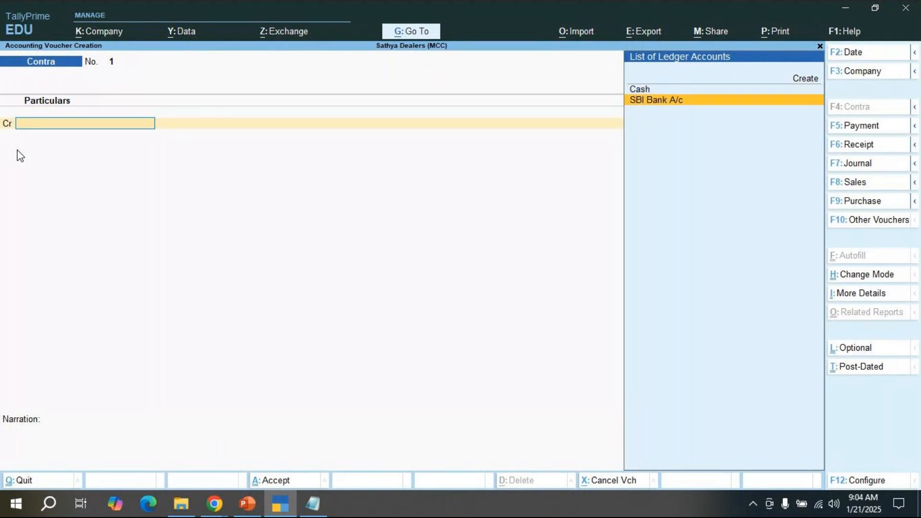
Step: Credit SBI Bank A/c with 15,000 in the contra voucher and accept its Cheque allocation with cheque range Not Applicable, dated 1-Apr-24
{"action": "key", "text": "Return"}
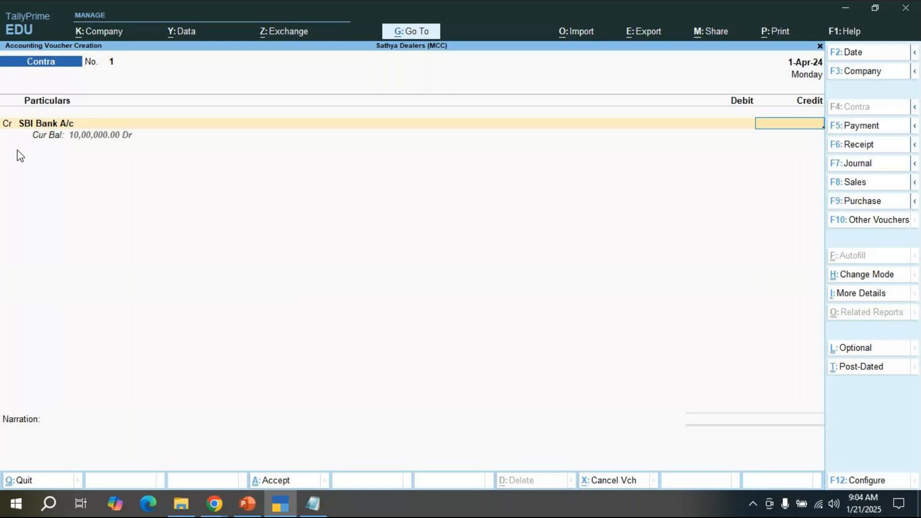
{"action": "type", "text": "1500"}
{"action": "type", "text": "0"}
{"action": "key", "text": "Return"}
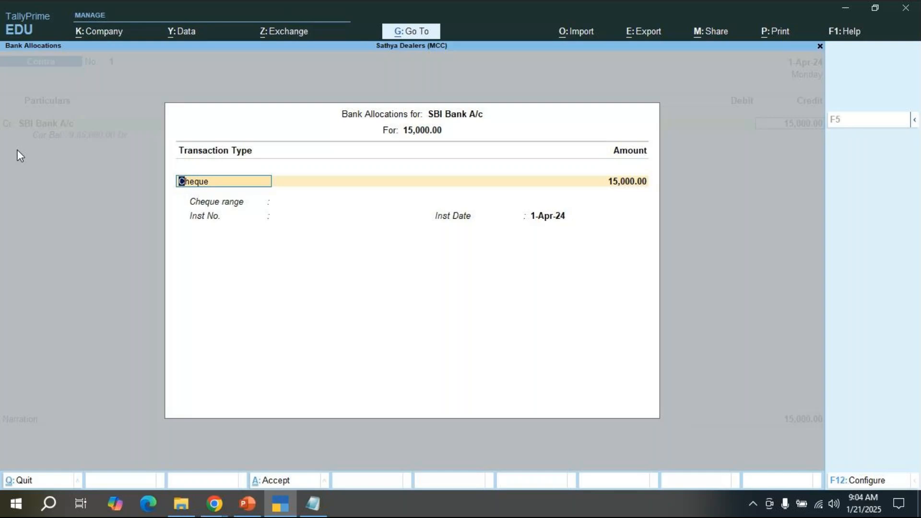
{"action": "key", "text": "Return"}
{"action": "key", "text": "Return"}
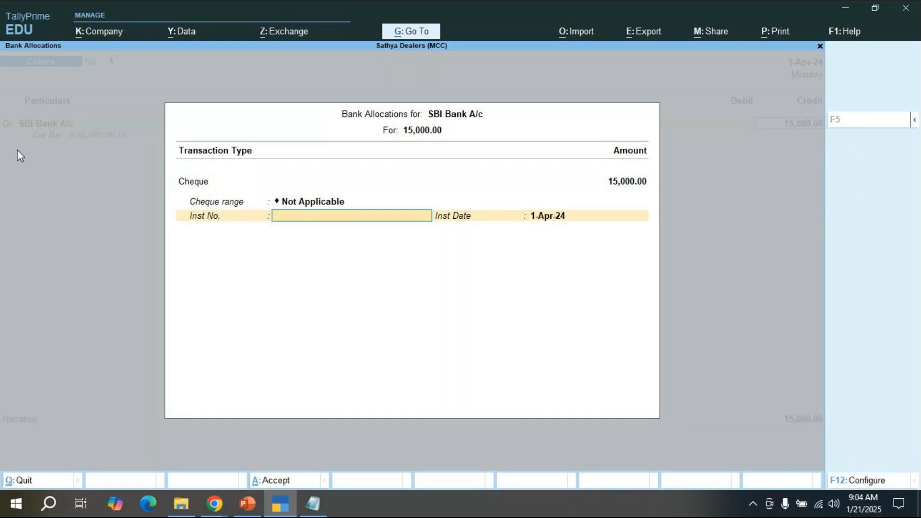
{"action": "key", "text": "Return"}
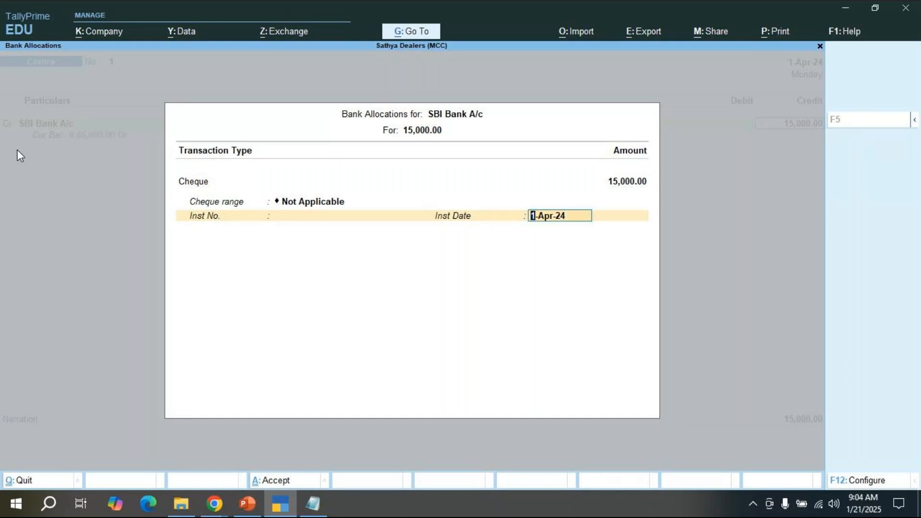
{"action": "key", "text": "Return"}
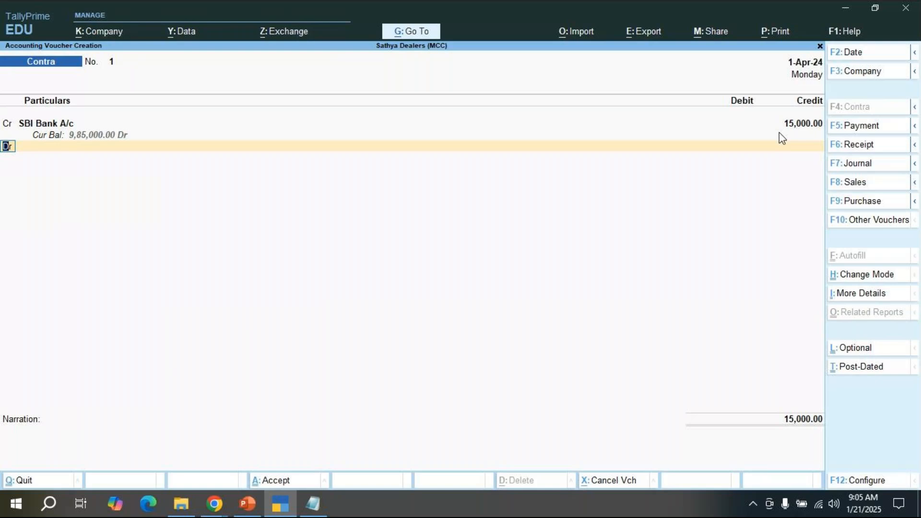
Step: Create a Petty Cash ledger under Cash-in-Hand, without bank details, for the contra voucher's debit line
{"action": "key", "text": "Return"}
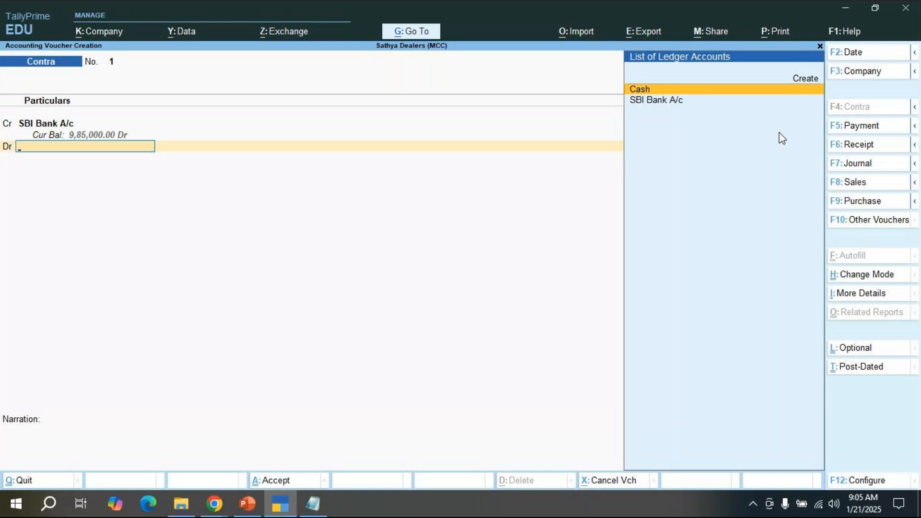
{"action": "key", "text": "Up"}
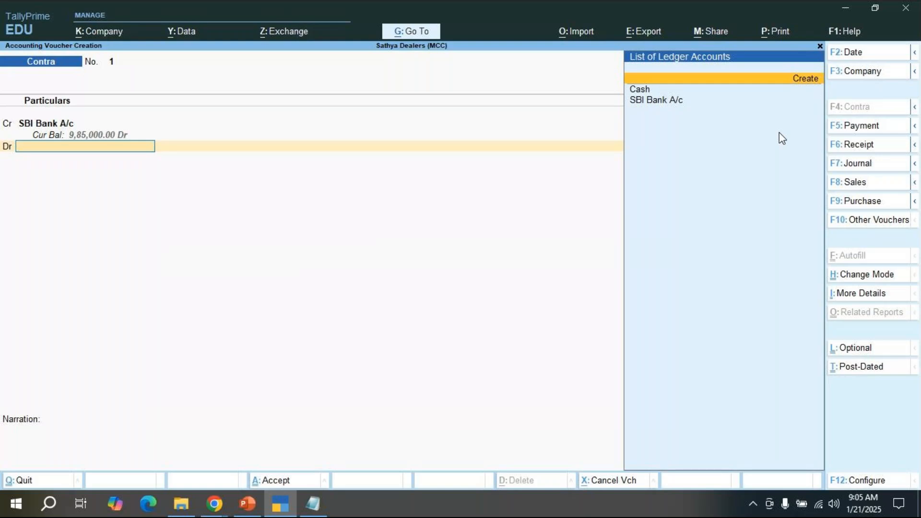
{"action": "key", "text": "Return"}
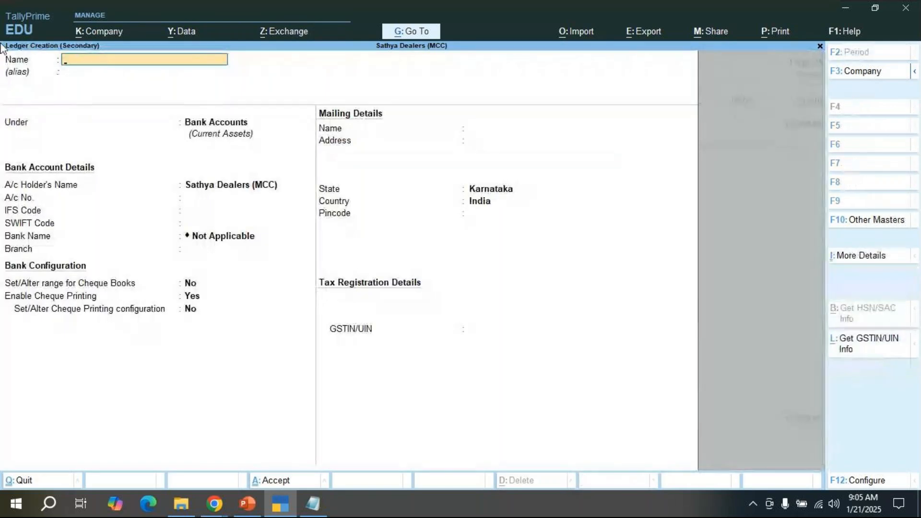
{"action": "type", "text": "Petty Cash"}
{"action": "key", "text": "Return"}
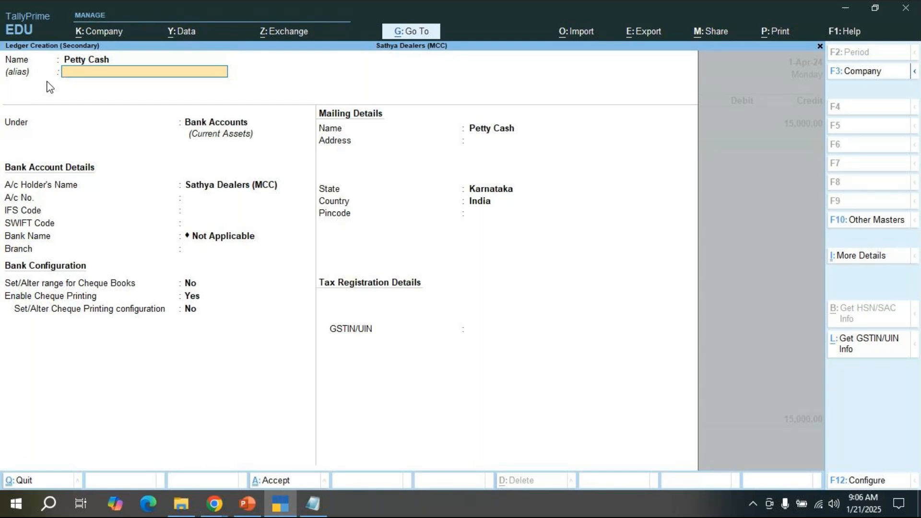
{"action": "key", "text": "Return"}
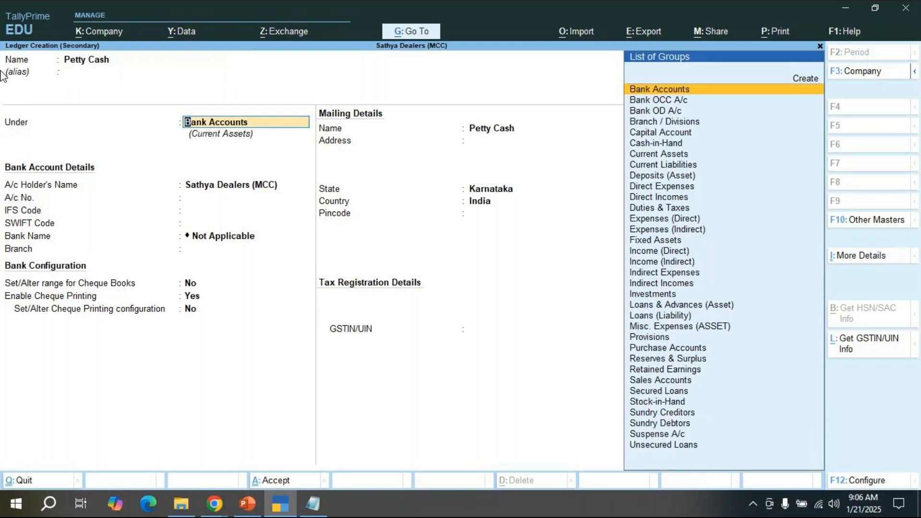
{"action": "type", "text": "Cas"}
{"action": "key", "text": "Return"}
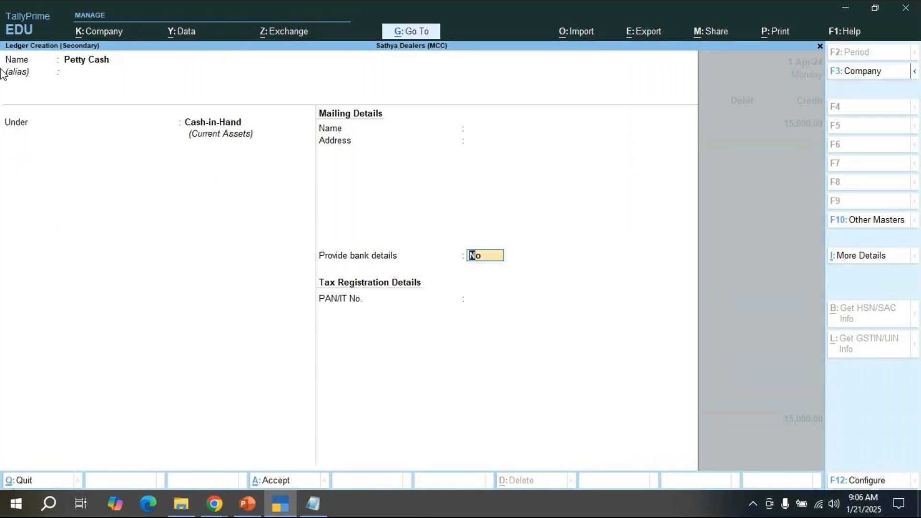
{"action": "key", "text": "Return"}
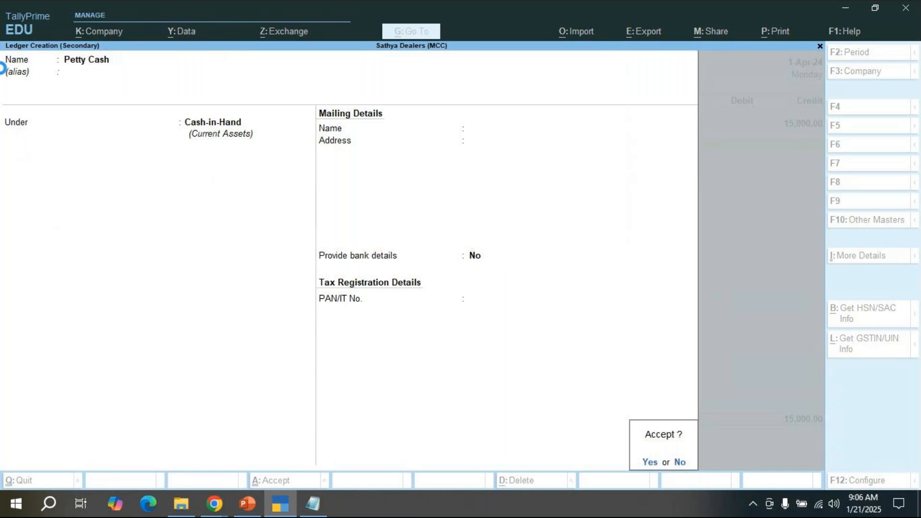
{"action": "key", "text": "Return"}
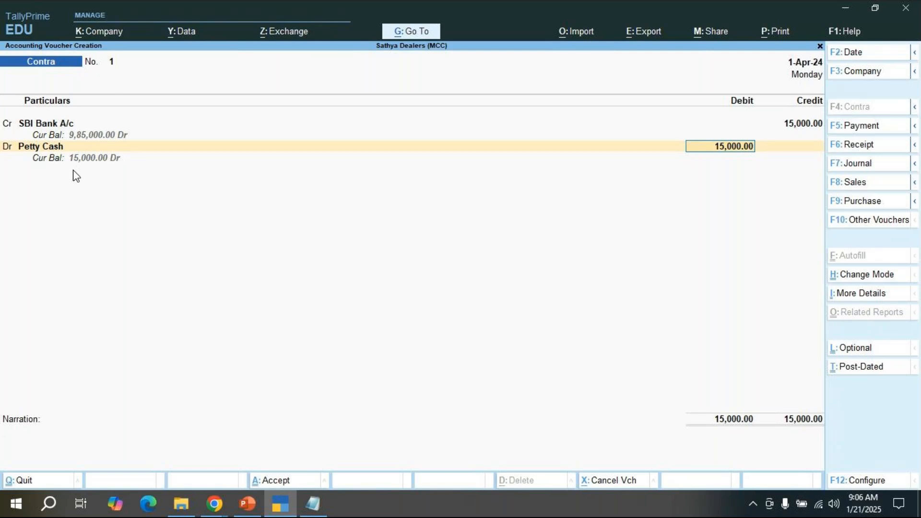
Step: Accept the 15,000 Petty Cash debit, enter the narration "being petty cash withdrawn from sbi Bank" and save the contra voucher
{"action": "key", "text": "Return"}
{"action": "type", "text": "being"}
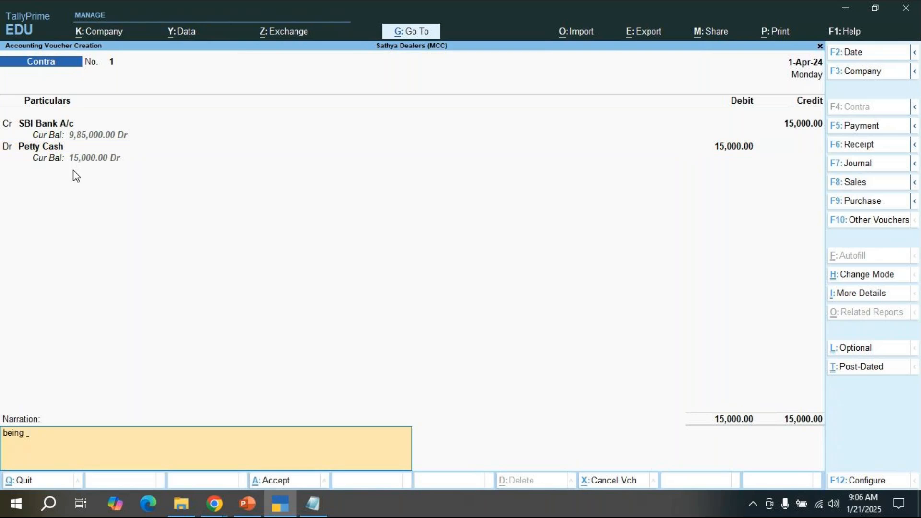
{"action": "type", "text": " cash w"}
{"action": "type", "text": "ithdraw"}
{"action": "type", "text": "n from"}
{"action": "type", "text": "pett"}
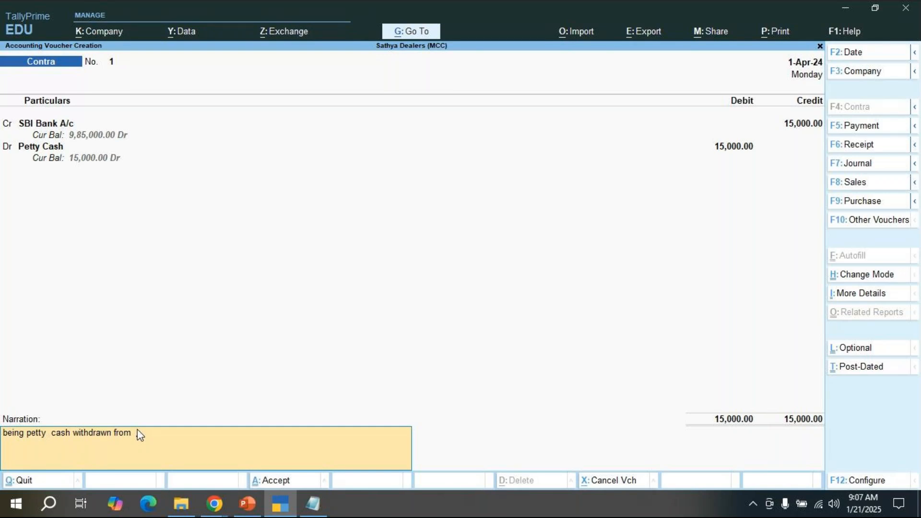
{"action": "type", "text": "sbi Bank"}
{"action": "key", "text": "Return"}
{"action": "key", "text": "Return"}
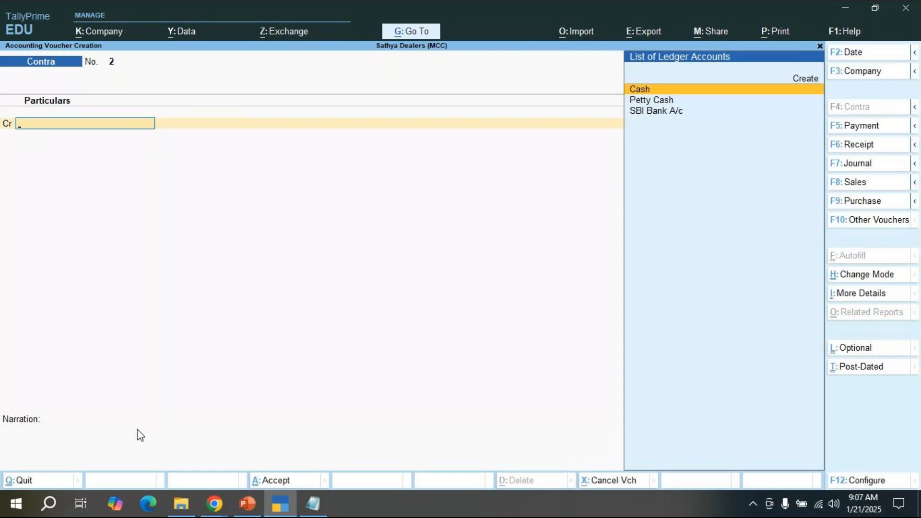
Step: Switch to PowerPoint, delete the debit and credit table on the Activity - Contra Voucher slide, and place the text cursor in the company name
{"action": "key", "text": "alt"}
{"action": "key", "text": "alt+Tab"}
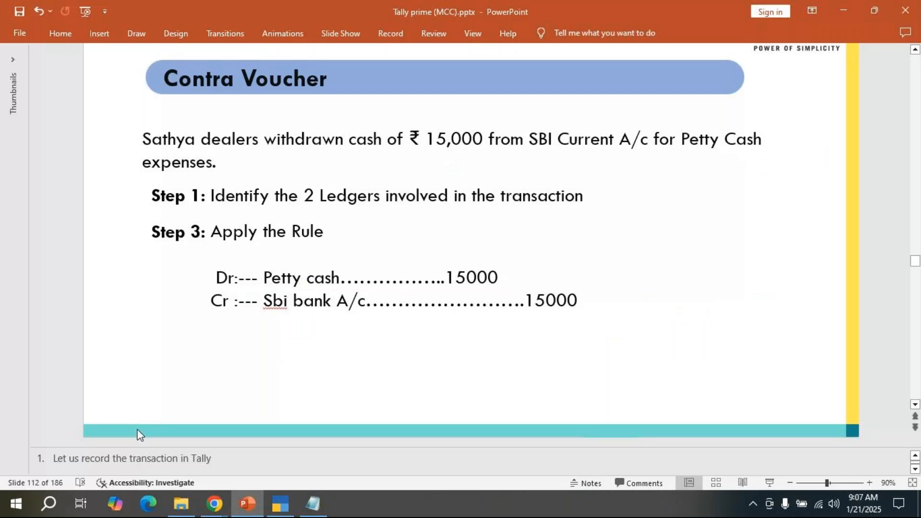
{"action": "key", "text": "Page_Down"}
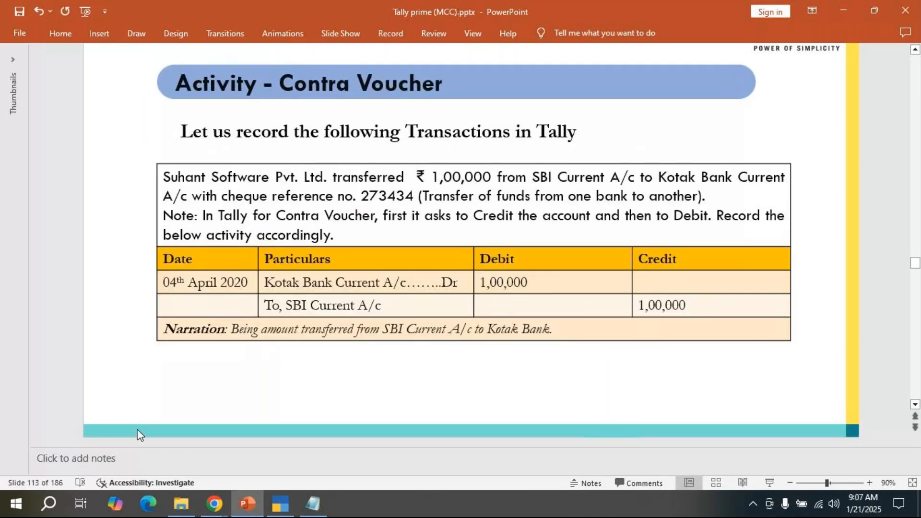
{"action": "left_click", "coordinate": [366, 296]}
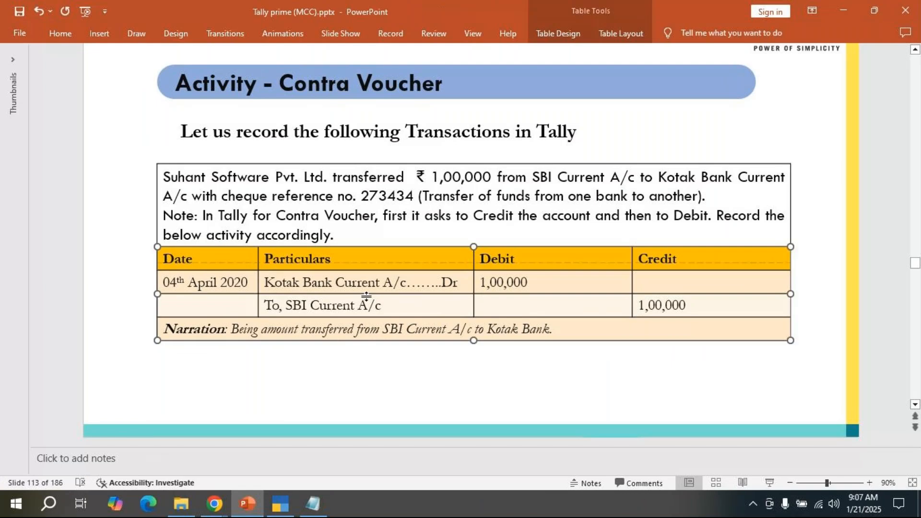
{"action": "key", "text": "Down"}
{"action": "key", "text": "Down"}
{"action": "key", "text": "Down"}
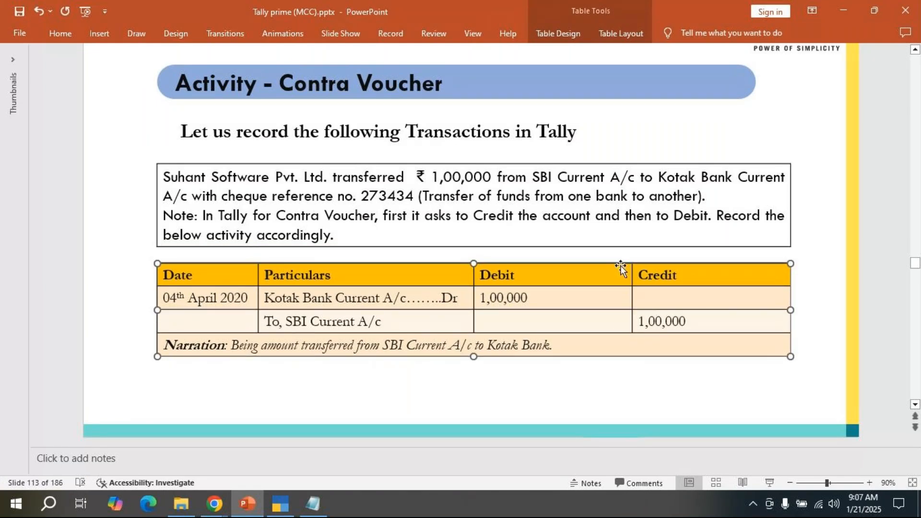
{"action": "key", "text": "Delete"}
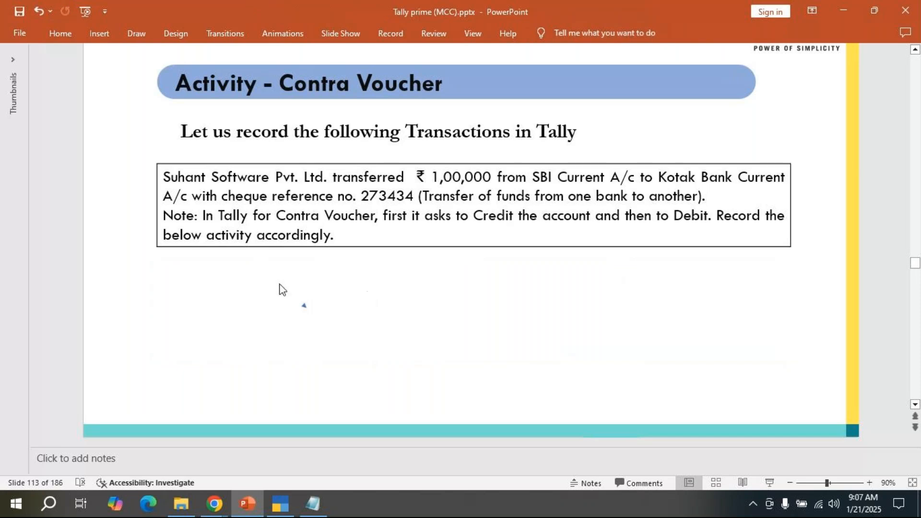
{"action": "left_click", "coordinate": [270, 181]}
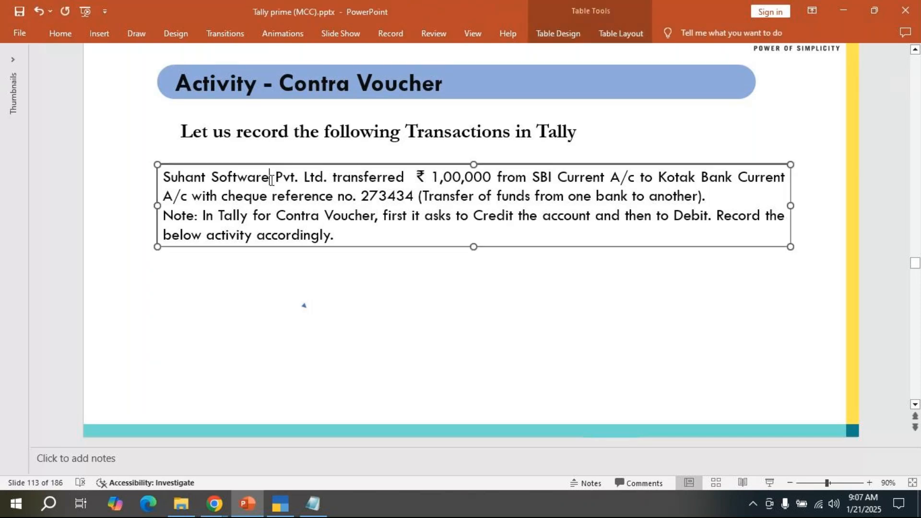
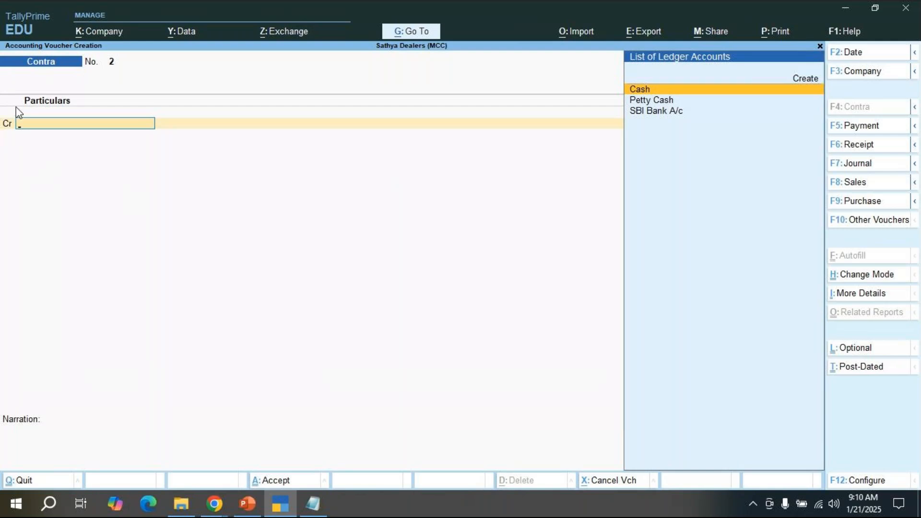
Step: Recheck the transfer transaction in PowerPoint, return to TallyPrime and credit SBI Bank A/c with 1,00,000 in contra voucher No. 2
{"action": "left_click", "coordinate": [249, 503]}
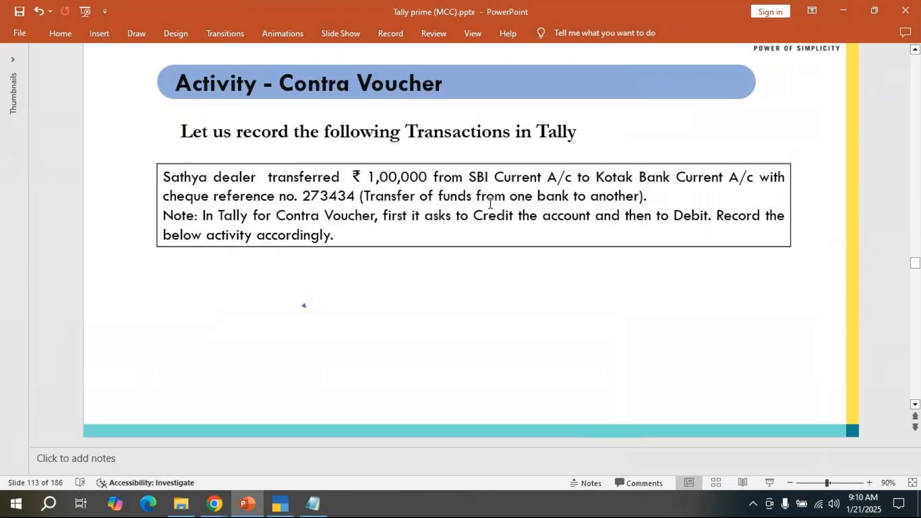
{"action": "left_click", "coordinate": [285, 510]}
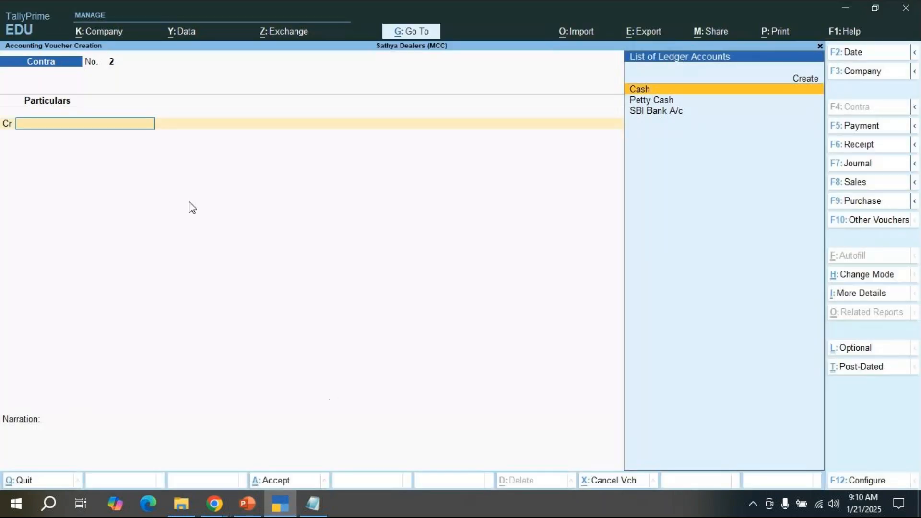
{"action": "key", "text": "Down"}
{"action": "key", "text": "Down"}
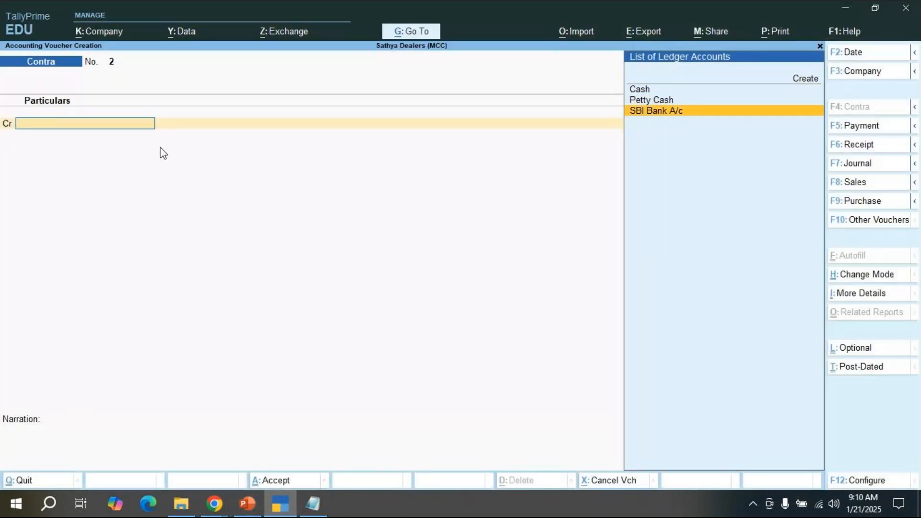
{"action": "key", "text": "Return"}
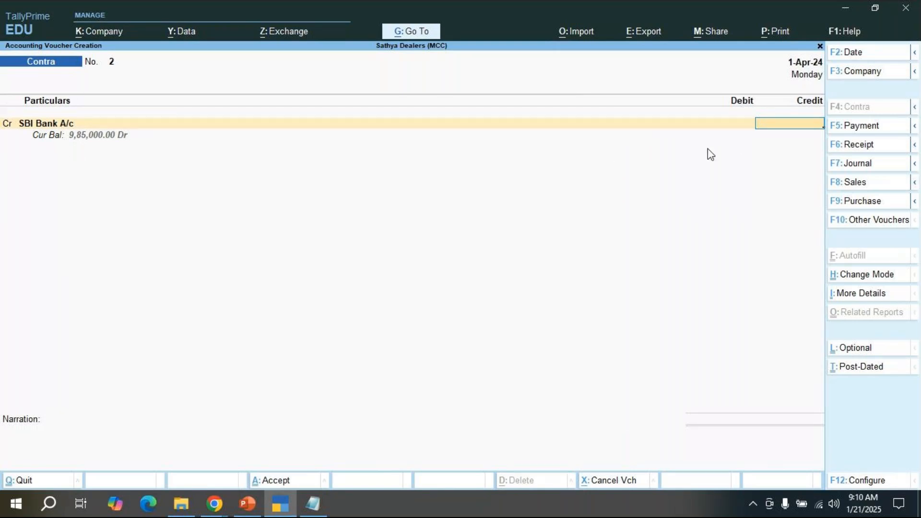
{"action": "type", "text": "100000"}
{"action": "key", "text": "Return"}
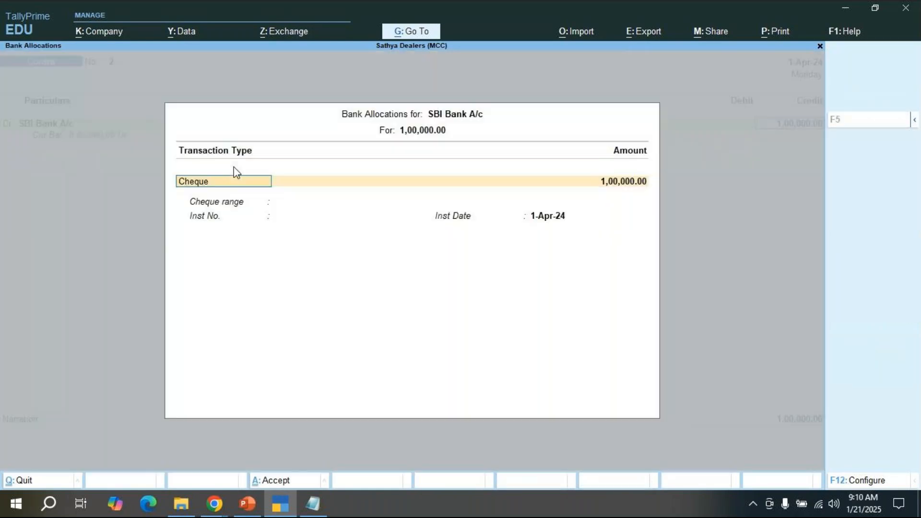
Step: Accept the Cheque allocation with cheque range Not Applicable, dated 1-Apr-24, and open the ledger choice on the Petty Cash debit line
{"action": "key", "text": "Return"}
{"action": "key", "text": "Return"}
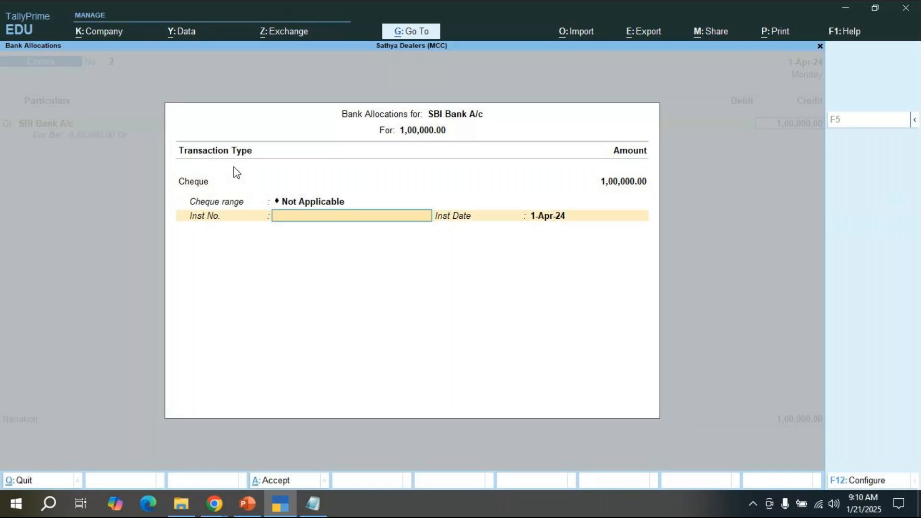
{"action": "key", "text": "Return"}
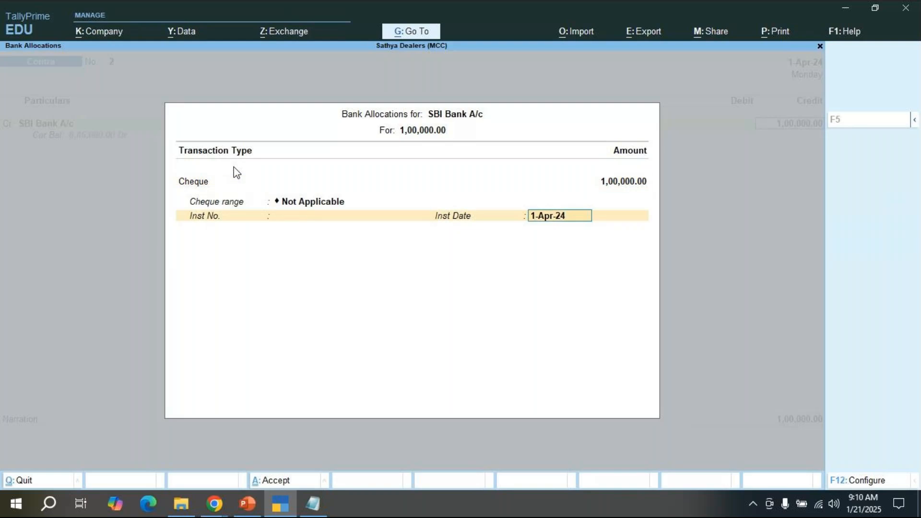
{"action": "key", "text": "Return"}
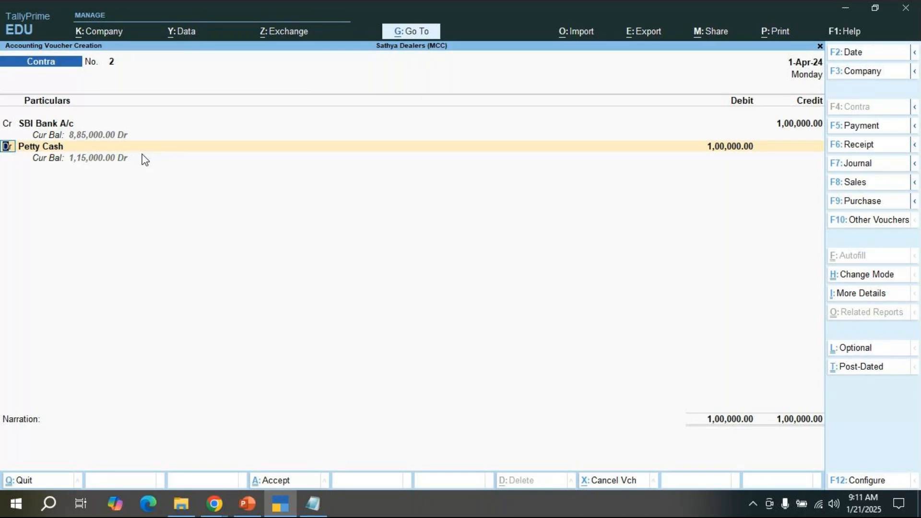
{"action": "key", "text": "Return"}
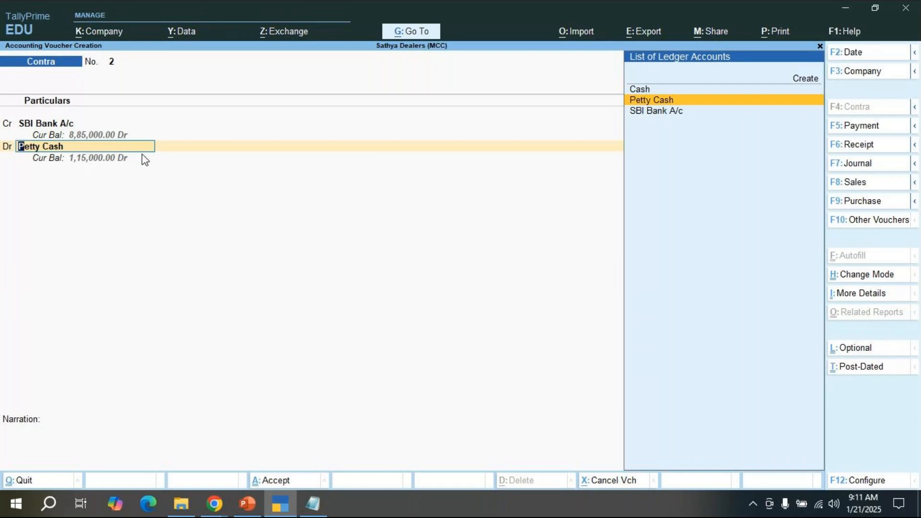
Step: Switch to PowerPoint and examine which two bank accounts the transfer transaction involves, marking their names in the text
{"action": "key", "text": "alt+Tab"}
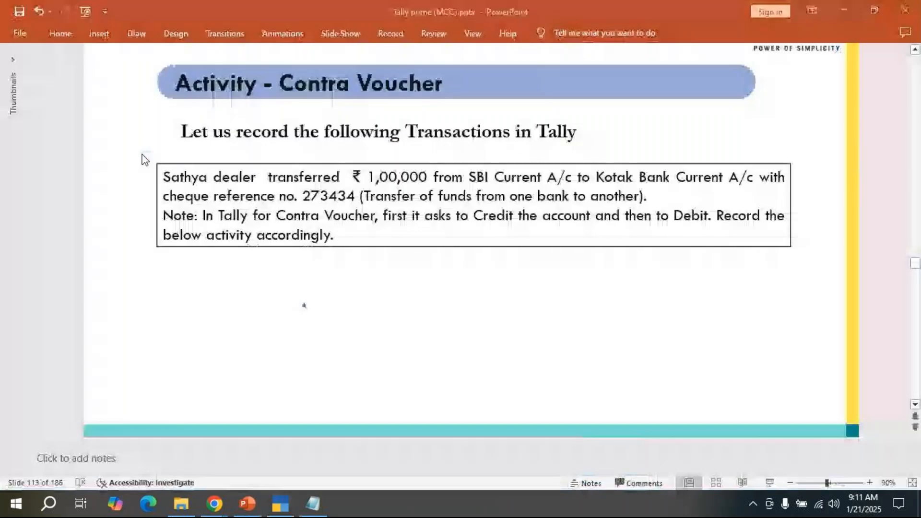
{"action": "left_click", "coordinate": [596, 177]}
{"action": "left_click_drag", "start_coordinate": [595, 177], "coordinate": [729, 178]}
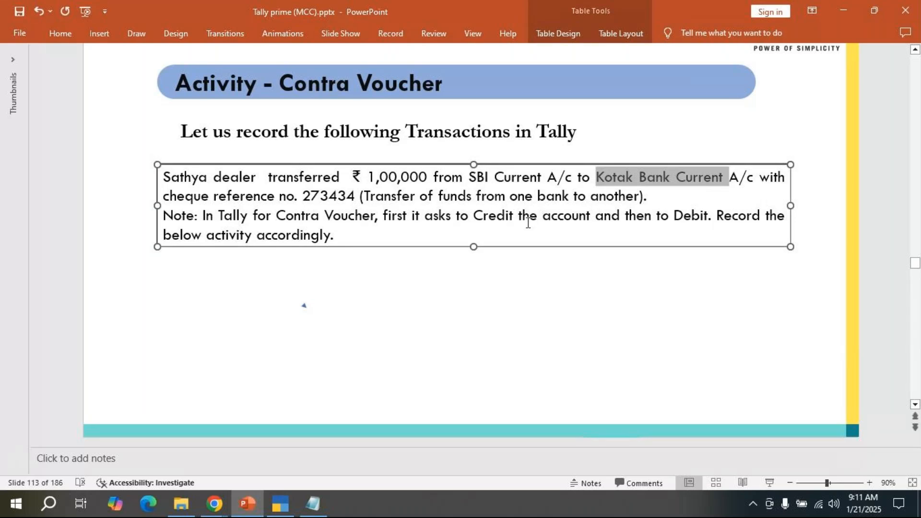
{"action": "left_click_drag", "start_coordinate": [469, 177], "coordinate": [670, 177]}
{"action": "left_click", "coordinate": [622, 279]}
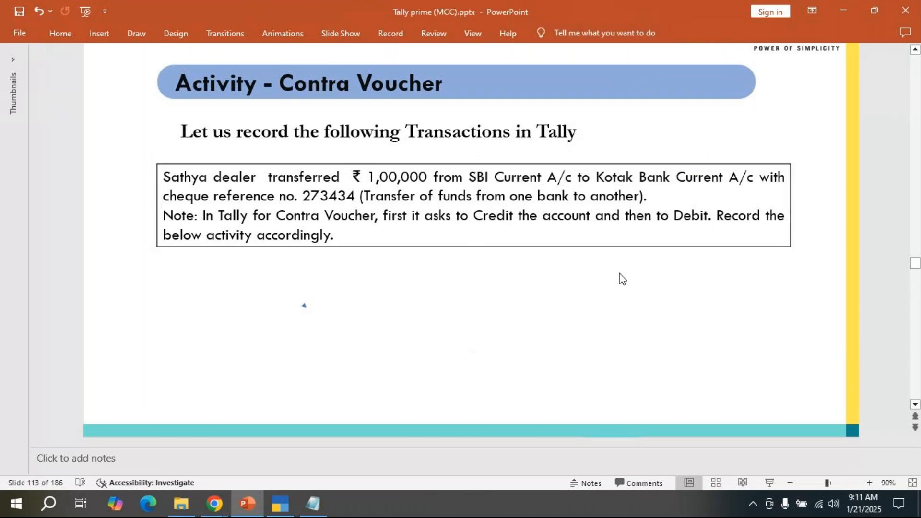
Step: Return to TallyPrime and start a new ledger named Kotak Bank from the debit line of contra voucher No. 2, leaving the alias blank
{"action": "left_click", "coordinate": [280, 504]}
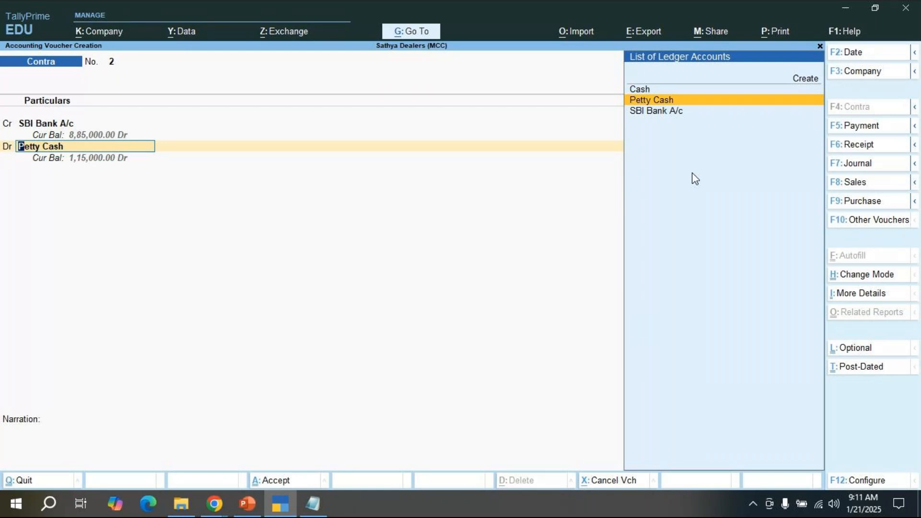
{"action": "key", "text": "Up"}
{"action": "key", "text": "Up"}
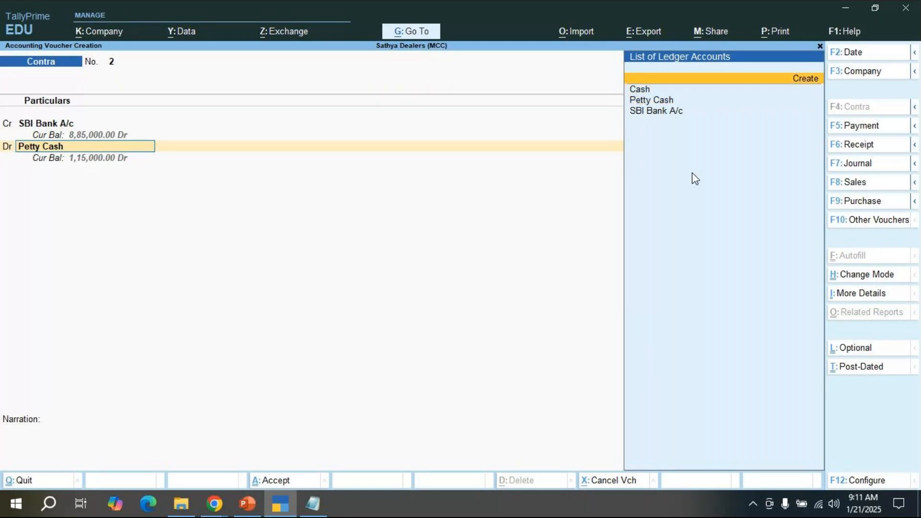
{"action": "key", "text": "Return"}
{"action": "type", "text": "K"}
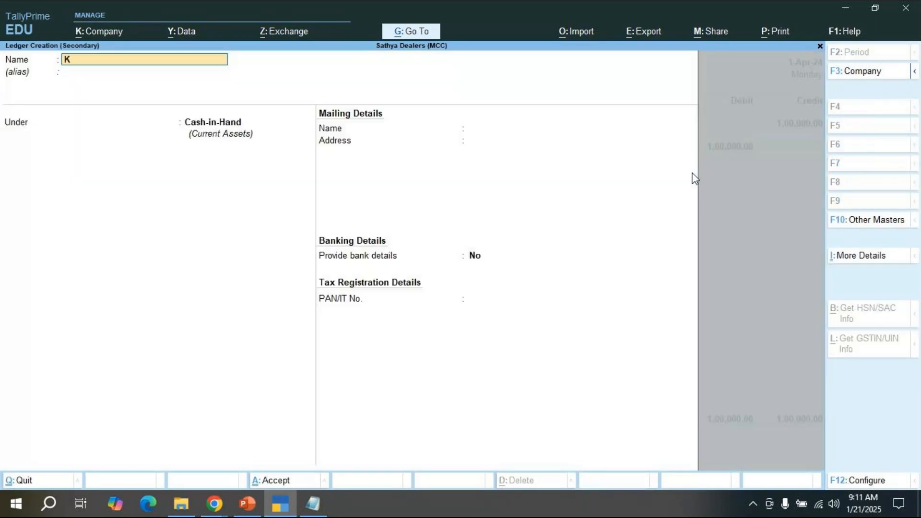
{"action": "type", "text": "otak Bank"}
{"action": "key", "text": "Return"}
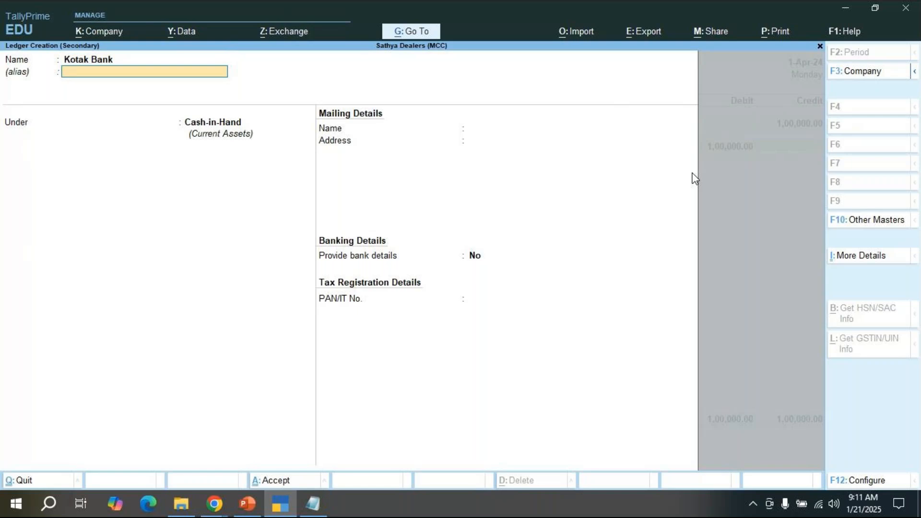
{"action": "key", "text": "Return"}
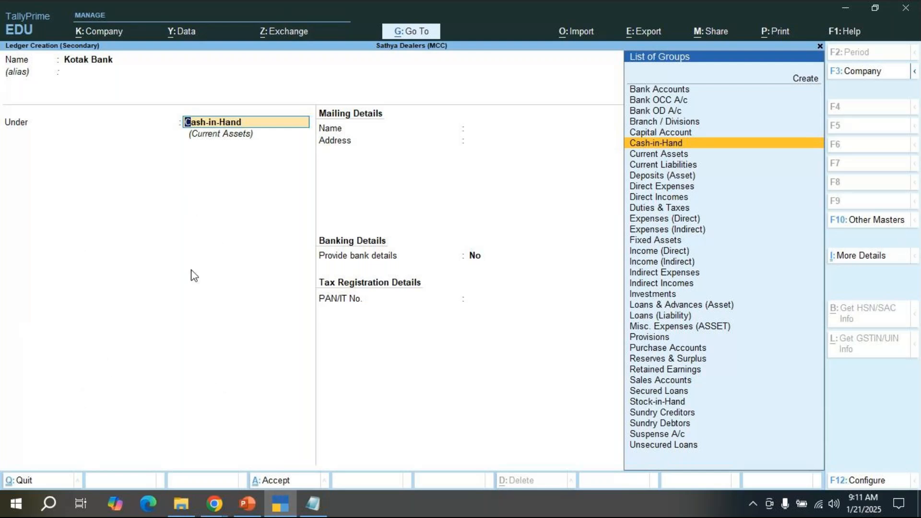
Step: Place the Kotak Bank ledger under the Bank Accounts group
{"action": "key", "text": "Up"}
{"action": "key", "text": "Up"}
{"action": "key", "text": "Up"}
{"action": "key", "text": "Up"}
{"action": "key", "text": "Up"}
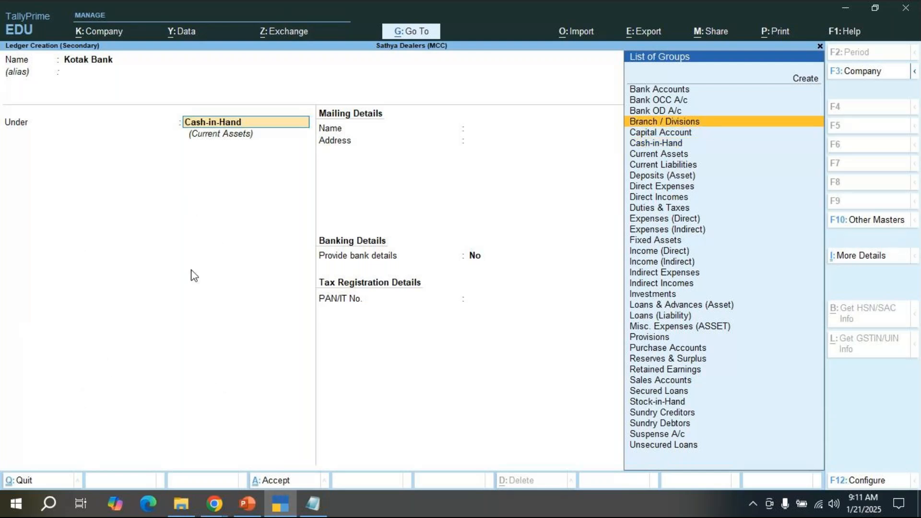
{"action": "key", "text": "Return"}
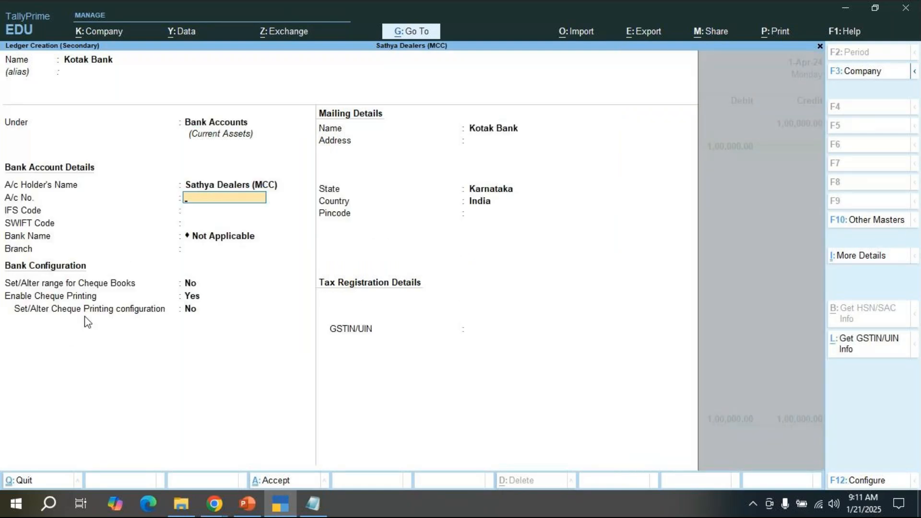
Step: Keep the default bank configuration and mailing details for Kotak Bank, leave its account fields blank, and save the ledger
{"action": "key", "text": "Return"}
{"action": "key", "text": "Return"}
{"action": "key", "text": "Return"}
{"action": "key", "text": "Return"}
{"action": "key", "text": "Return"}
{"action": "key", "text": "Return"}
{"action": "key", "text": "Return"}
{"action": "key", "text": "Return"}
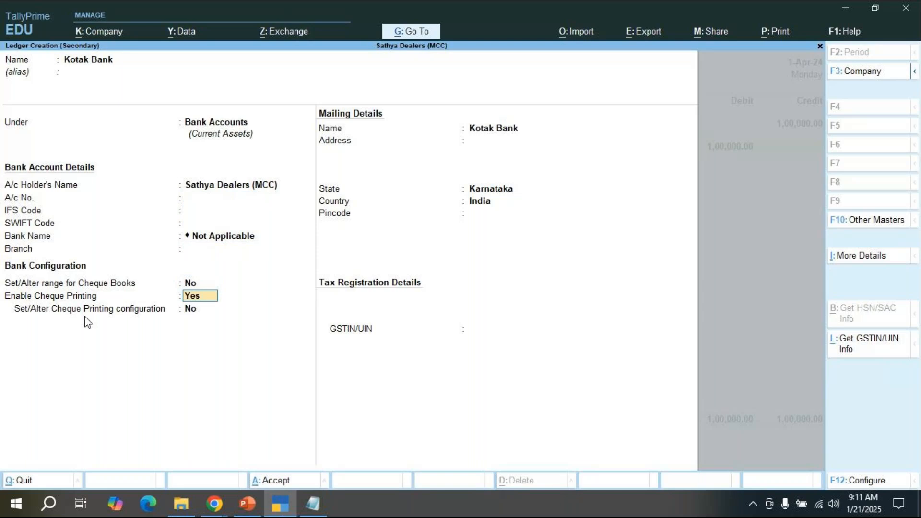
{"action": "key", "text": "Return"}
{"action": "key", "text": "Return"}
{"action": "key", "text": "Return"}
{"action": "key", "text": "Return"}
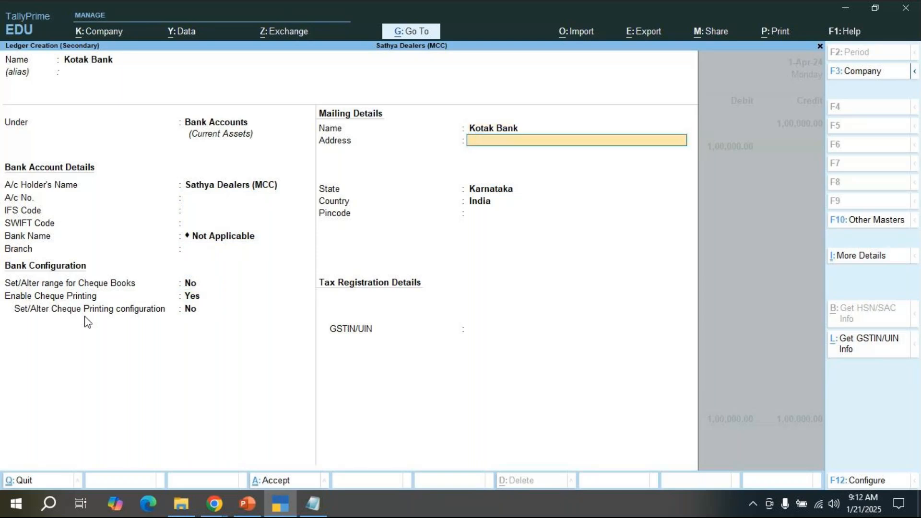
{"action": "key", "text": "Return"}
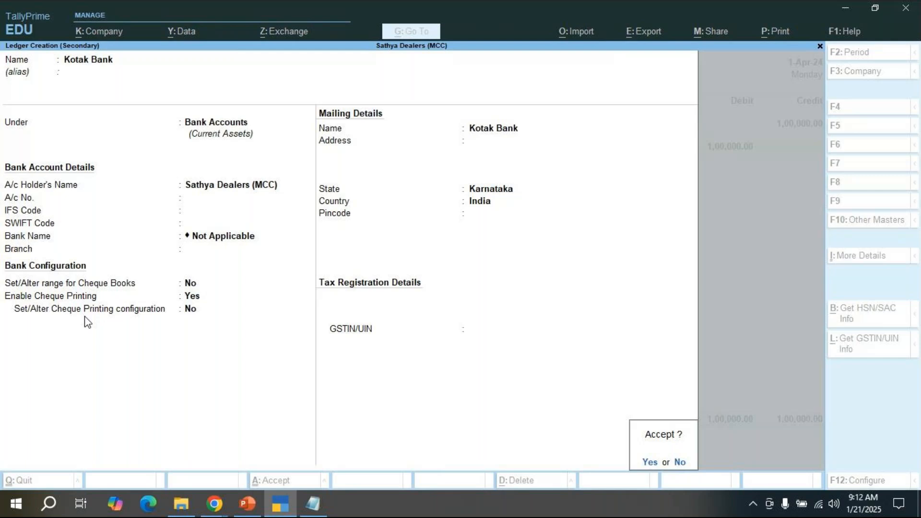
{"action": "key", "text": "Return"}
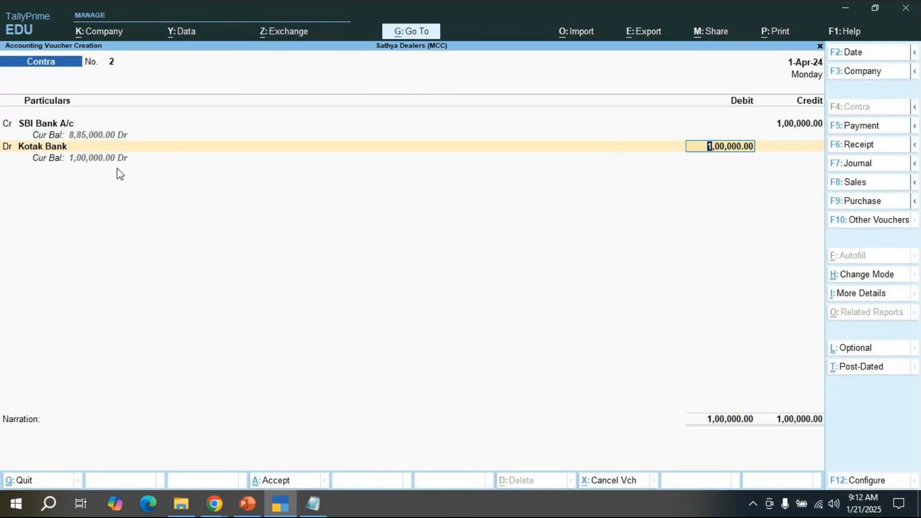
{"action": "key", "text": "BackSpace"}
{"action": "type", "text": ".1000"}
{"action": "key", "text": "BackSpace"}
{"action": "key", "text": "BackSpace"}
{"action": "key", "text": "BackSpace"}
{"action": "key", "text": "BackSpace"}
{"action": "key", "text": "BackSpace"}
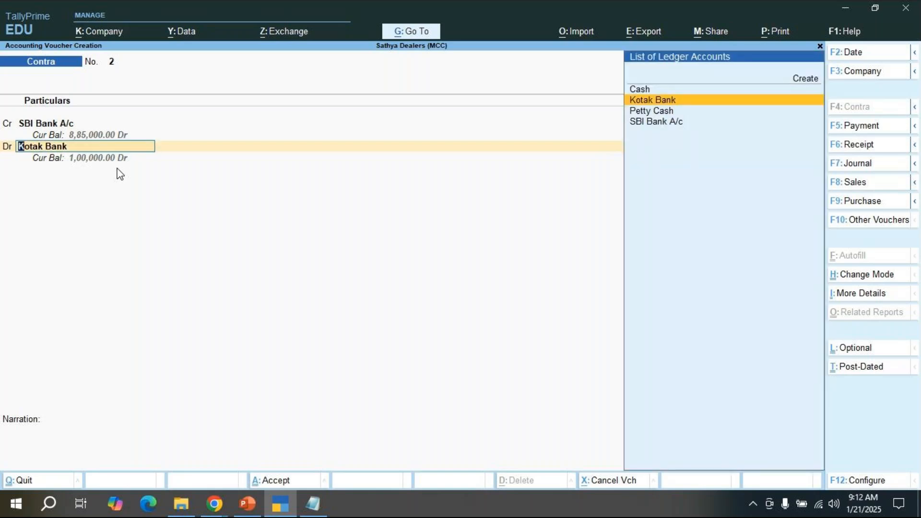
{"action": "key", "text": "BackSpace"}
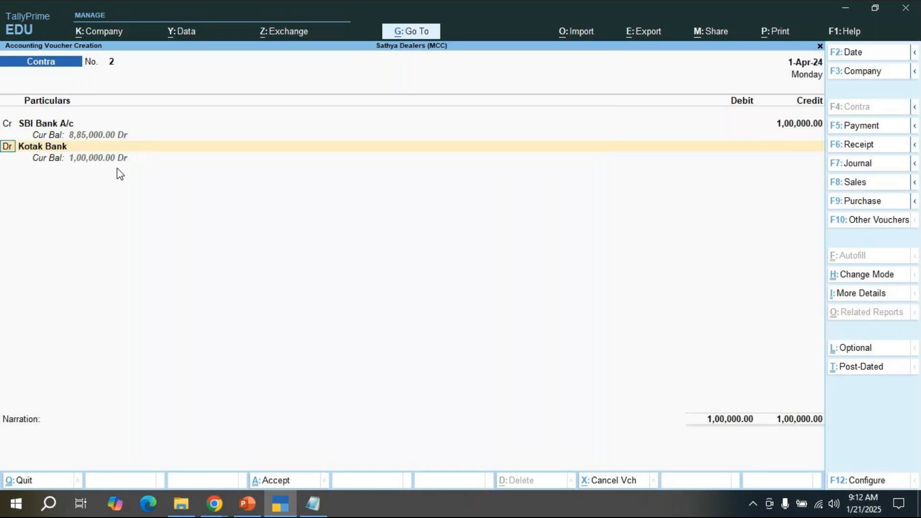
{"action": "key", "text": "BackSpace"}
{"action": "key", "text": "Return"}
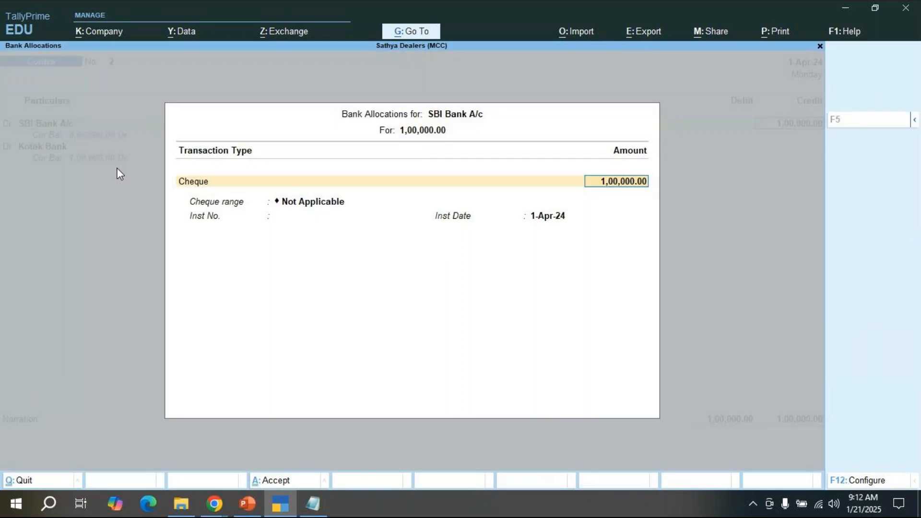
{"action": "key", "text": "Return"}
{"action": "key", "text": "Return"}
{"action": "key", "text": "Return"}
{"action": "key", "text": "Return"}
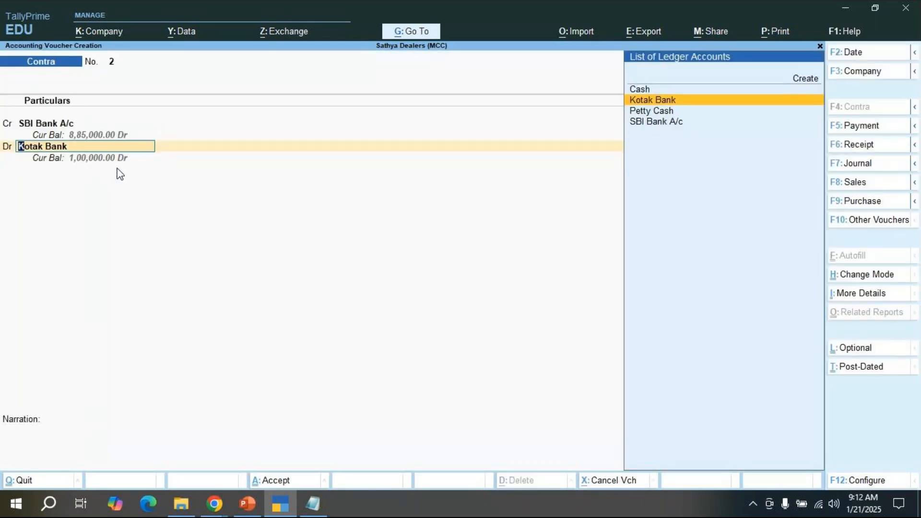
Step: Debit Kotak Bank with 1,00,000 and accept its Cheque/DD allocation dated 1-Apr-24 with the instrument number and bank name blank
{"action": "key", "text": "Return"}
{"action": "key", "text": "Return"}
{"action": "key", "text": "Return"}
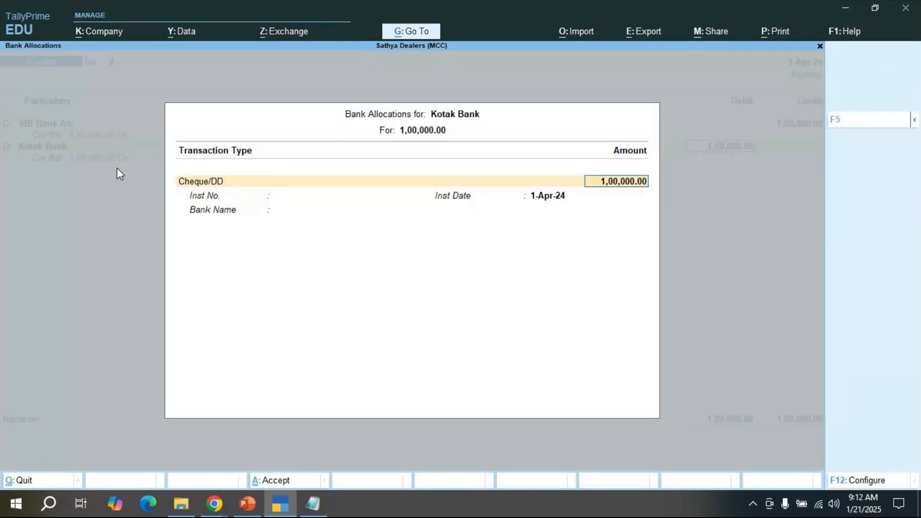
{"action": "key", "text": "Return"}
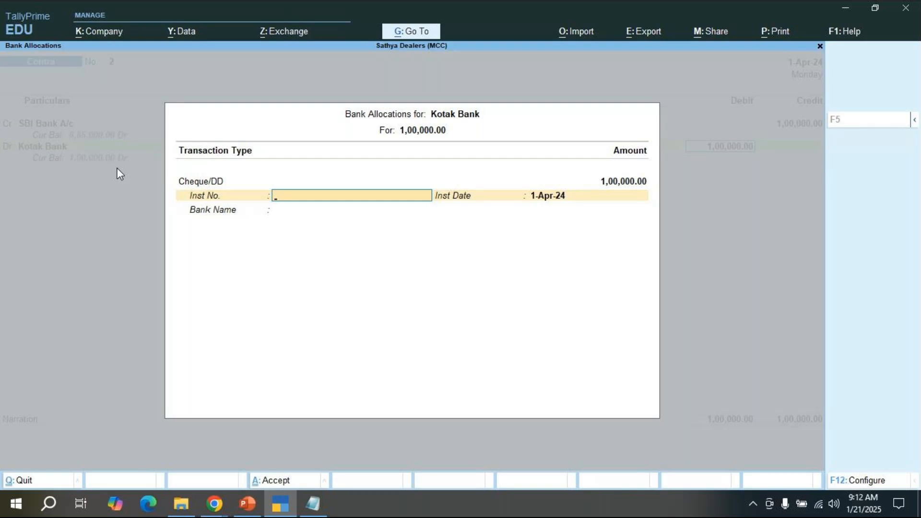
{"action": "key", "text": "Return"}
{"action": "key", "text": "Return"}
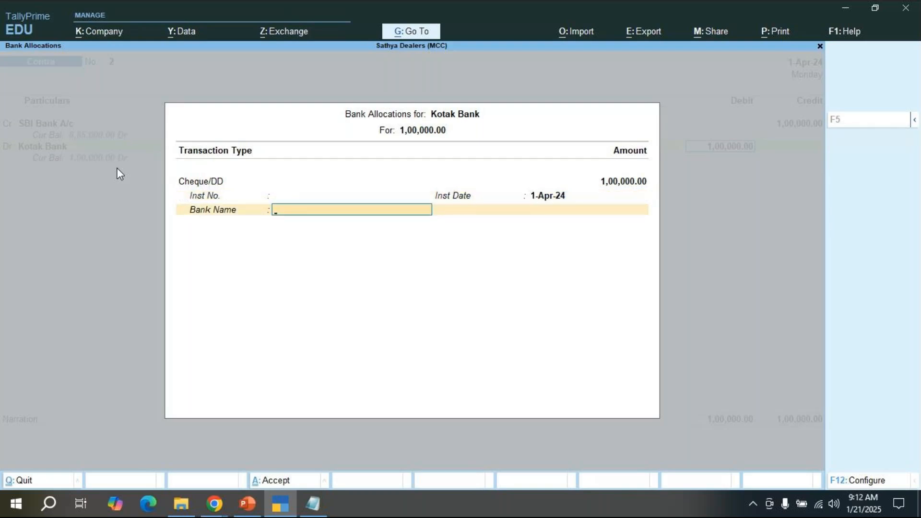
{"action": "key", "text": "Return"}
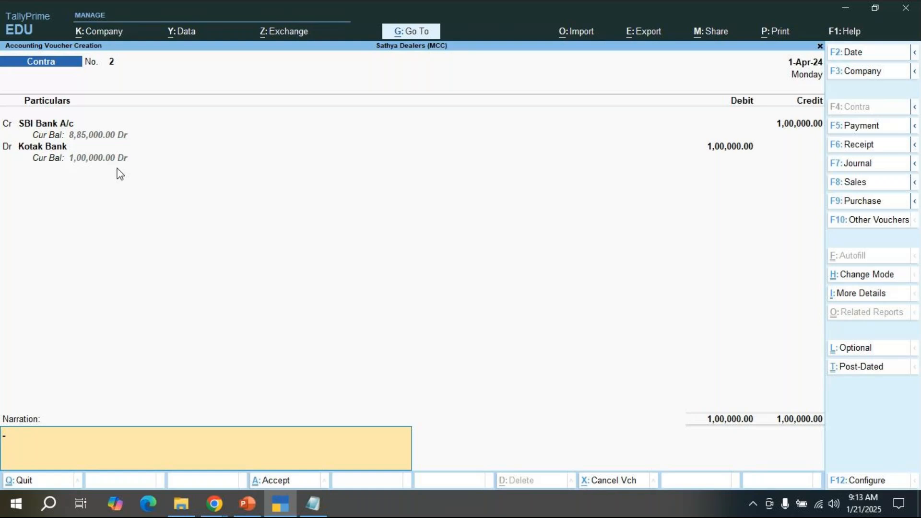
Step: Enter the narration "being fund ttansfer from one bank another" and save contra voucher No. 2
{"action": "type", "text": "being fund ttansfer fron"}
{"action": "key", "text": "BackSpace"}
{"action": "type", "text": "m"}
{"action": "type", "text": "n"}
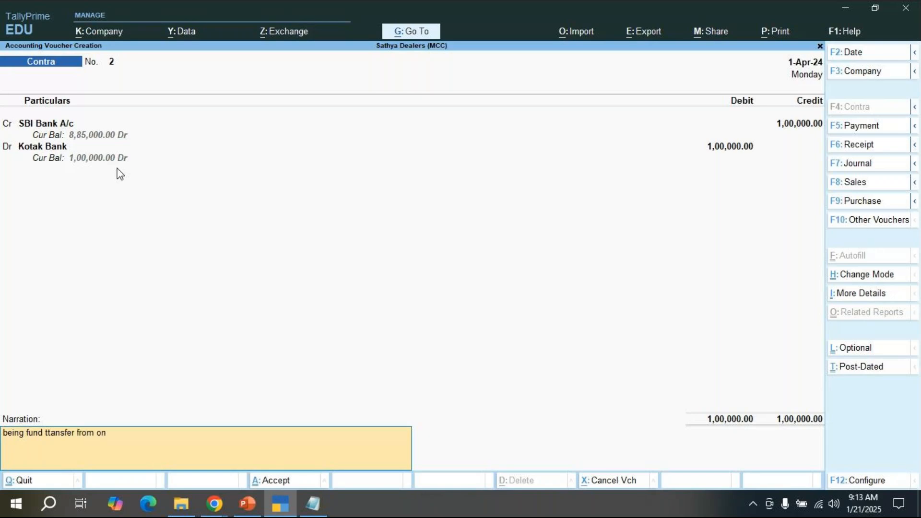
{"action": "type", "text": "e bank anoth"}
{"action": "key", "text": "Return"}
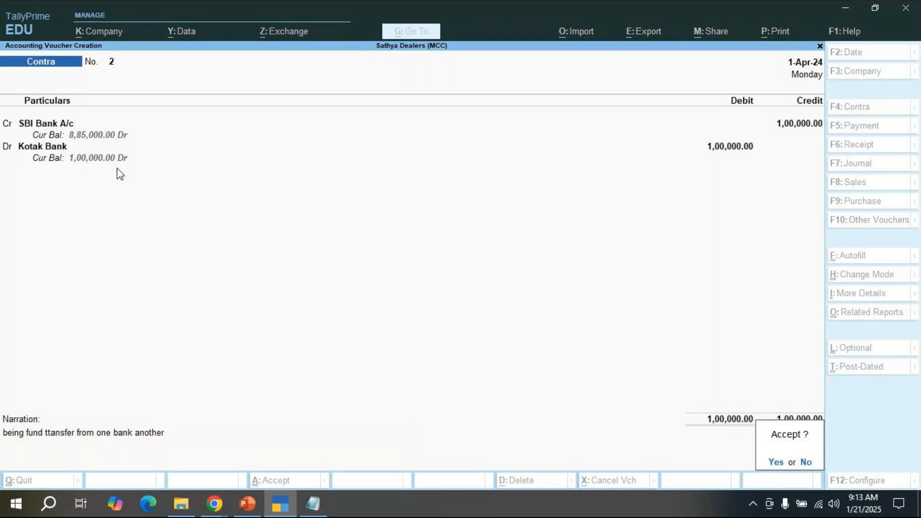
{"action": "key", "text": "Return"}
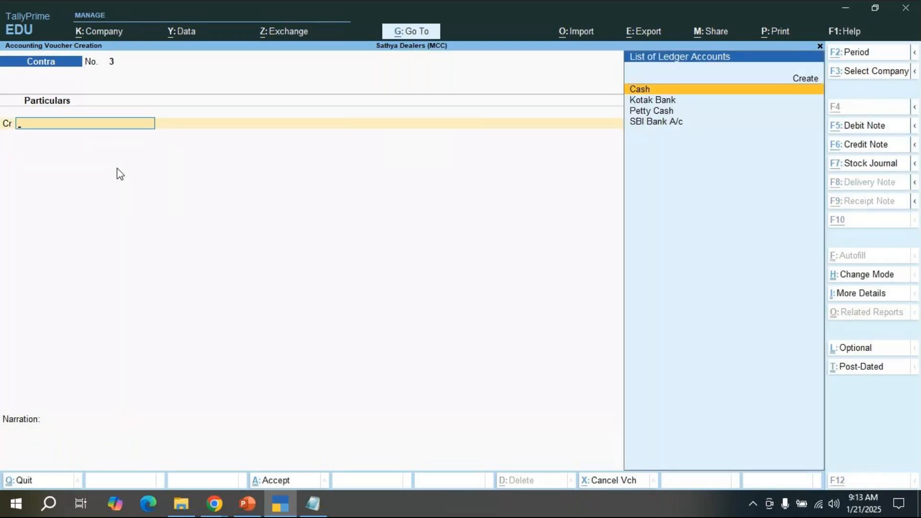
Step: Switch to PowerPoint and clear all text from the debit and credit table on the cash to petty cash transfer slide
{"action": "key", "text": "alt+Tab"}
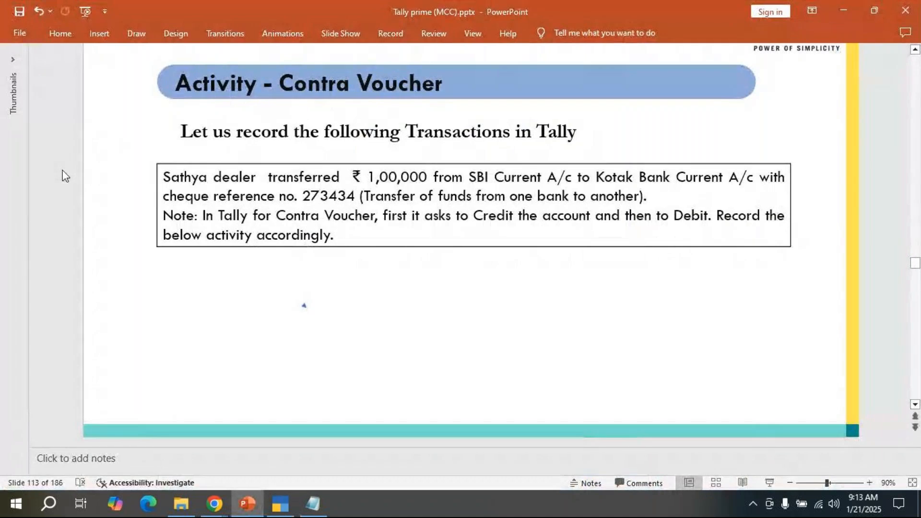
{"action": "scroll", "coordinate": [66, 176], "scroll_direction": "down", "scroll_amount": 1}
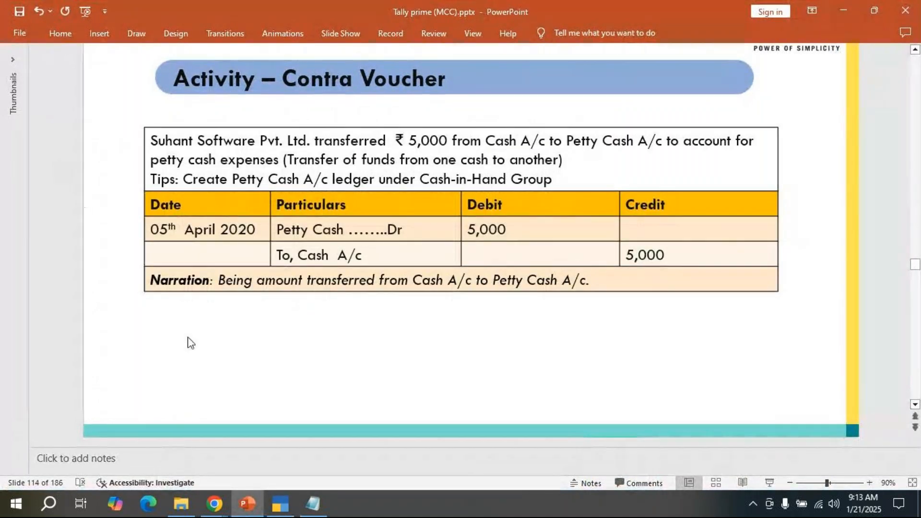
{"action": "left_click_drag", "start_coordinate": [225, 202], "coordinate": [887, 344]}
{"action": "key", "text": "Delete"}
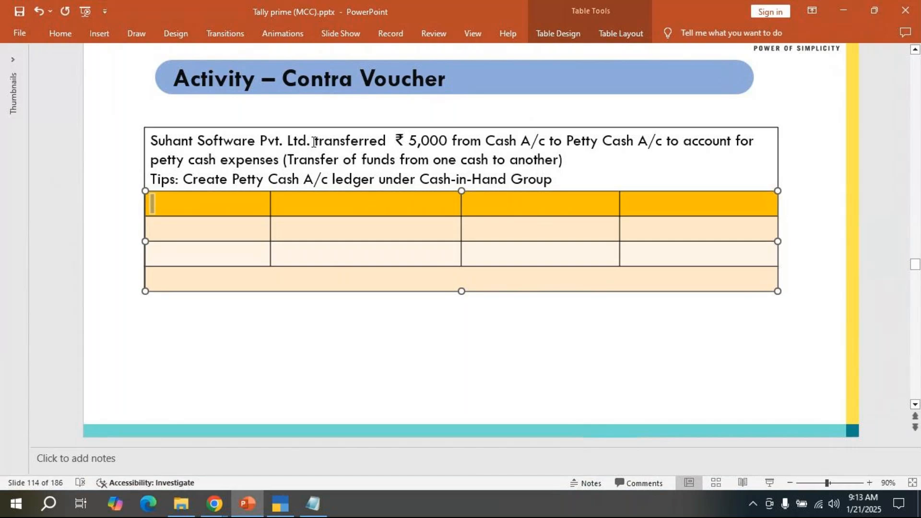
Step: Replace the company name Suhant Software Pvt. Ltd. in the transaction text with "Sathya dealers"
{"action": "left_click_drag", "start_coordinate": [314, 140], "coordinate": [71, 129]}
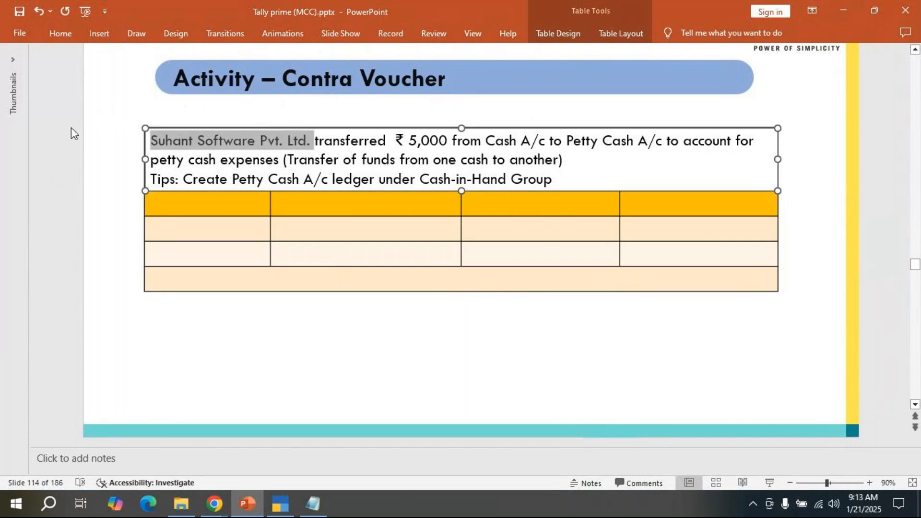
{"action": "type", "text": "Sathya "}
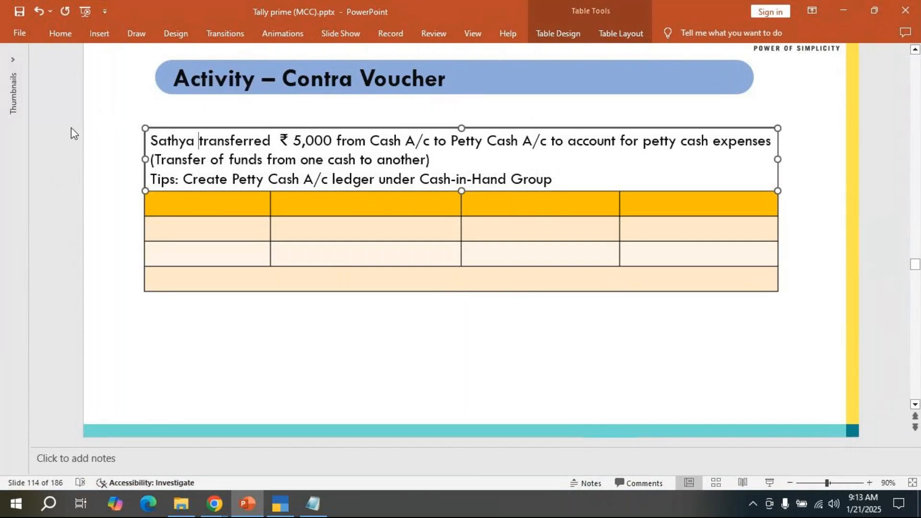
{"action": "type", "text": "deak"}
{"action": "key", "text": "Left"}
{"action": "type", "text": "a"}
{"action": "key", "text": "Delete"}
{"action": "type", "text": "lers"}
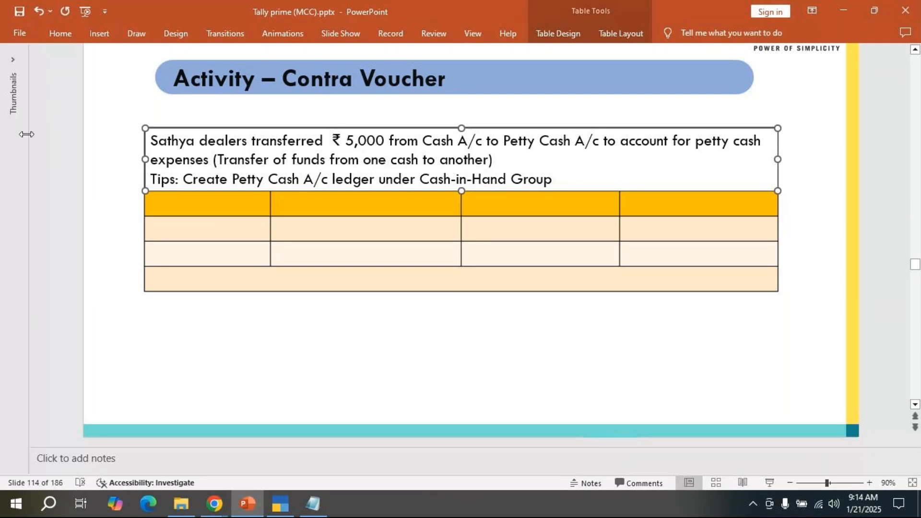
{"action": "left_click", "coordinate": [304, 355]}
{"action": "scroll", "coordinate": [303, 355], "scroll_direction": "down", "scroll_amount": 1}
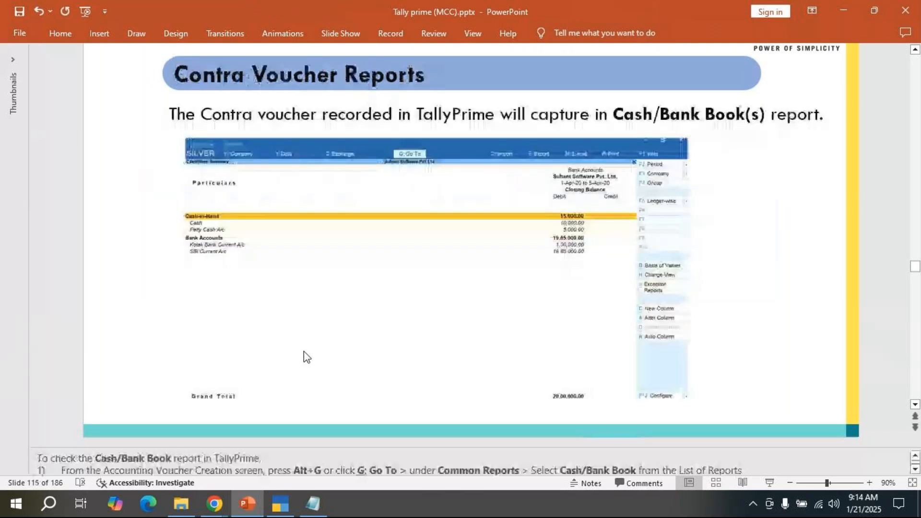
{"action": "scroll", "coordinate": [307, 357], "scroll_direction": "up", "scroll_amount": 1}
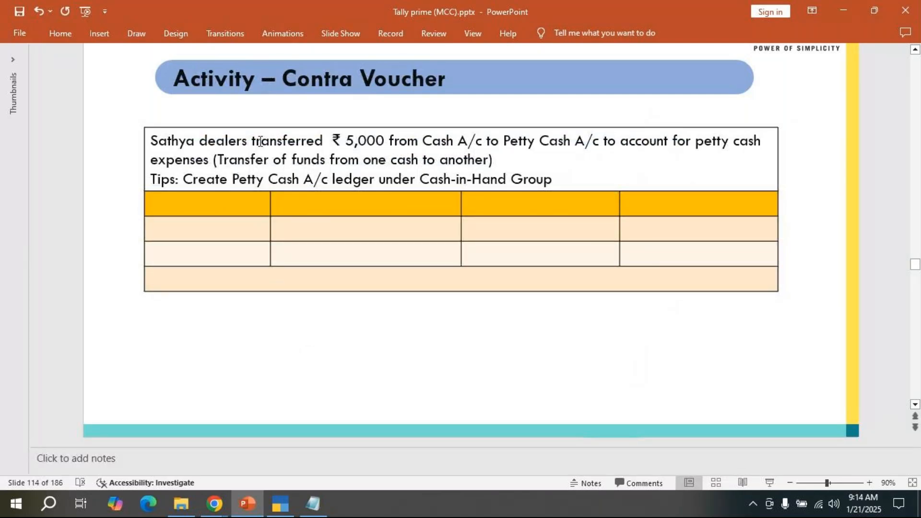
{"action": "left_click", "coordinate": [149, 139]}
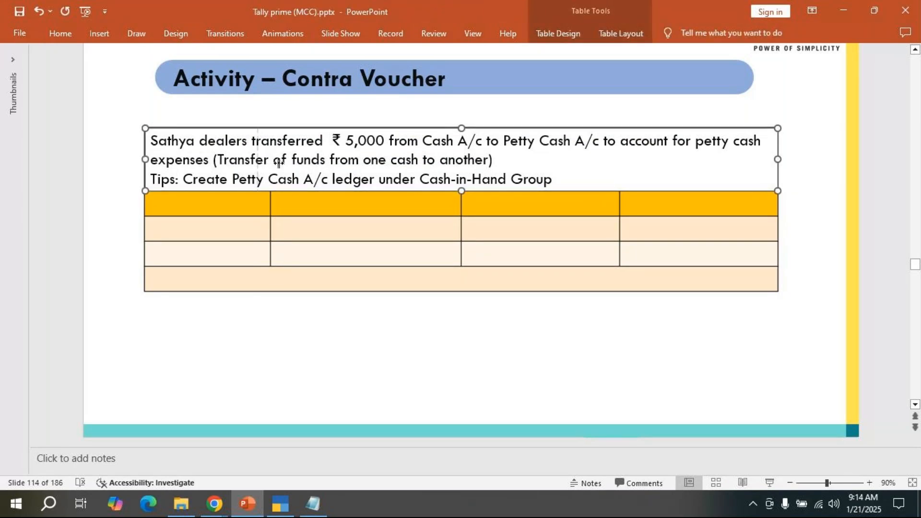
{"action": "left_click", "coordinate": [145, 164]}
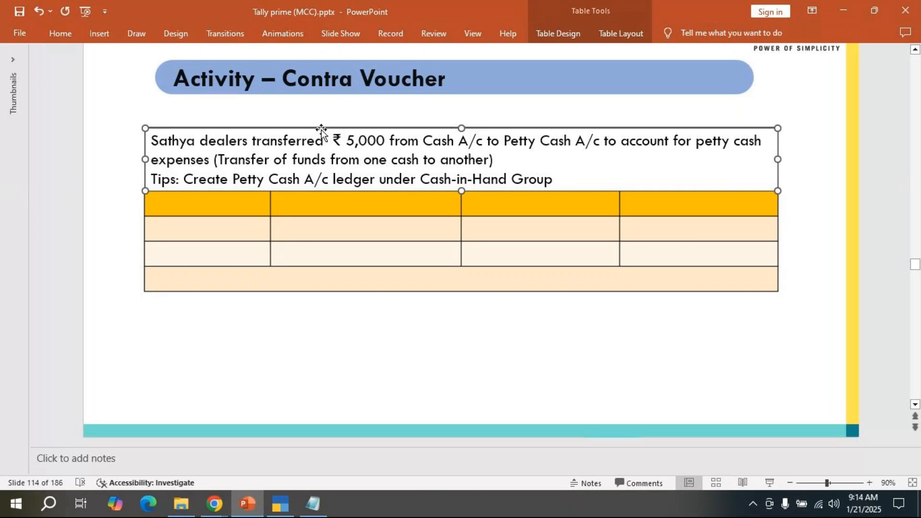
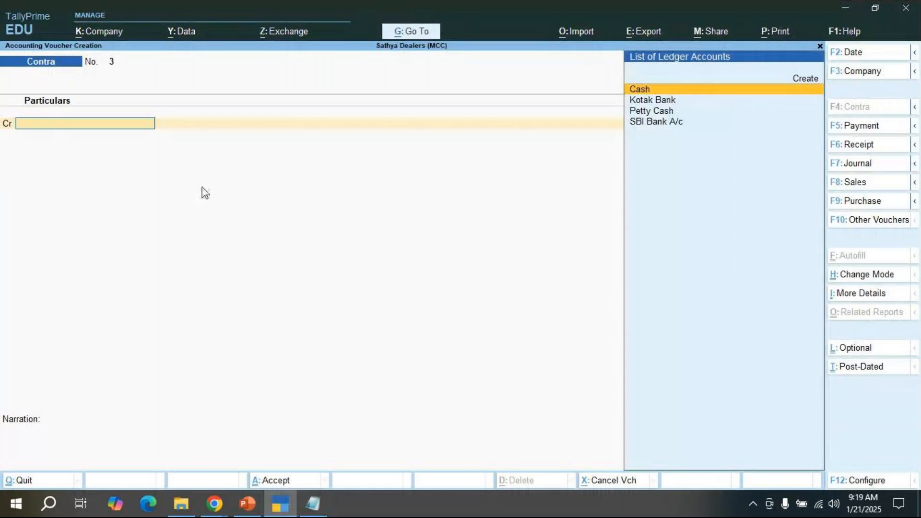
Step: Set the date of contra voucher No. 3 to 1-5 (1-May-24)
{"action": "key", "text": "F2"}
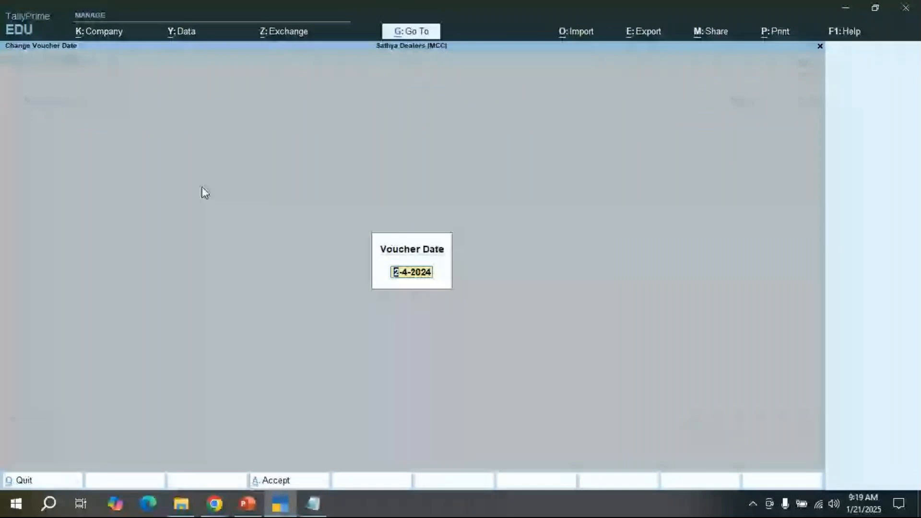
{"action": "key", "text": "BackSpace"}
{"action": "type", "text": "1-5"}
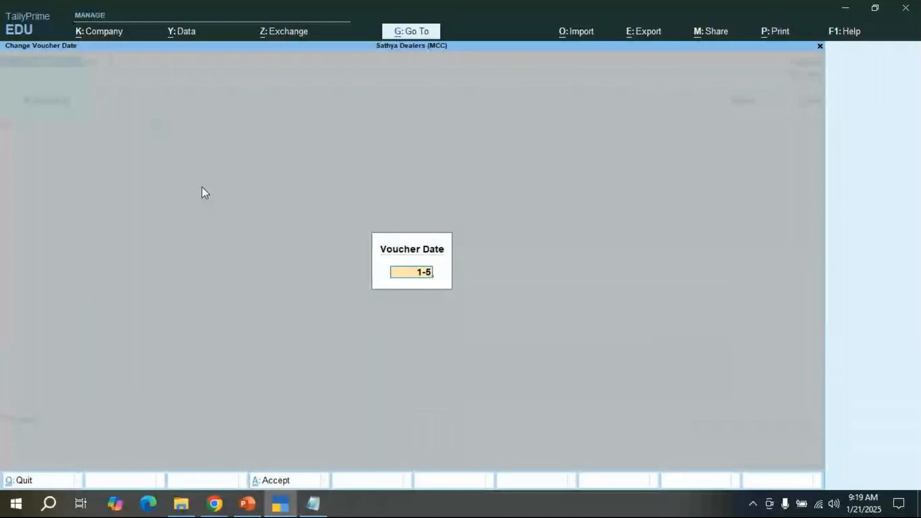
{"action": "key", "text": "Return"}
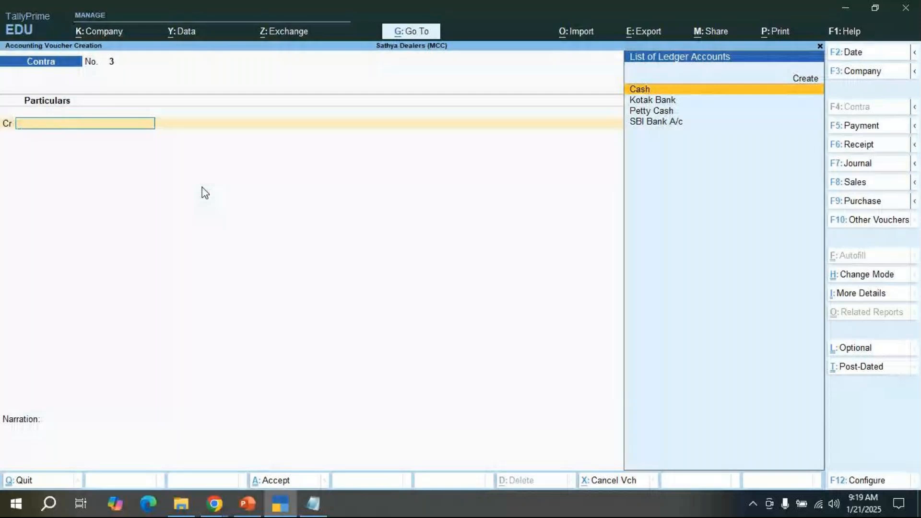
Step: Credit SBI Bank A/c with 1,00,000 in contra voucher No. 3
{"action": "key", "text": "Down"}
{"action": "key", "text": "Down"}
{"action": "key", "text": "Down"}
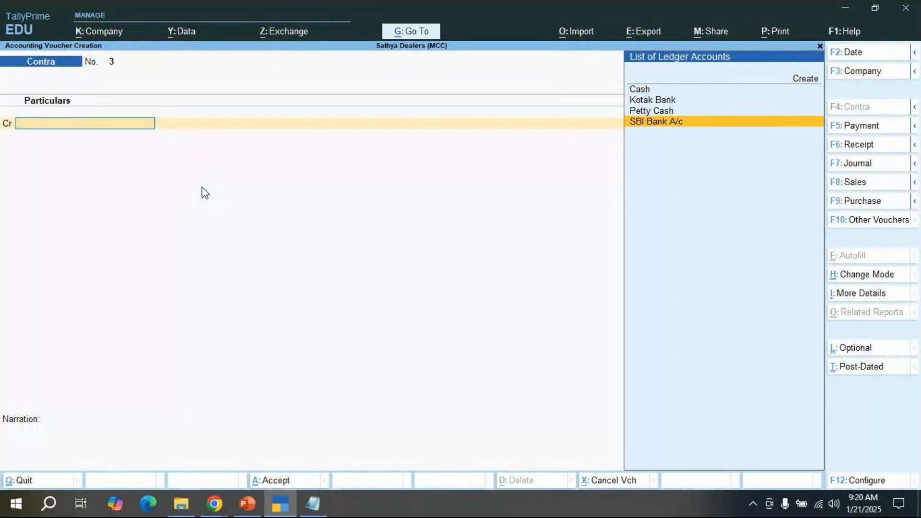
{"action": "key", "text": "Return"}
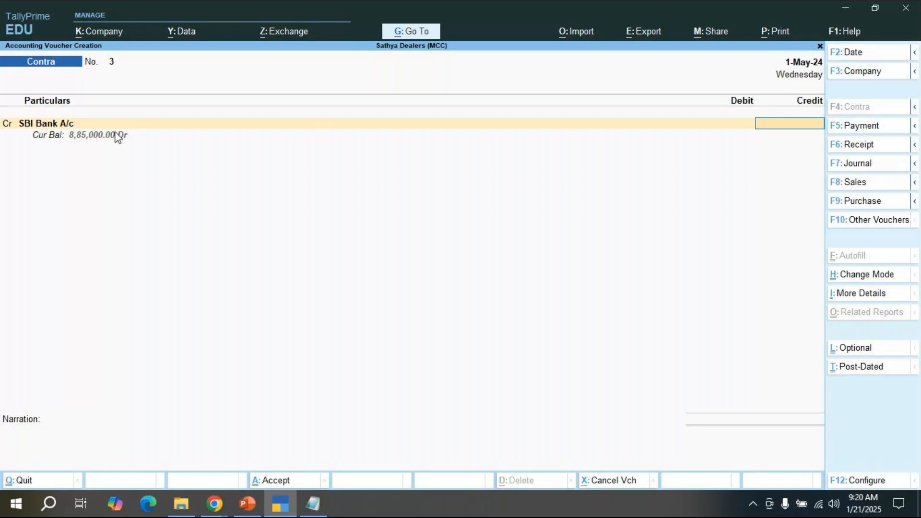
{"action": "type", "text": "100000"}
{"action": "key", "text": "Return"}
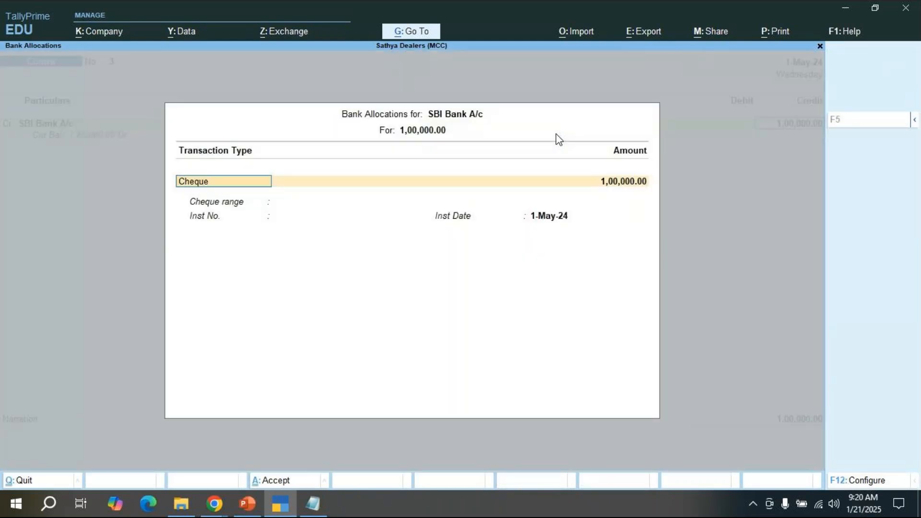
Step: Accept SBI's Cheque allocation dated 1-May-24 with cheque range Not Applicable and instrument number blank, and debit Cash with 1,00,000
{"action": "key", "text": "Return"}
{"action": "key", "text": "Return"}
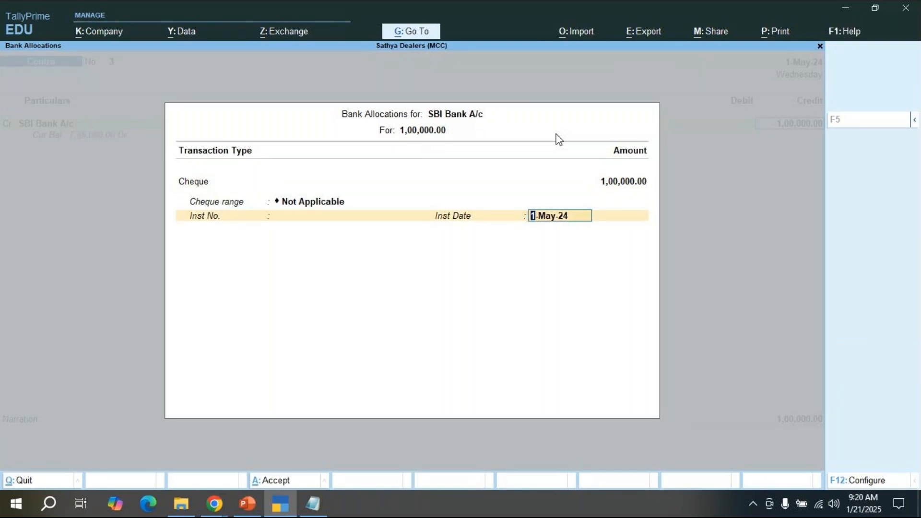
{"action": "key", "text": "Return"}
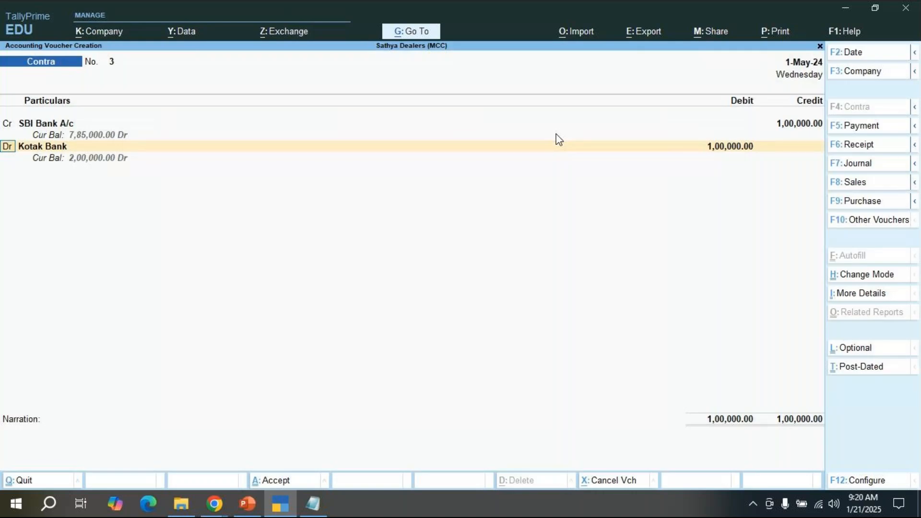
{"action": "key", "text": "Return"}
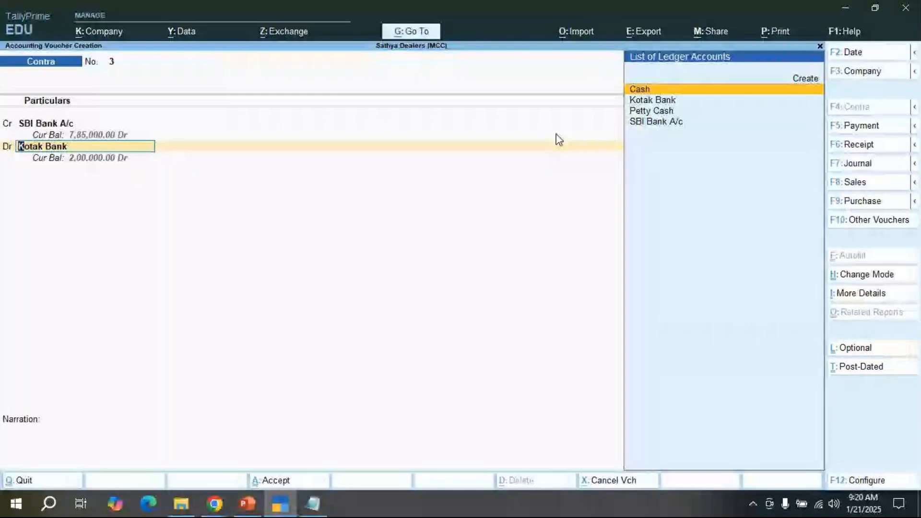
{"action": "key", "text": "Return"}
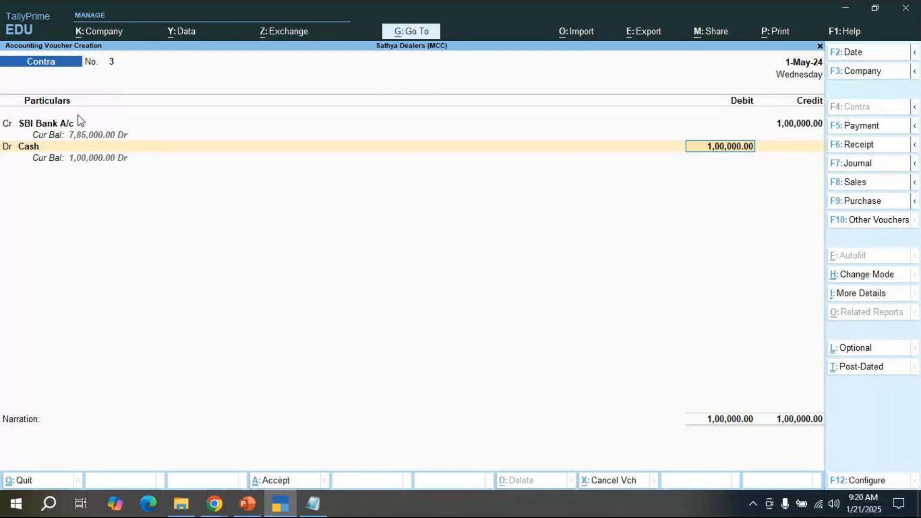
Step: Check the 1st May cash withdrawal transaction in PowerPoint and the GoTo Meeting participants, and return to the contra voucher in TallyPrime
{"action": "left_click", "coordinate": [247, 506]}
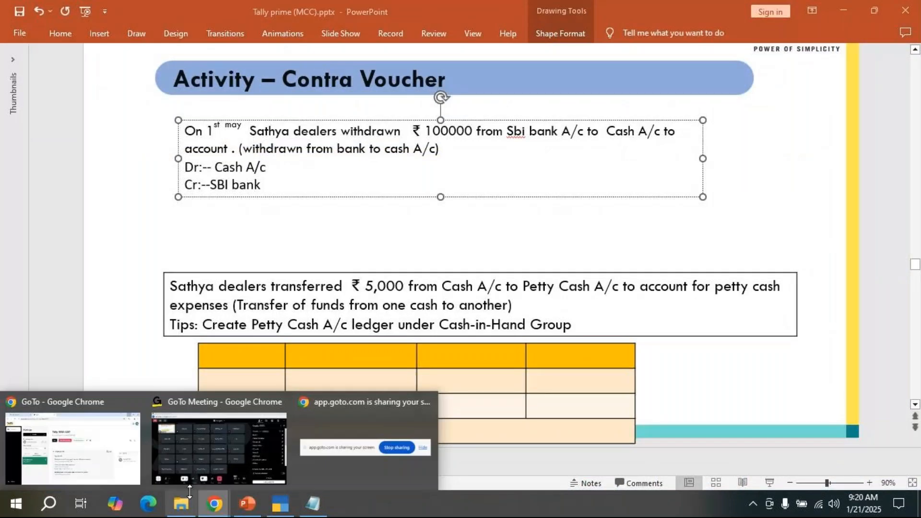
{"action": "left_click", "coordinate": [219, 453]}
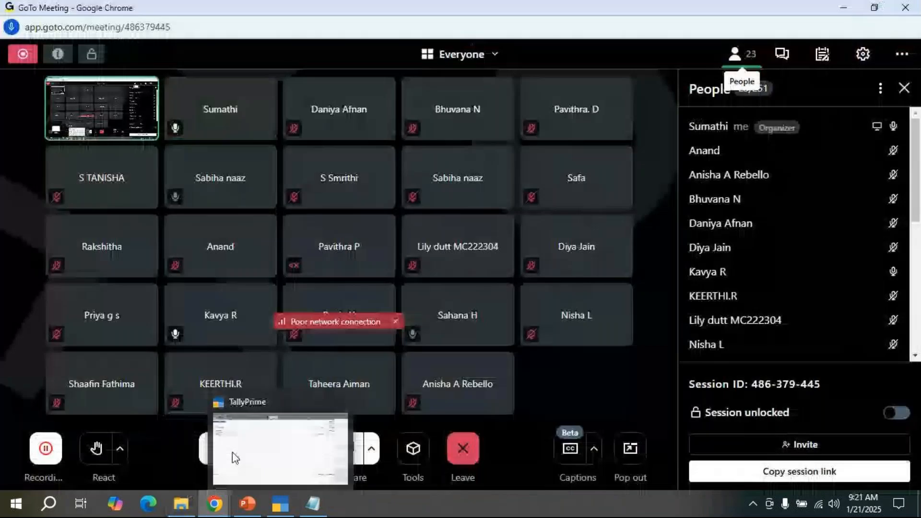
{"action": "left_click", "coordinate": [853, 13]}
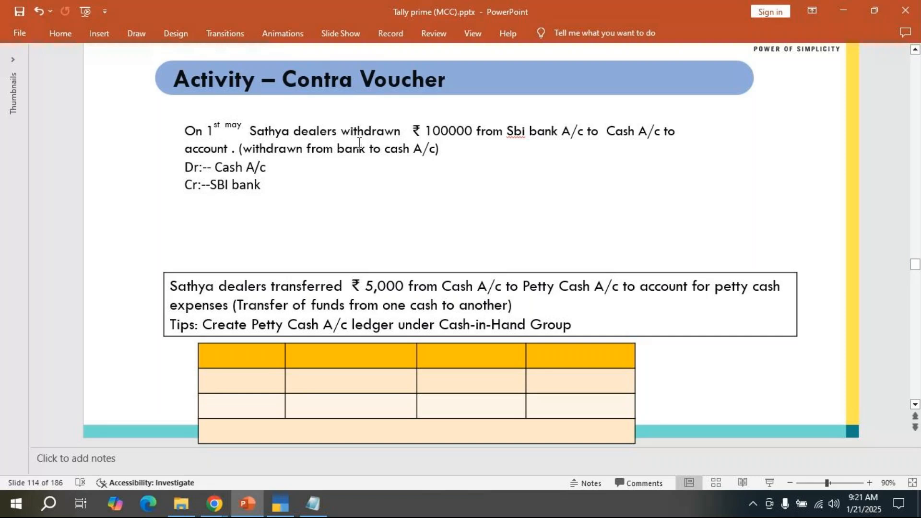
{"action": "key", "text": "alt+Tab"}
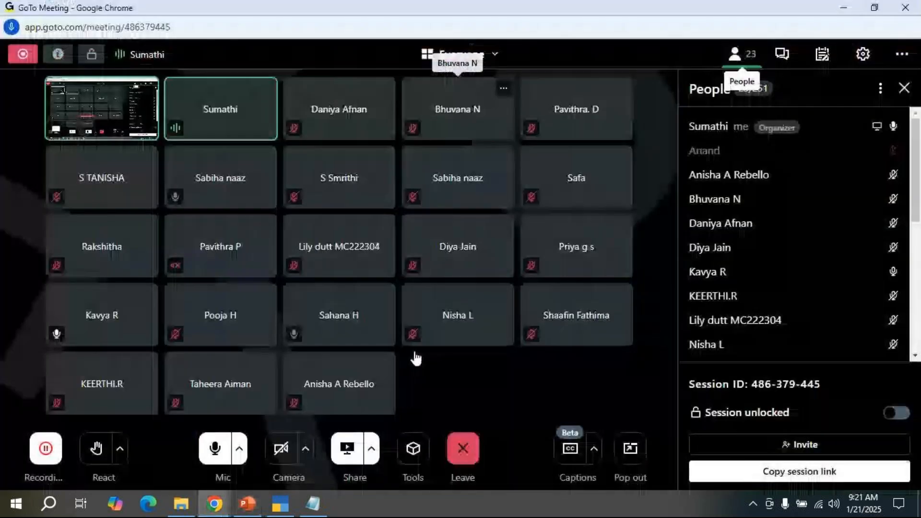
{"action": "key", "text": "alt+Tab"}
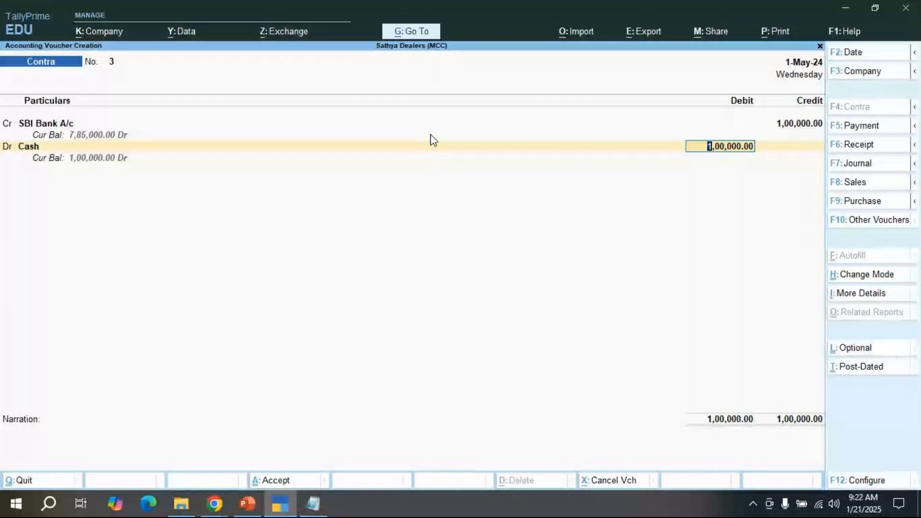
Step: Enter the narration "being cash withdrawn from SBI" and save contra voucher No. 3
{"action": "key", "text": "Return"}
{"action": "type", "text": "being"}
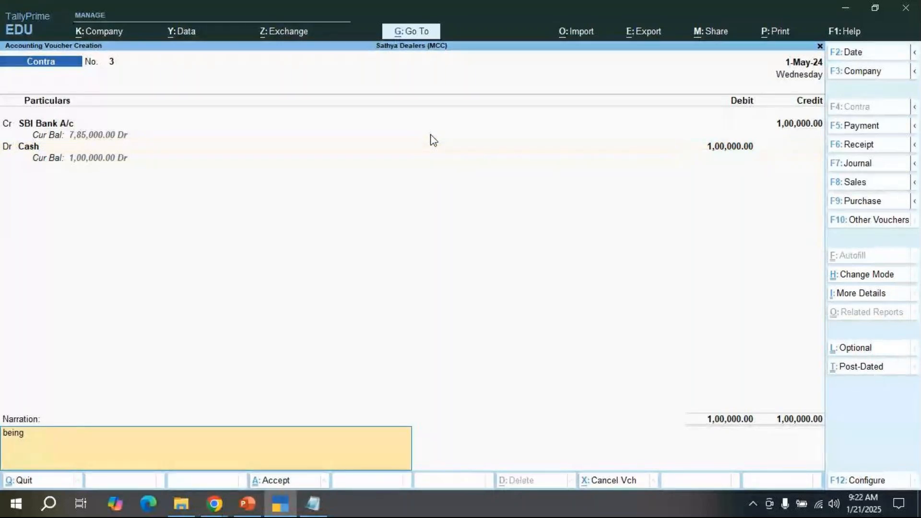
{"action": "type", "text": " cash withdrawn from"}
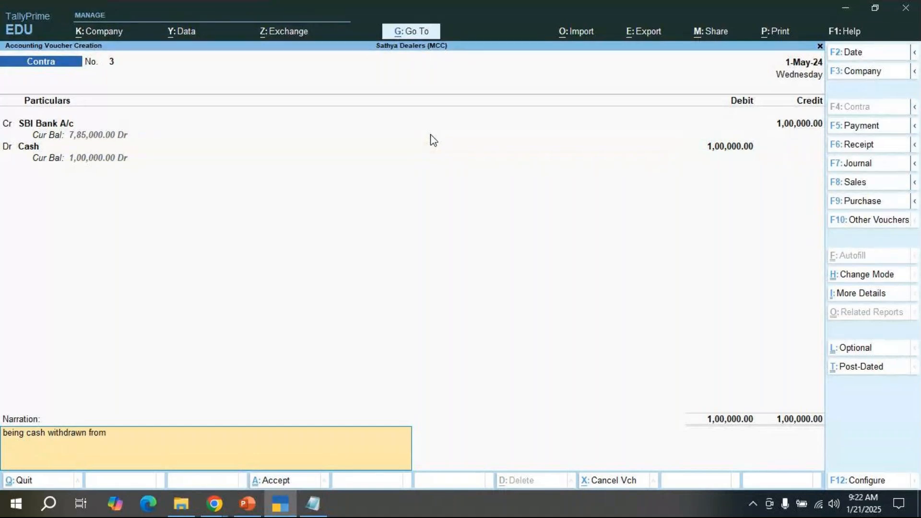
{"action": "type", "text": " SBI"}
{"action": "key", "text": "Return"}
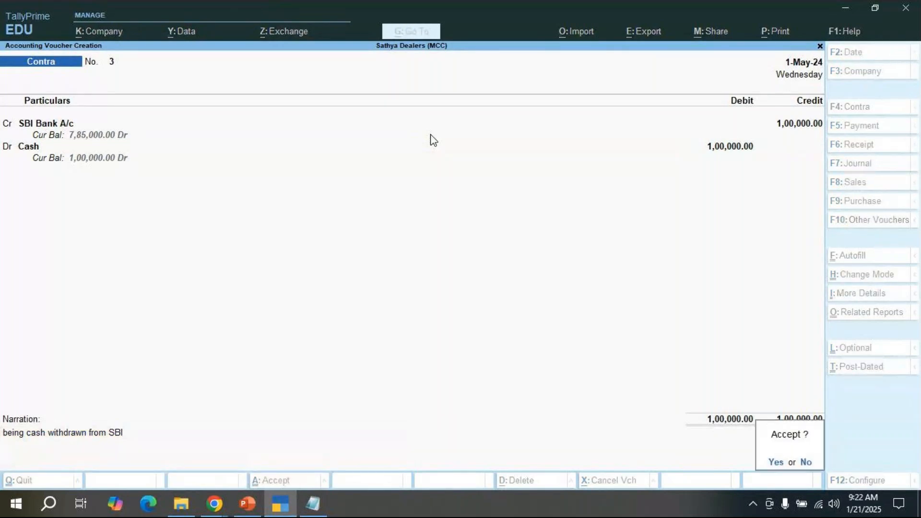
{"action": "key", "text": "y"}
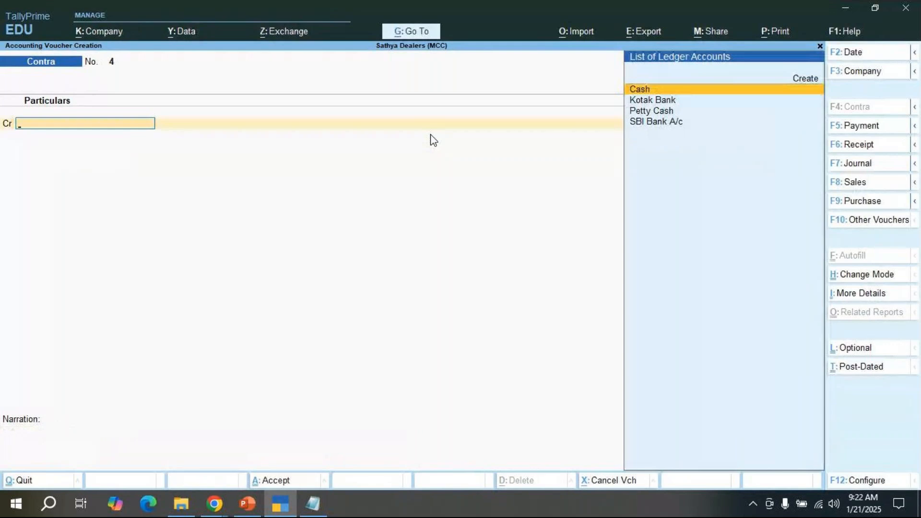
Step: Switch to PowerPoint and move the ₹ 5,000 petty cash transaction text box up, closer to the SBI withdrawal text
{"action": "key", "text": "alt+Tab"}
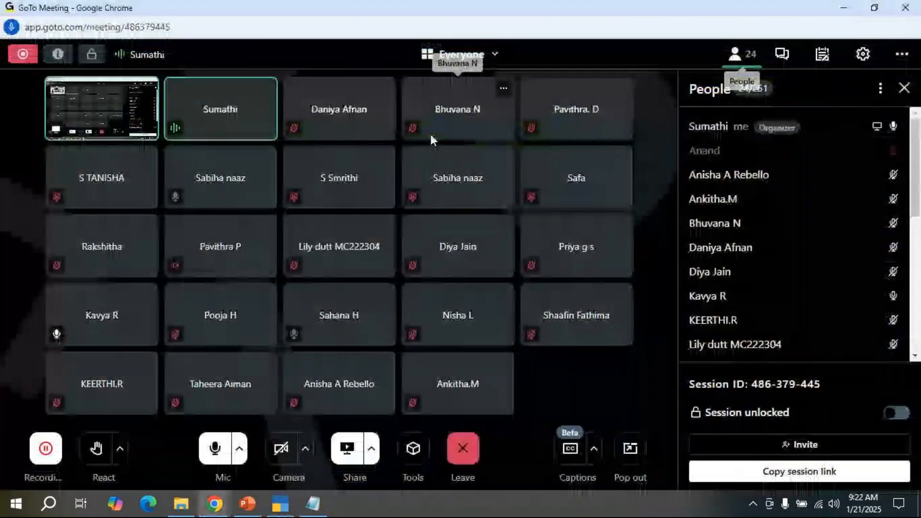
{"action": "key", "text": "alt+Tab"}
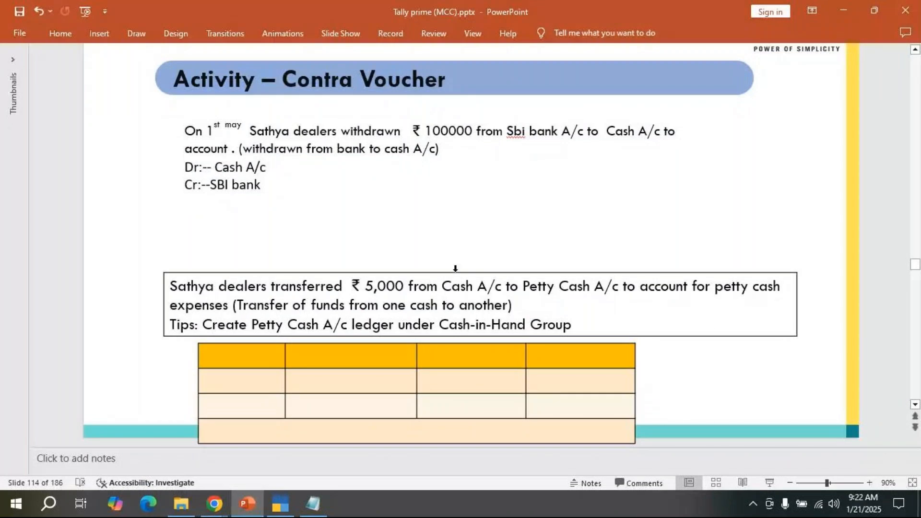
{"action": "left_click", "coordinate": [451, 285]}
{"action": "left_click_drag", "start_coordinate": [502, 273], "coordinate": [503, 223]}
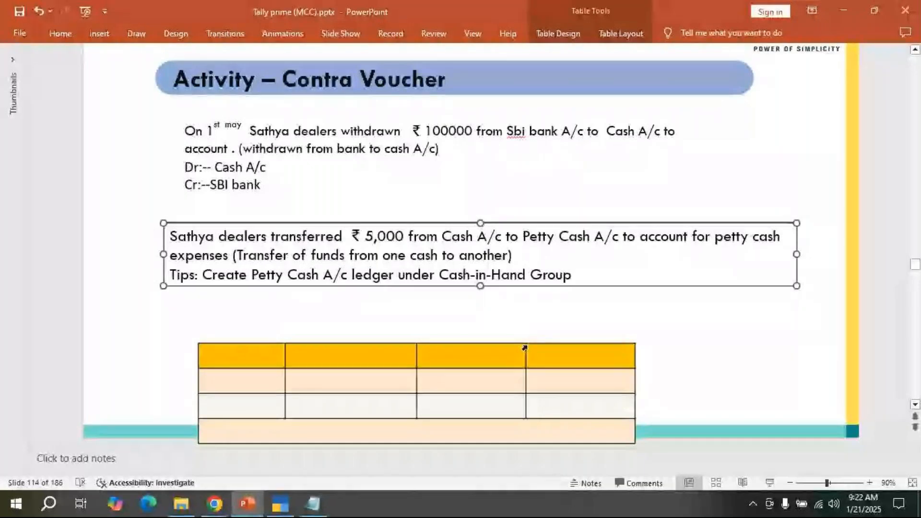
{"action": "key", "text": "ctrl+z"}
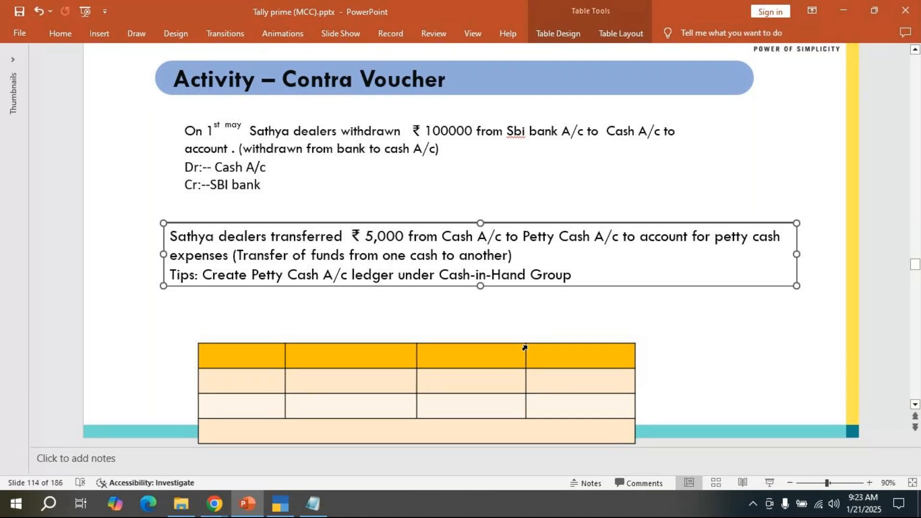
Step: Switch to TallyPrime and credit Cash with 5,000 in contra voucher No. 4
{"action": "key", "text": "alt+Tab"}
{"action": "key", "text": "alt+Tab"}
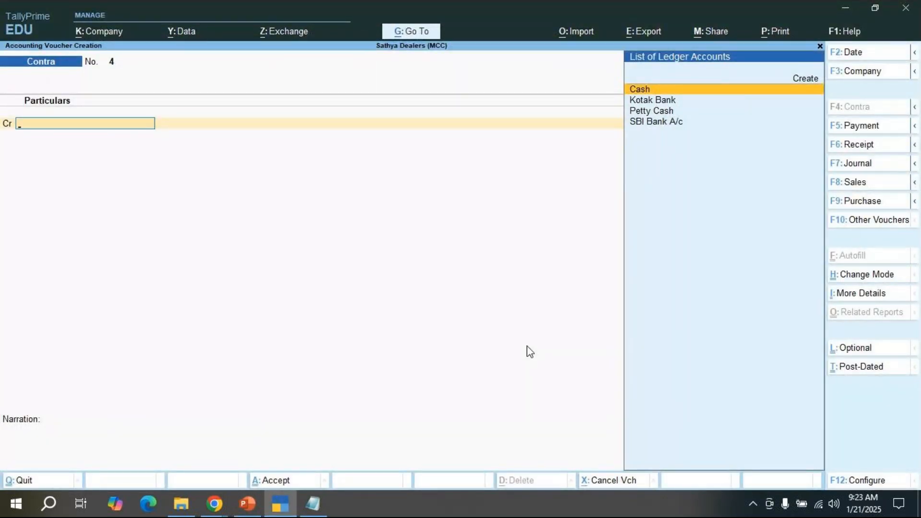
{"action": "key", "text": "Return"}
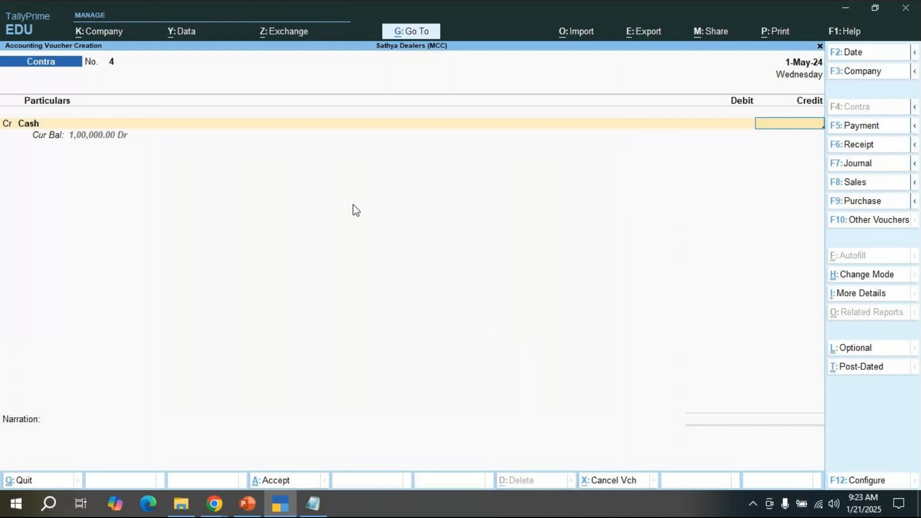
{"action": "type", "text": "5000"}
{"action": "key", "text": "Return"}
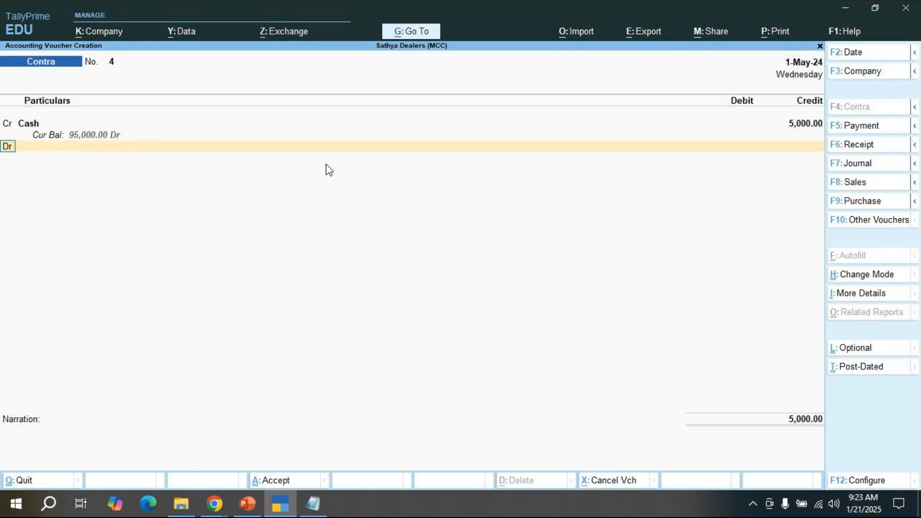
Step: Select Petty Cash as the debit ledger for the 5,000 transfer
{"action": "key", "text": "Return"}
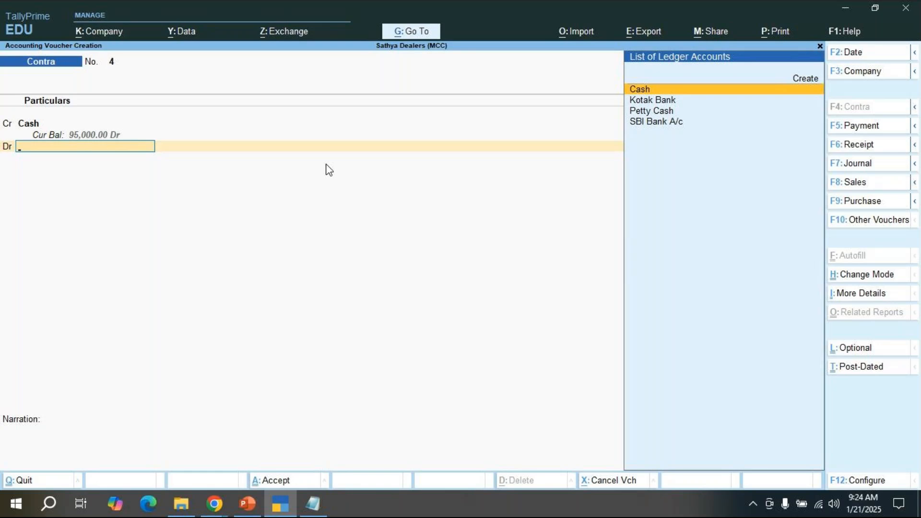
{"action": "key", "text": "Down"}
{"action": "key", "text": "Down"}
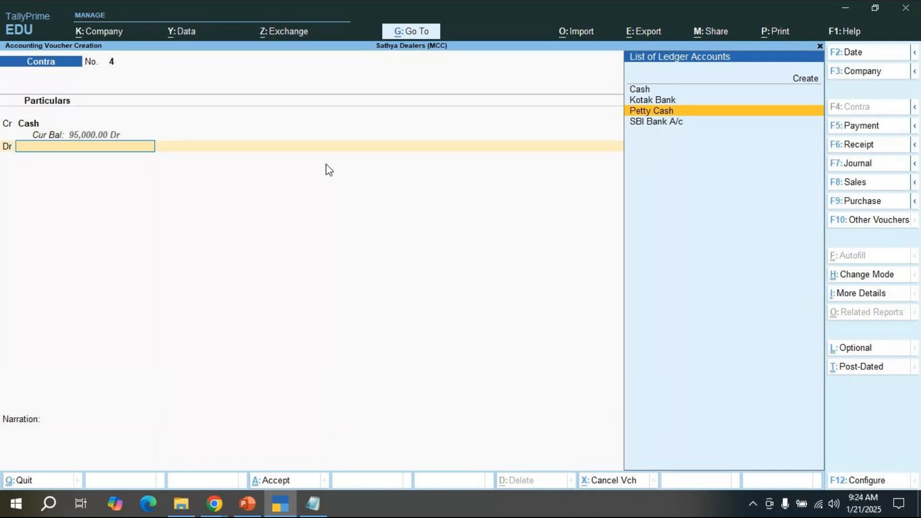
{"action": "key", "text": "Return"}
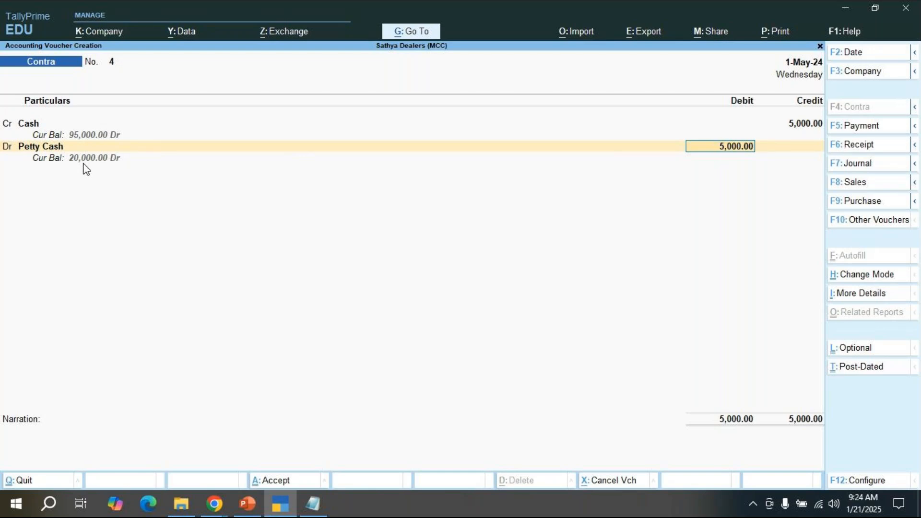
Step: Change the date of contra voucher No. 4 to 2-5 (2-May-24)
{"action": "key", "text": "F2"}
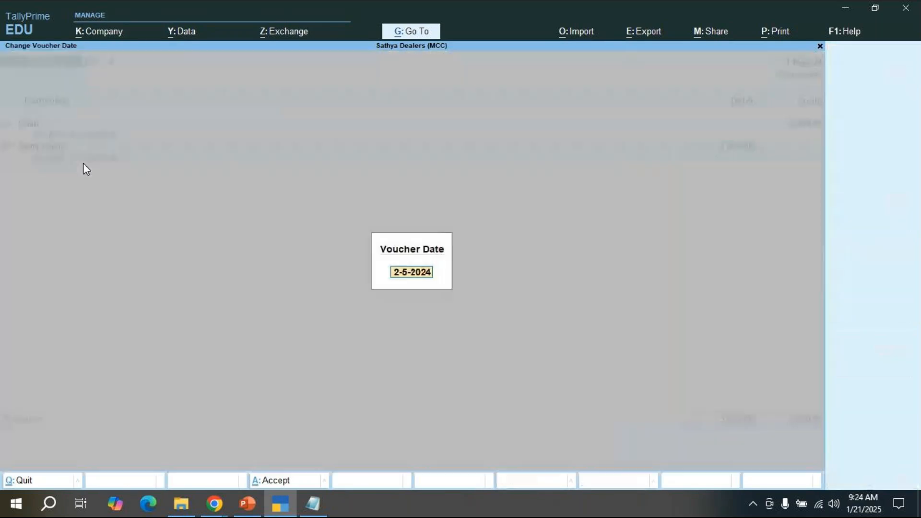
{"action": "key", "text": "BackSpace"}
{"action": "type", "text": "2-5"}
{"action": "key", "text": "Return"}
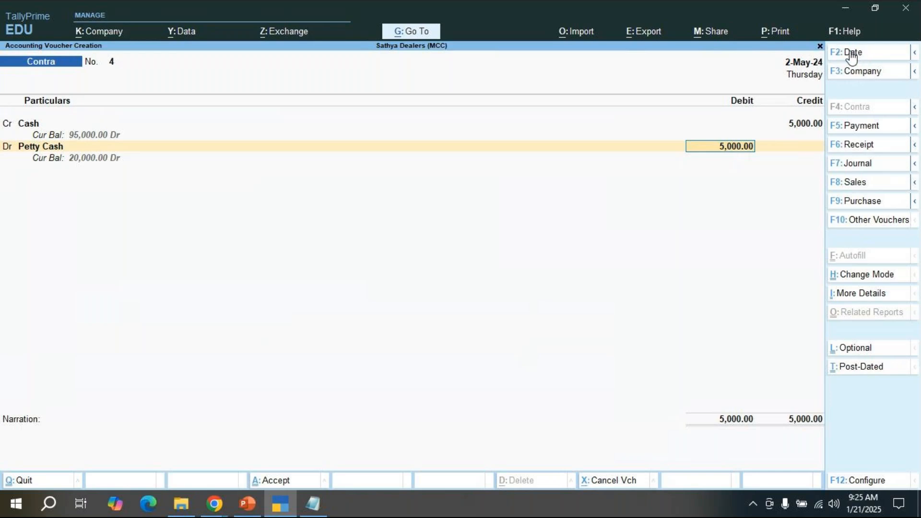
Step: Accept the Petty Cash debit of 5,000, enter the narration "being cash transfered to petty cash" and save contra voucher No. 4
{"action": "key", "text": "Return"}
{"action": "type", "text": "be"}
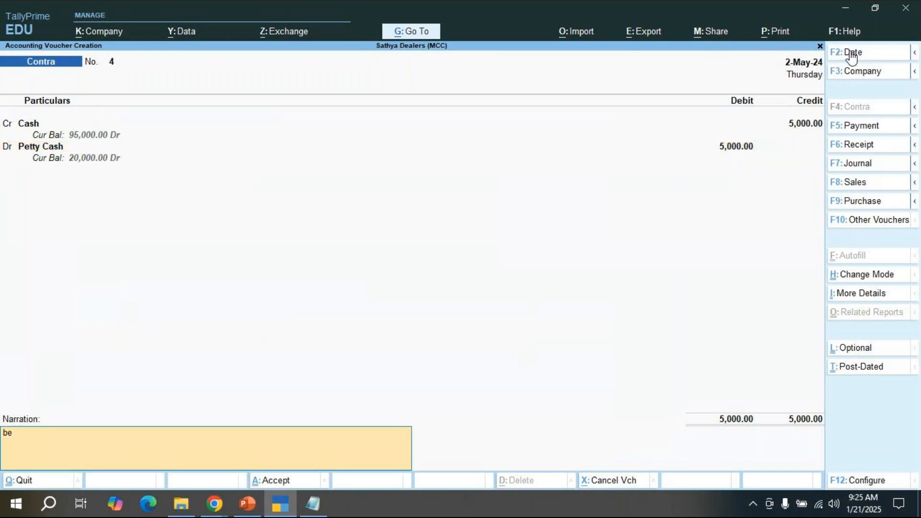
{"action": "type", "text": "ing cash transfered to petty cash"}
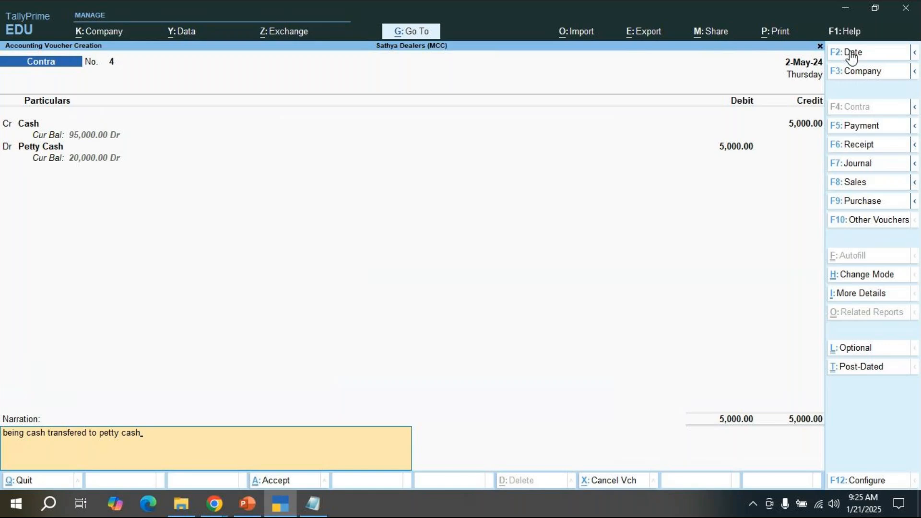
{"action": "key", "text": "Return"}
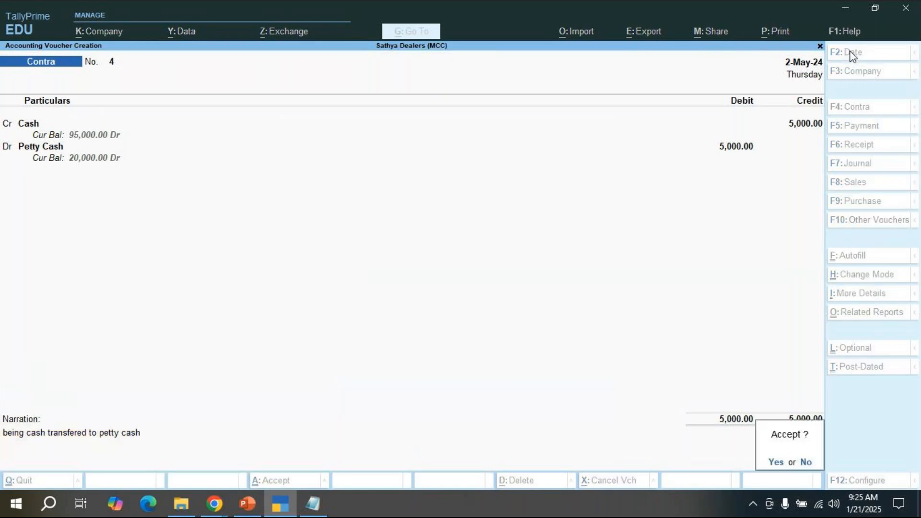
{"action": "key", "text": "y"}
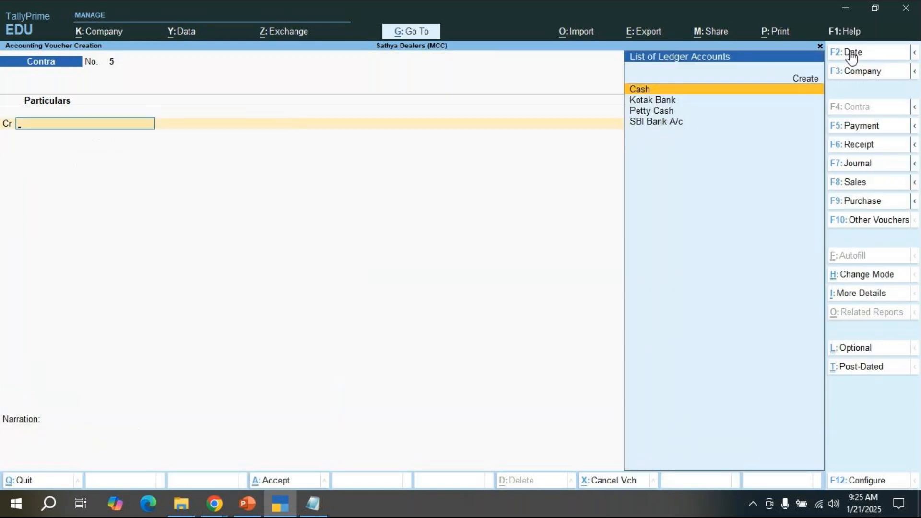
Step: Switch to PowerPoint and review the contra voucher slides, covering the bank-to-bank and cash-to-cash types, the petty cash example and the activity
{"action": "key", "text": "alt+Tab"}
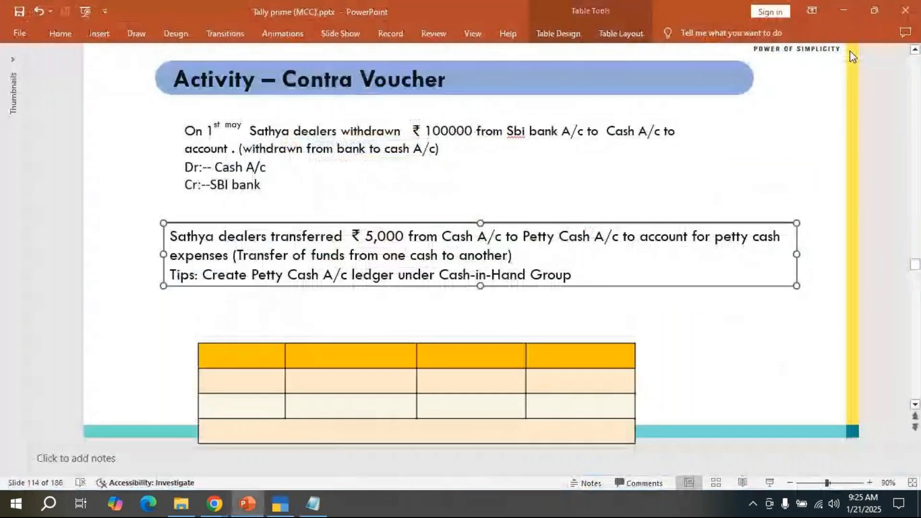
{"action": "key", "text": "Up"}
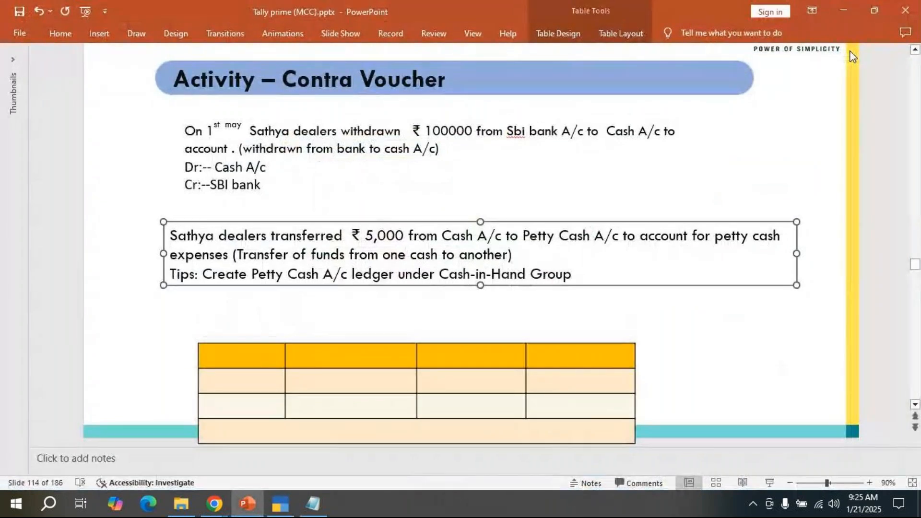
{"action": "left_click", "coordinate": [137, 309]}
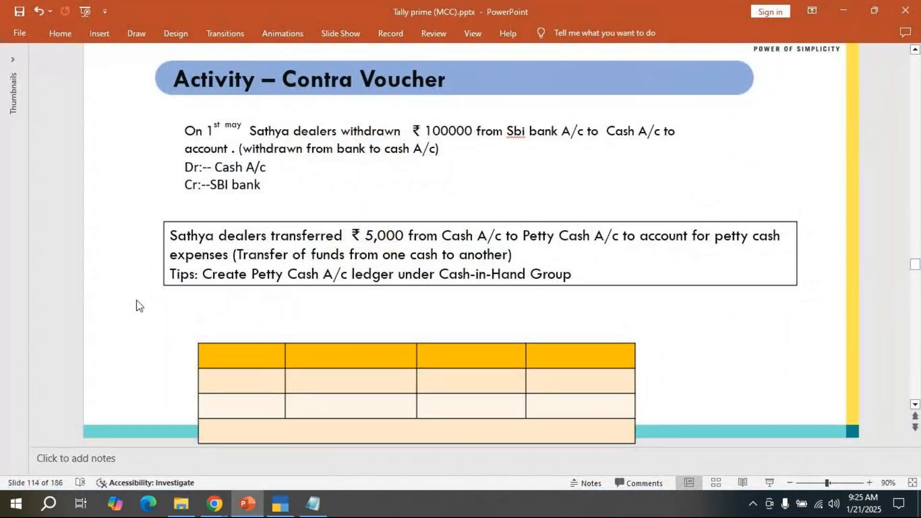
{"action": "scroll", "coordinate": [137, 309], "scroll_direction": "up", "scroll_amount": 1}
{"action": "scroll", "coordinate": [139, 306], "scroll_direction": "up", "scroll_amount": 1}
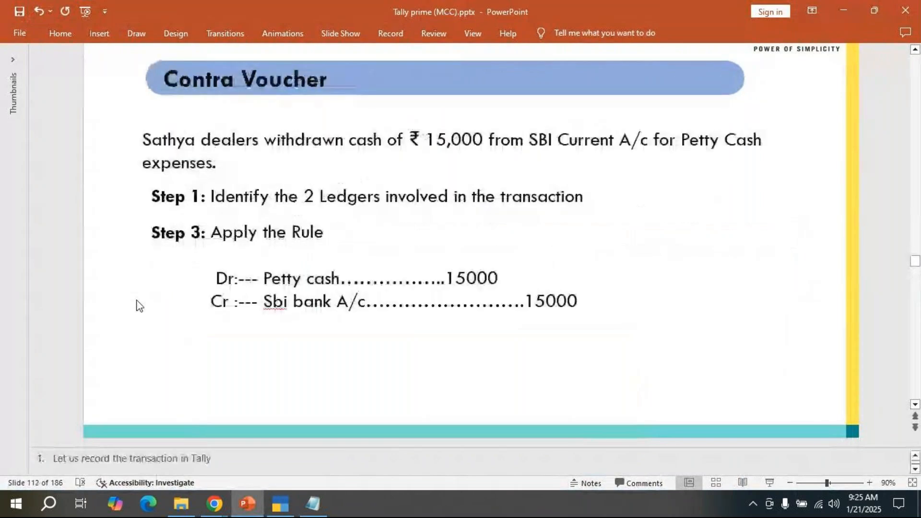
{"action": "scroll", "coordinate": [139, 305], "scroll_direction": "up", "scroll_amount": 1}
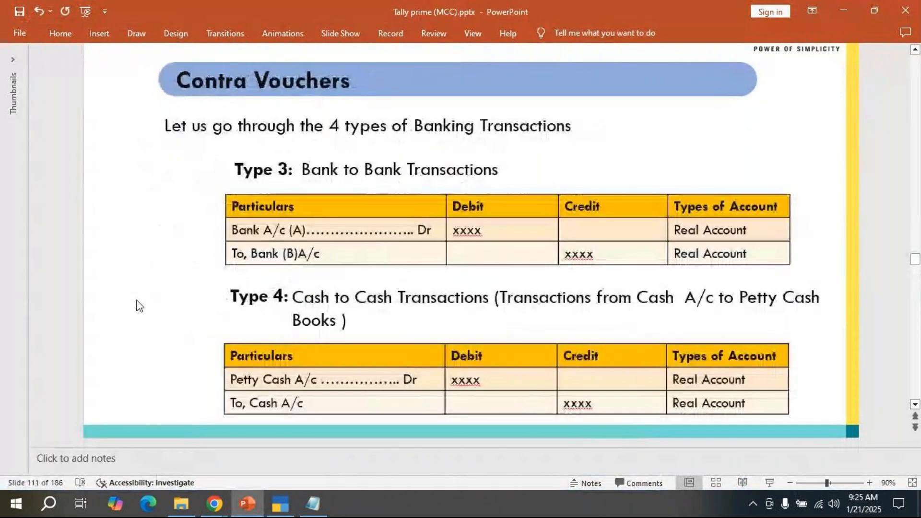
{"action": "scroll", "coordinate": [139, 306], "scroll_direction": "down", "scroll_amount": 1}
{"action": "scroll", "coordinate": [139, 305], "scroll_direction": "down", "scroll_amount": 2}
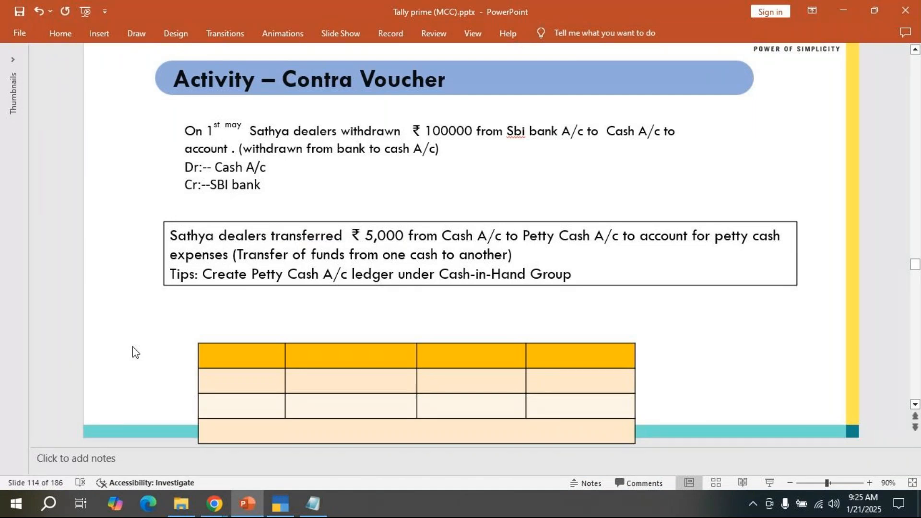
Step: Switch to the GoTo Meeting window in Chrome and open the screen sharing options
{"action": "left_click", "coordinate": [280, 505]}
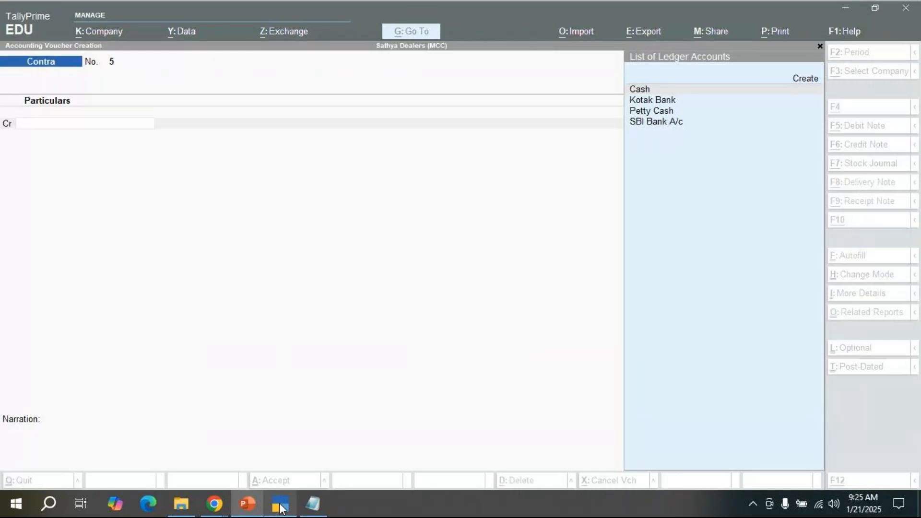
{"action": "mouse_move", "coordinate": [216, 510]}
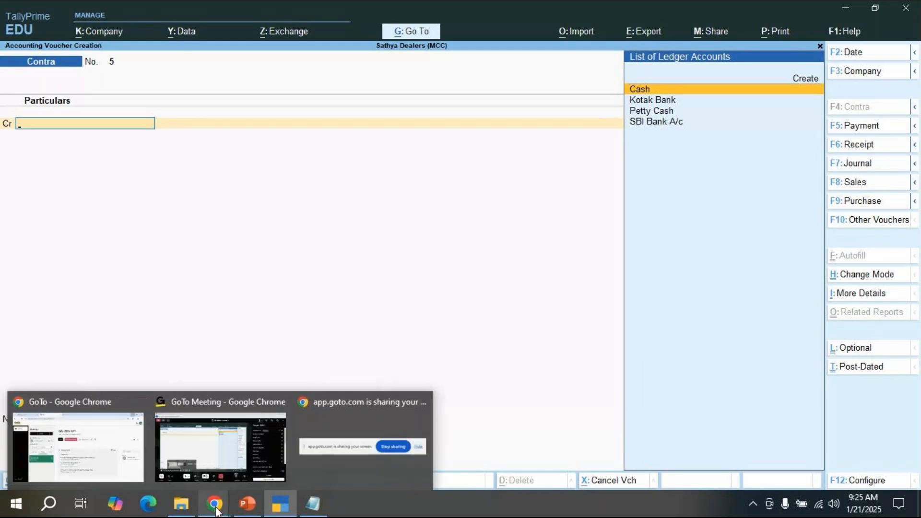
{"action": "left_click", "coordinate": [259, 460]}
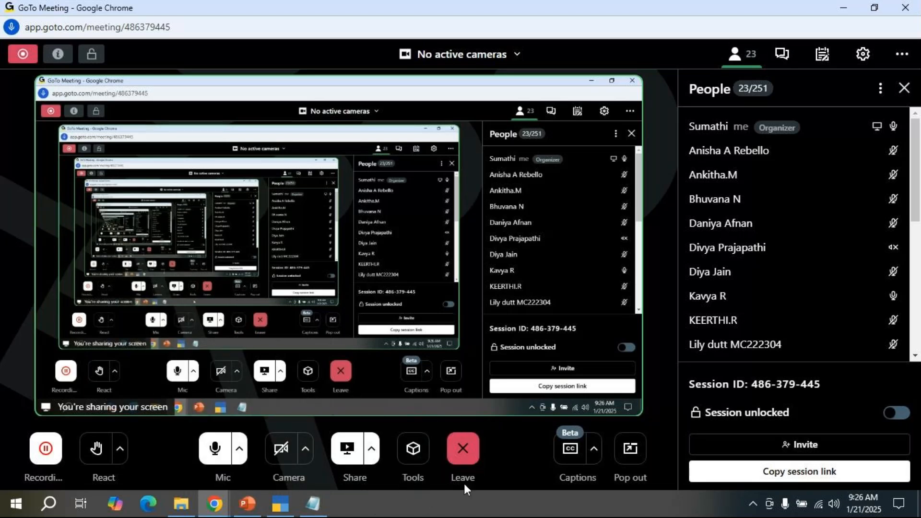
{"action": "left_click", "coordinate": [373, 453]}
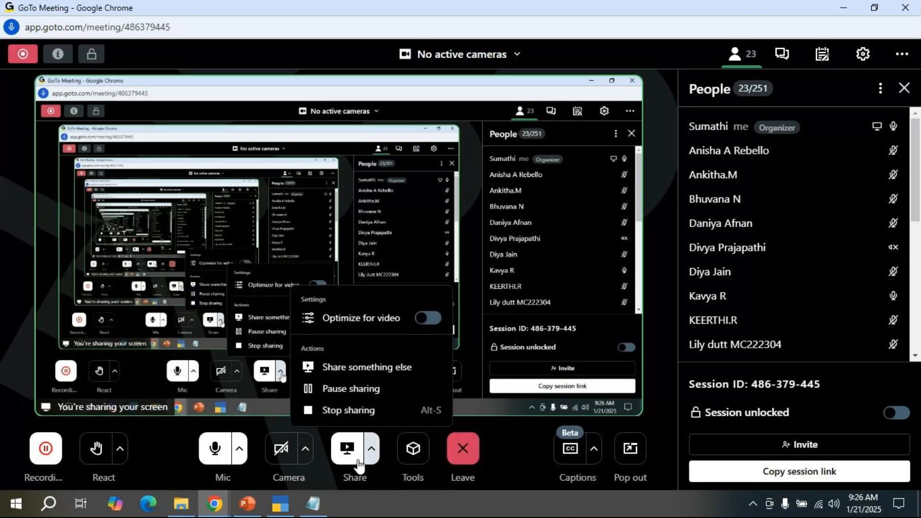